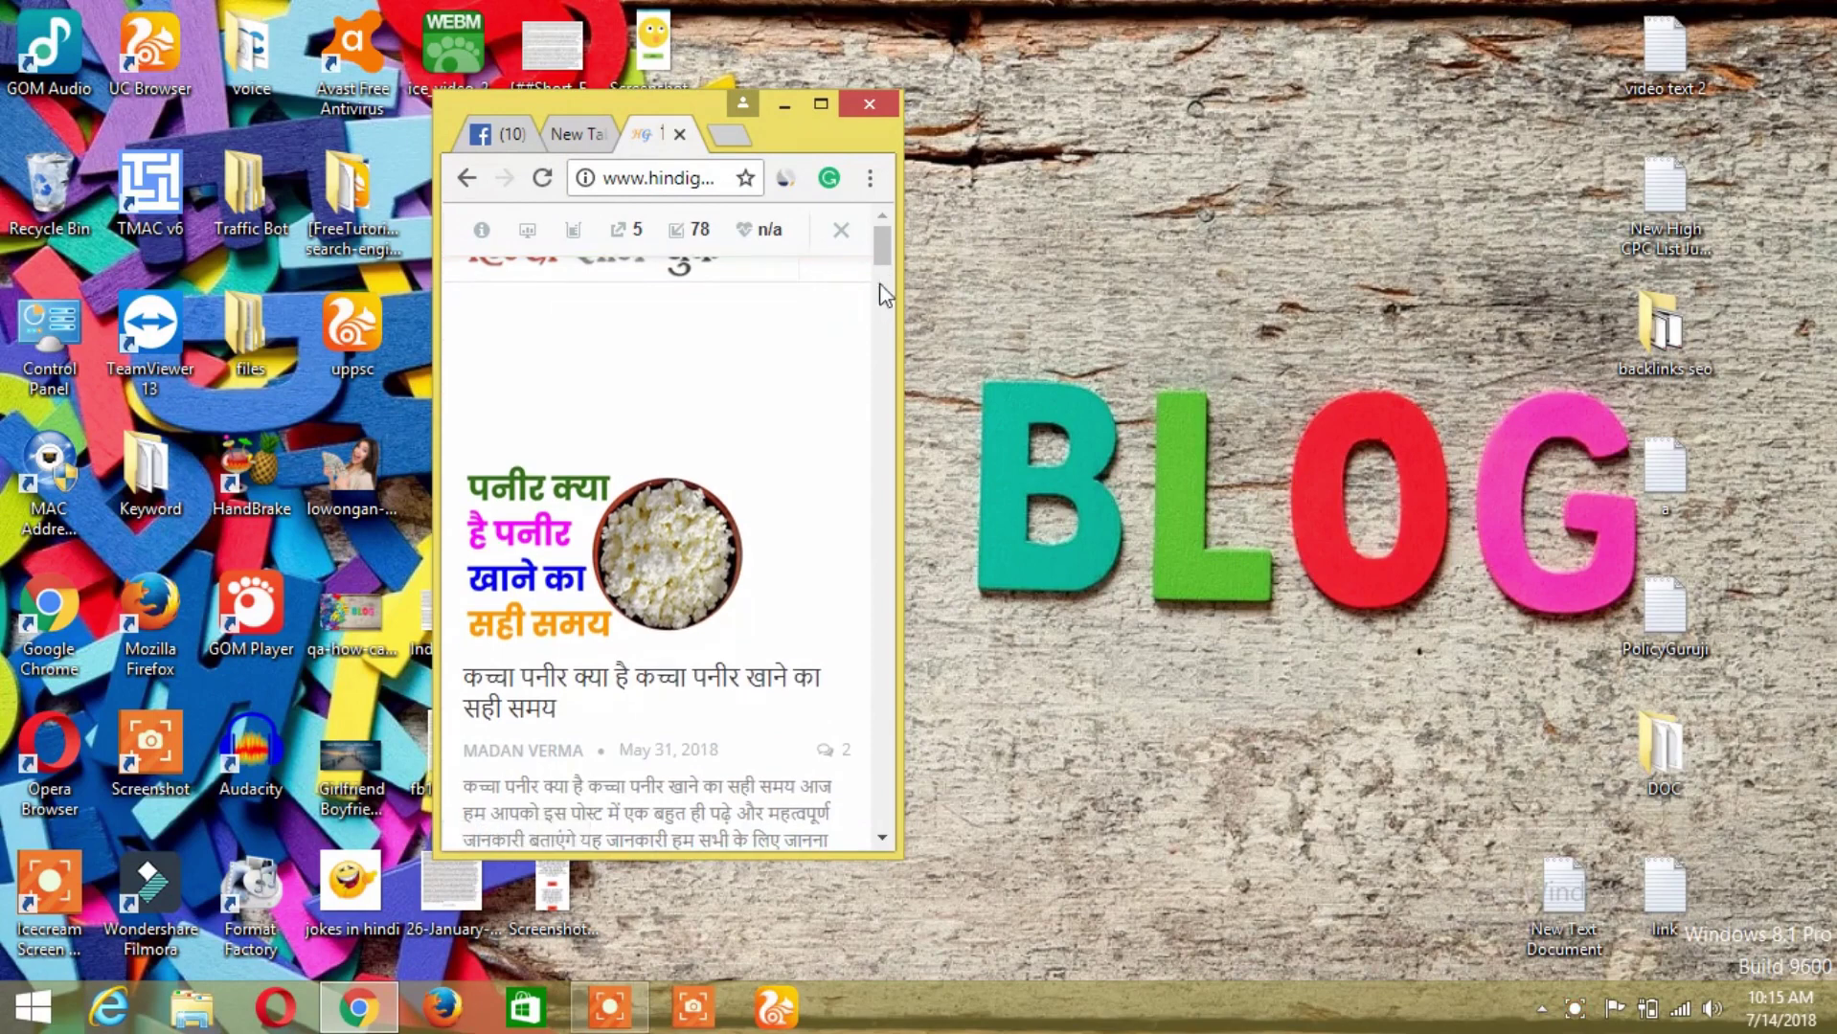
Open the WordPress admin login page at techkyworld.xyz/wp-admin
{"action": "left_click_drag", "start_coordinate": [883, 242], "coordinate": [899, 536]}
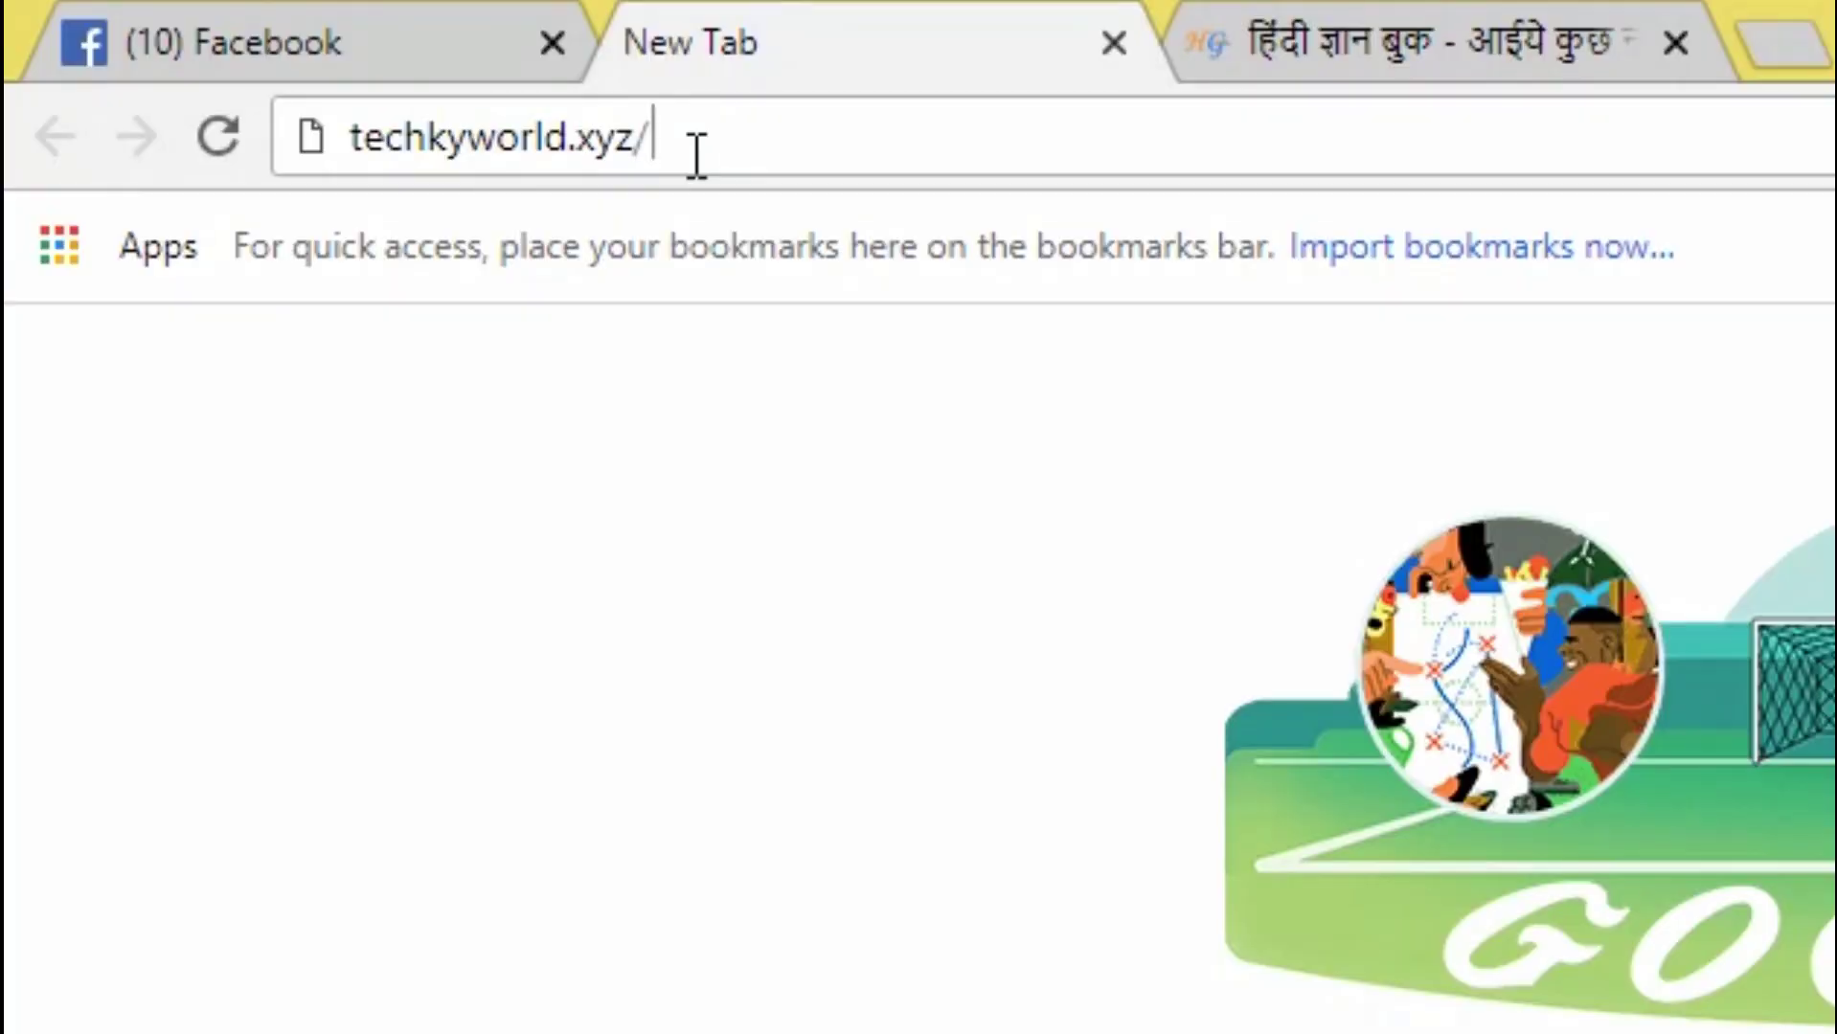
{"action": "type", "text": "wp"}
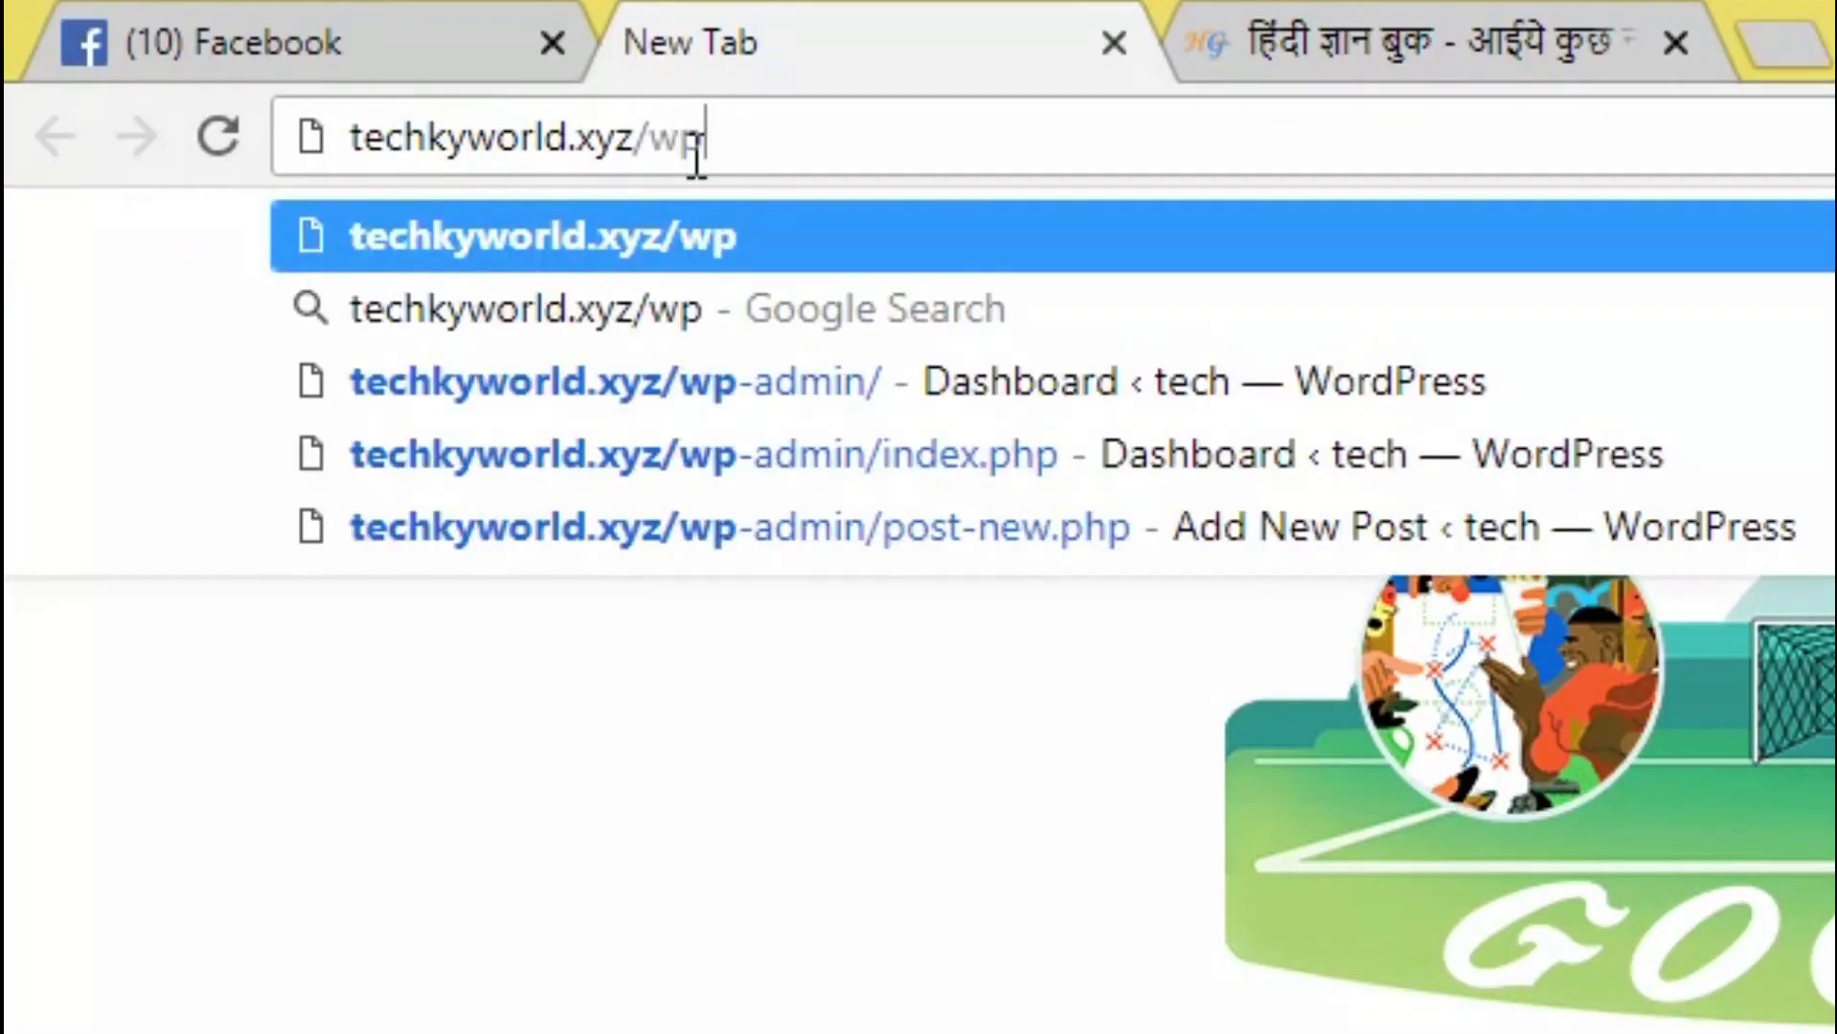
{"action": "type", "text": "-admin"}
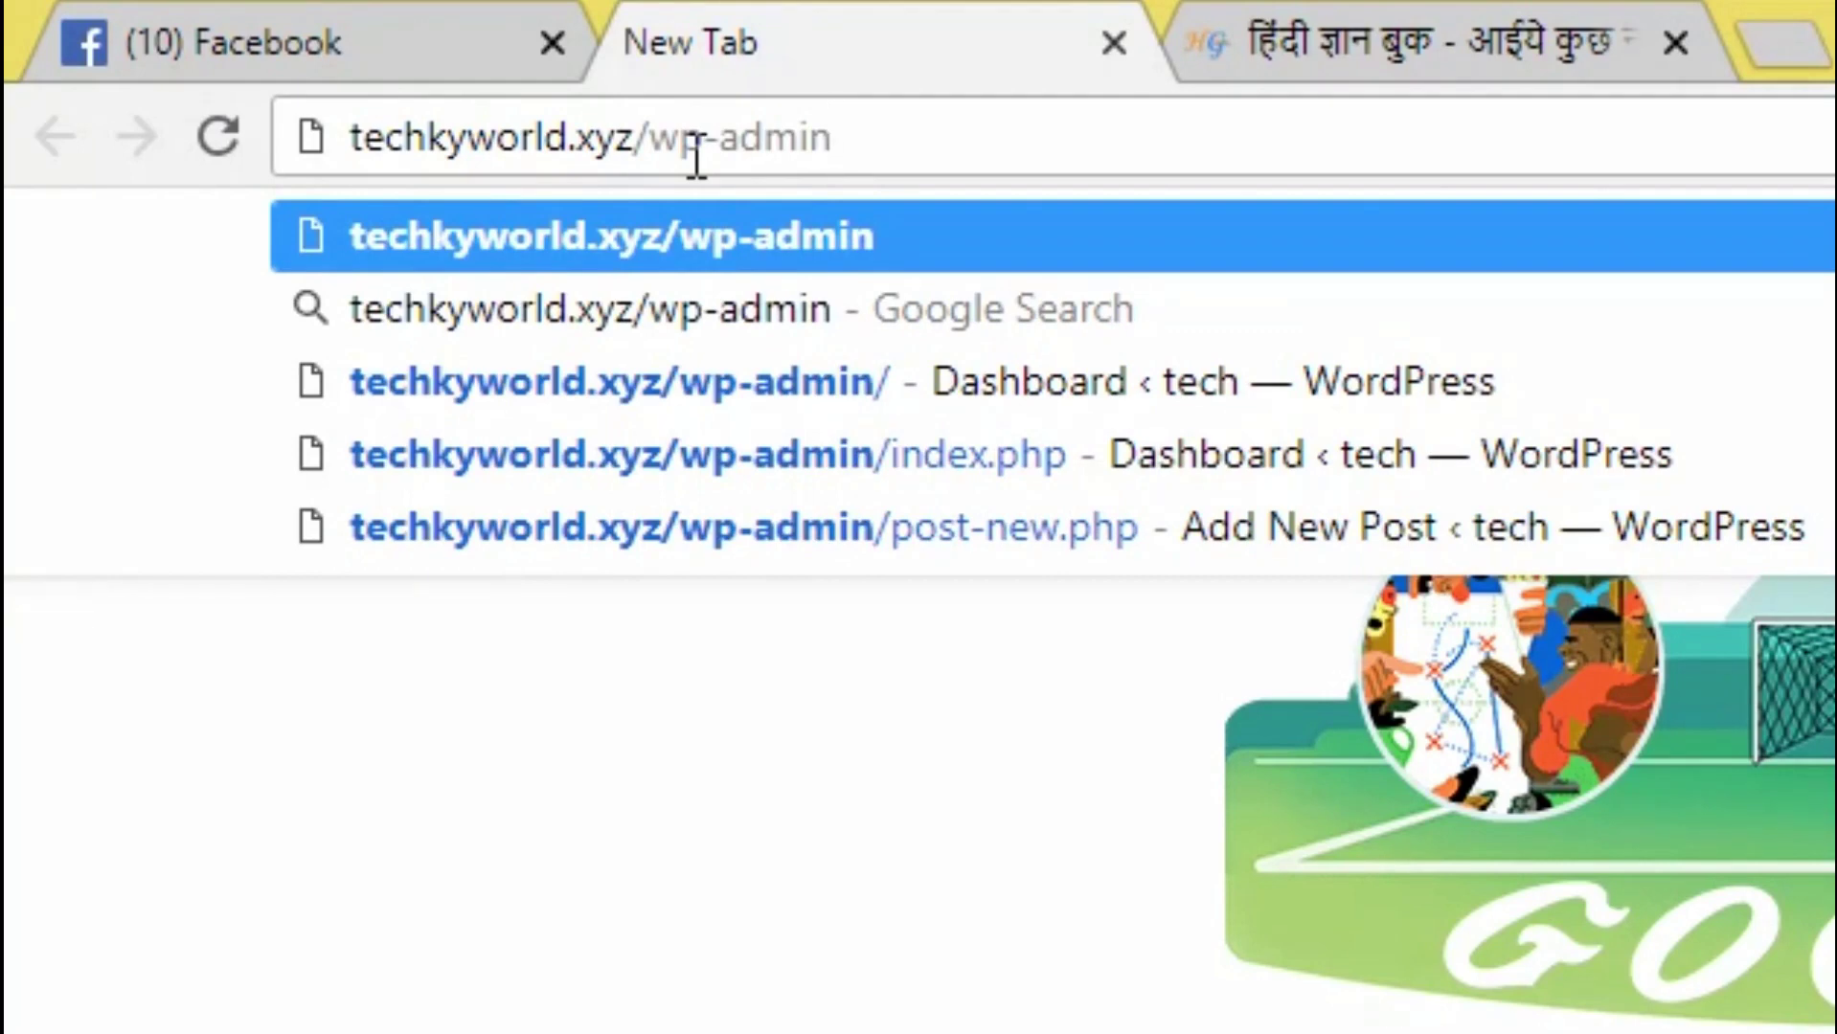
{"action": "key", "text": "Return"}
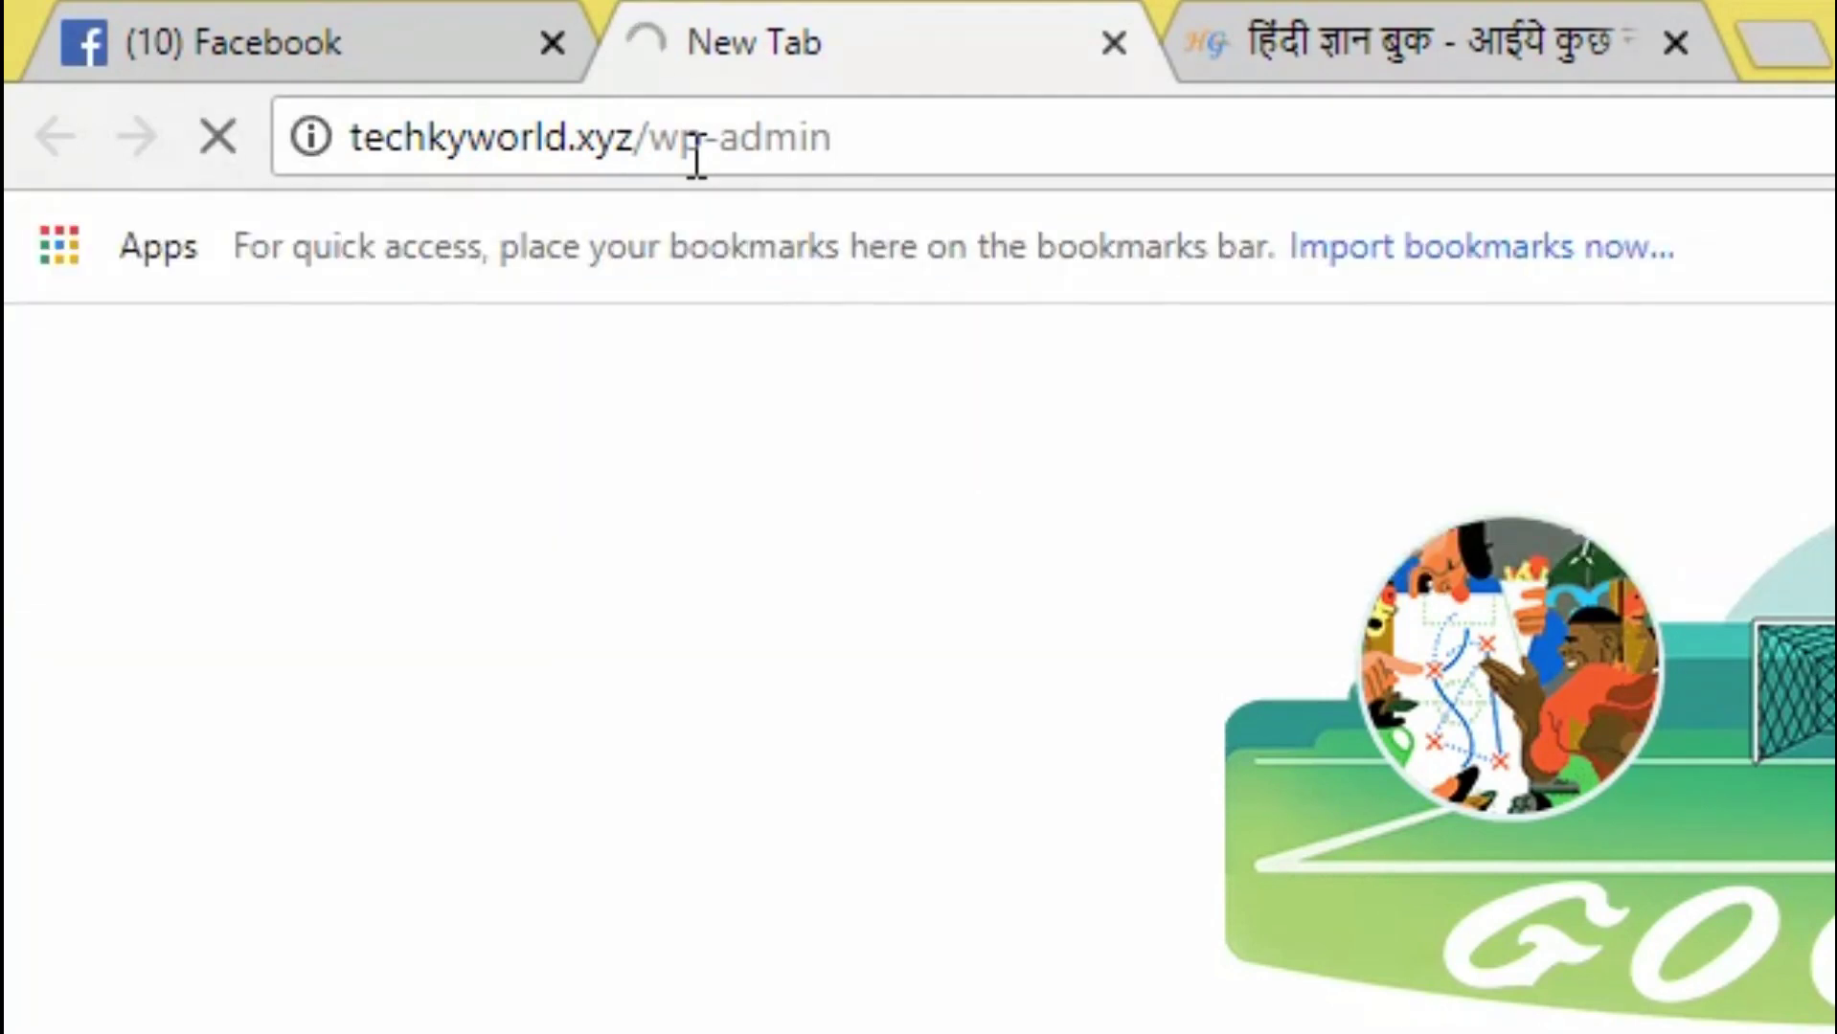
Log in to the WordPress dashboard with the username admin and the account password
{"action": "left_click", "coordinate": [738, 526]}
{"action": "left_click", "coordinate": [762, 605]}
{"action": "left_click", "coordinate": [783, 536]}
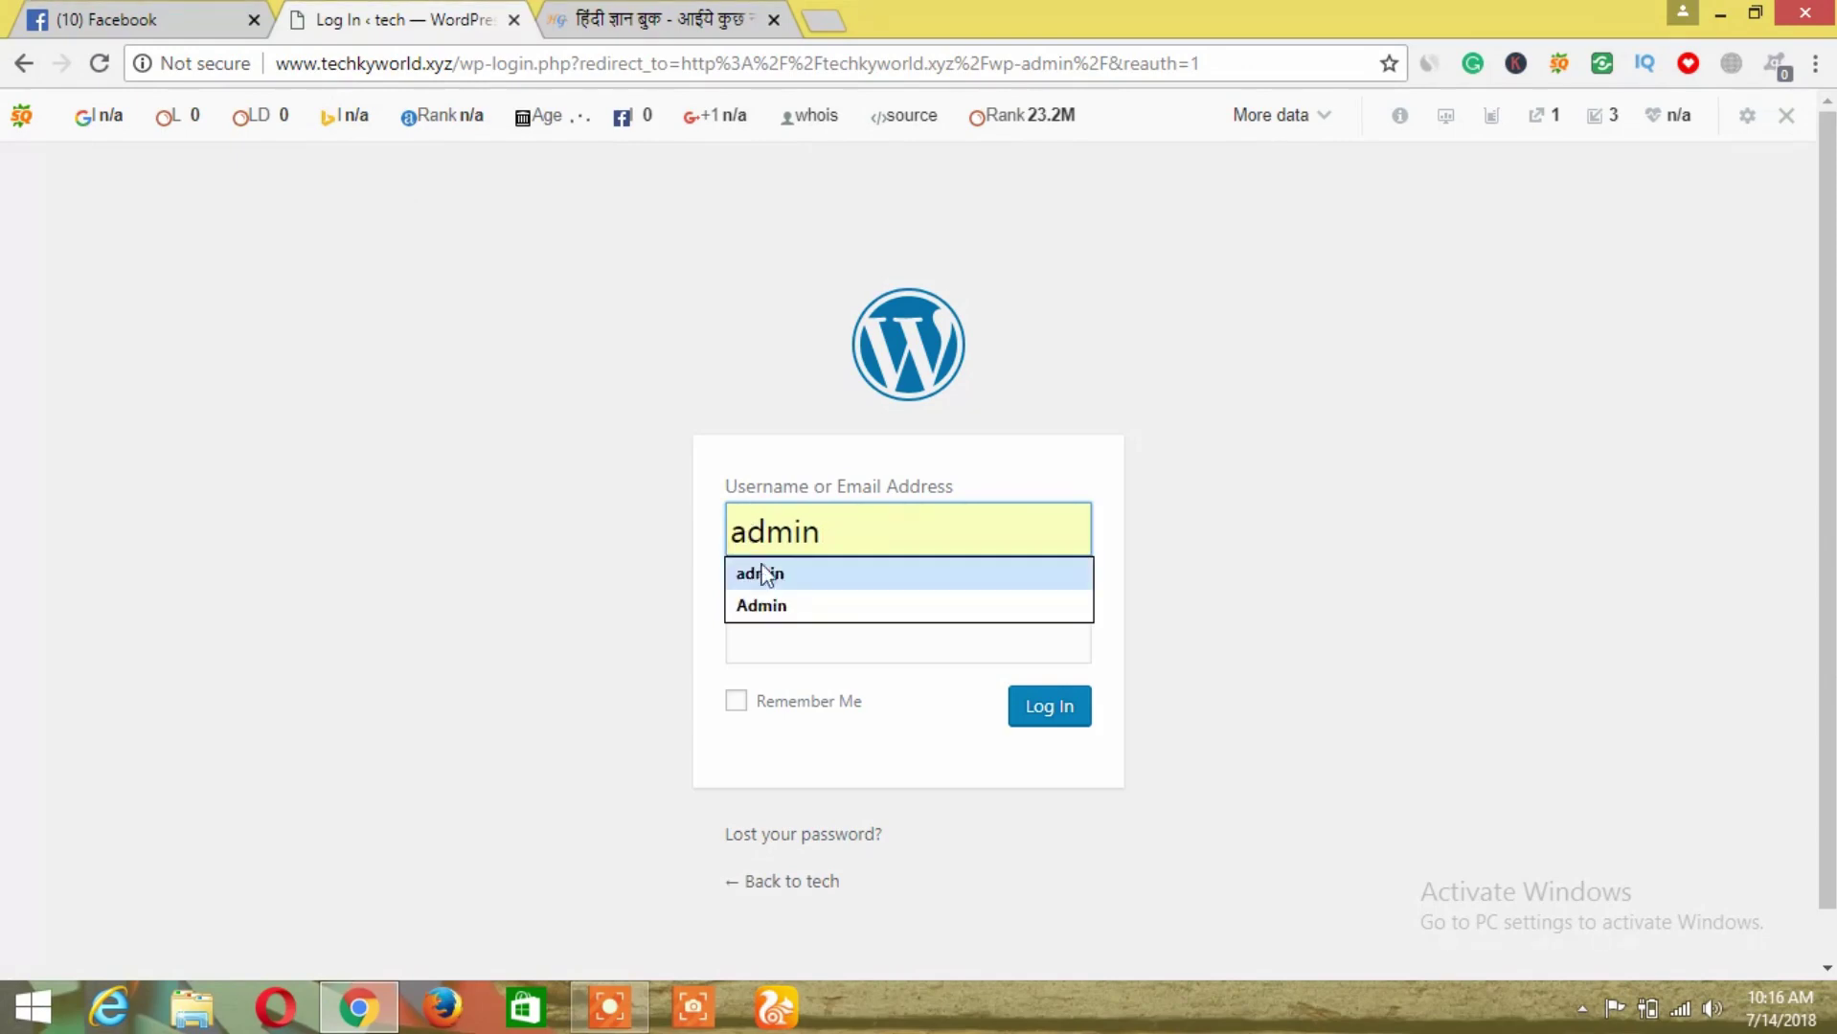
{"action": "left_click", "coordinate": [763, 572]}
{"action": "left_click", "coordinate": [772, 624]}
{"action": "left_click", "coordinate": [1071, 708]}
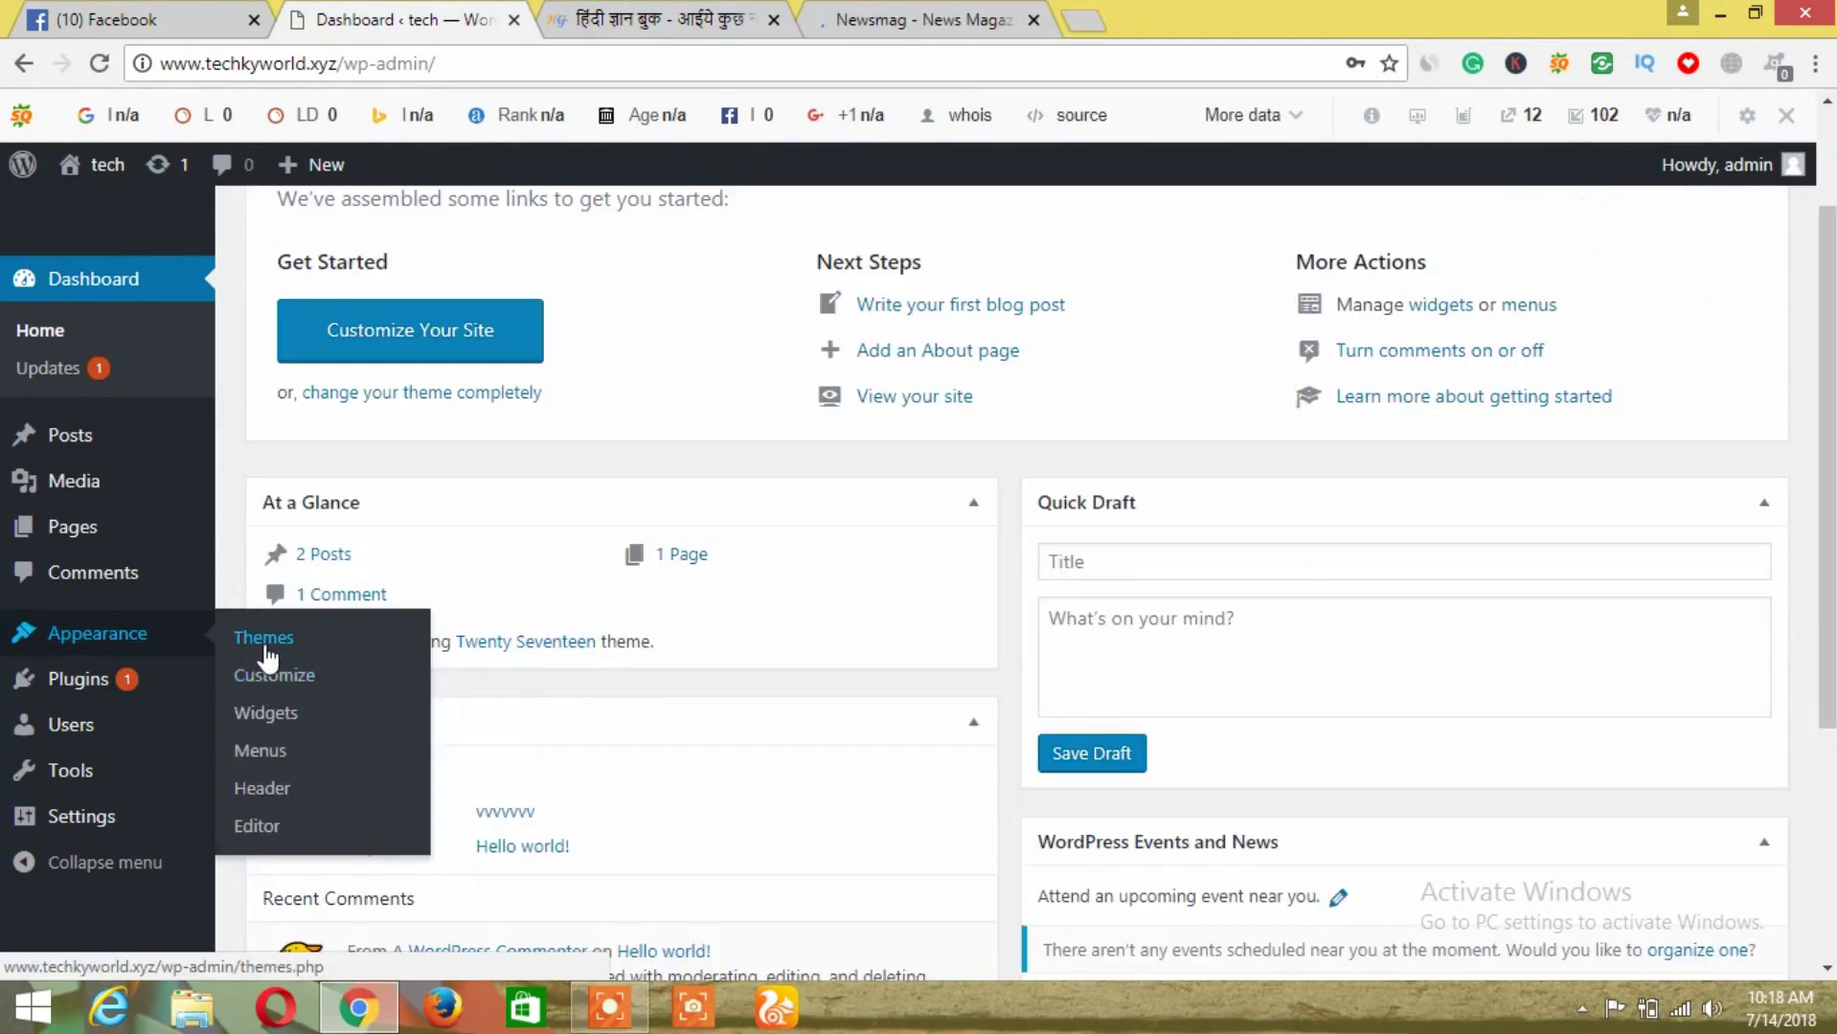
Search the theme directory for colormag, then install and activate the ColorMag theme
{"action": "left_click", "coordinate": [254, 640]}
{"action": "left_click", "coordinate": [500, 225]}
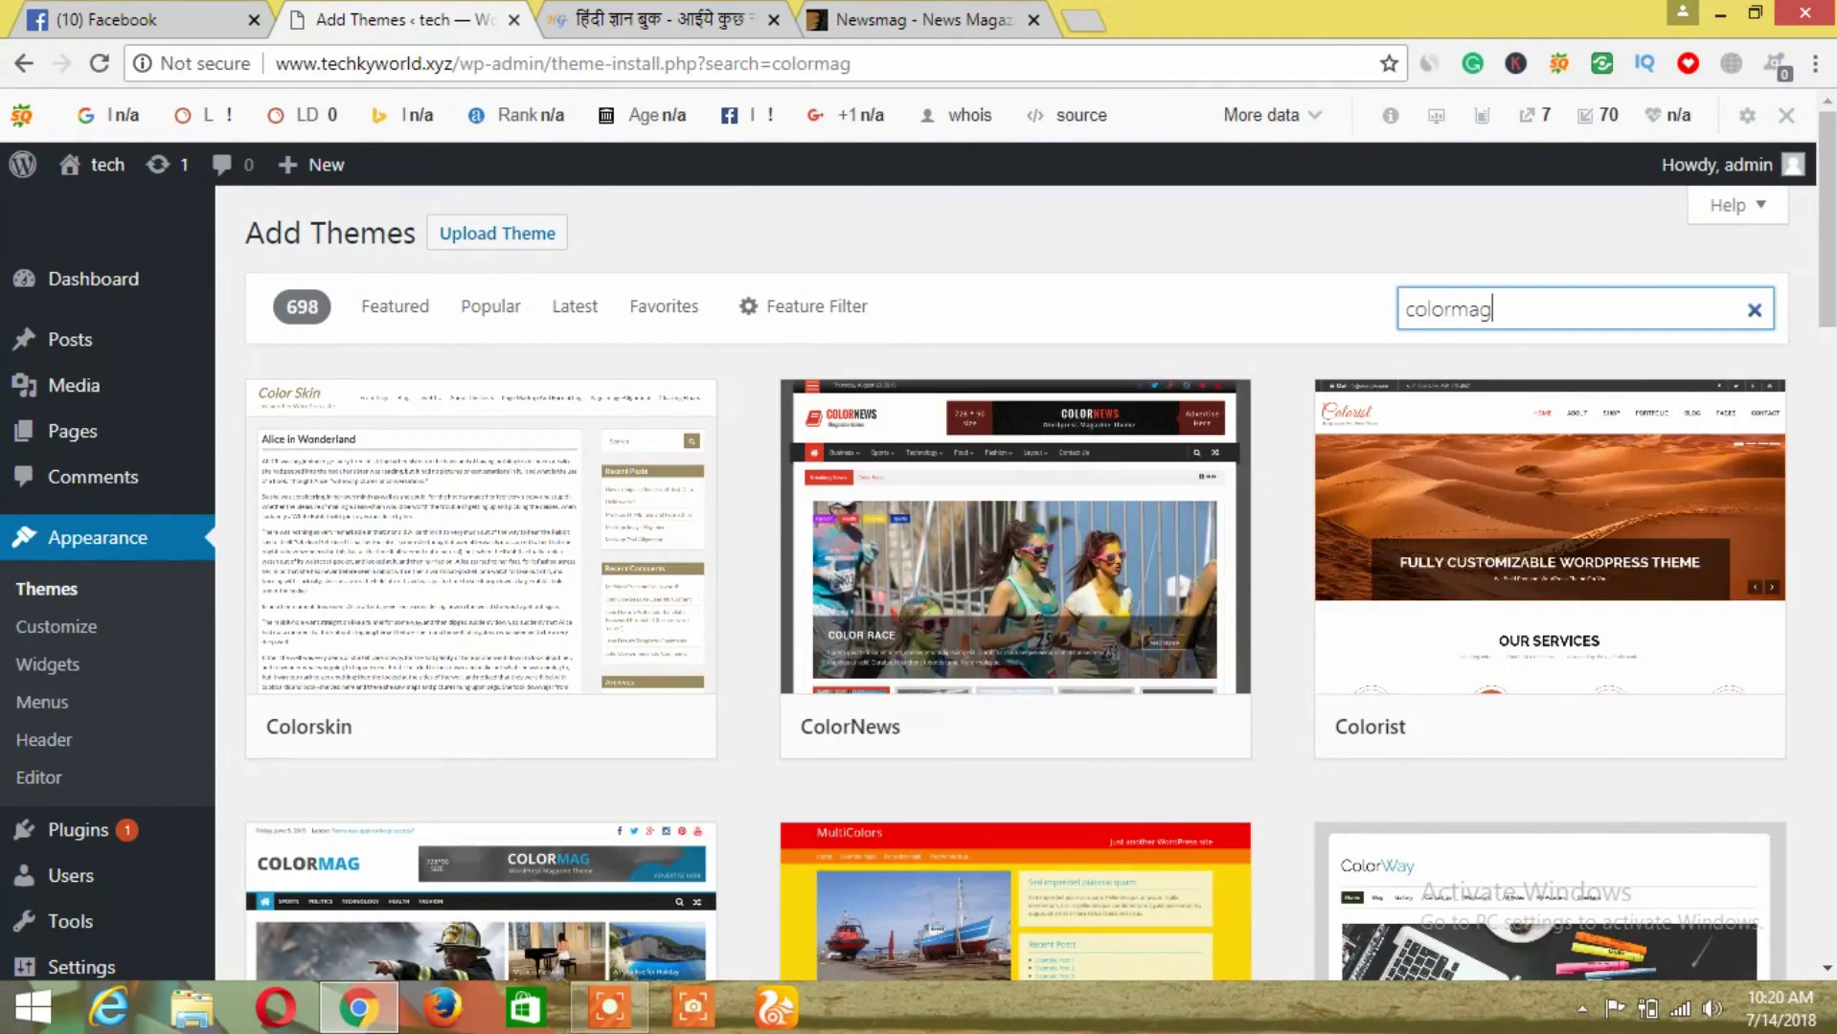
{"action": "left_click_drag", "start_coordinate": [1829, 145], "coordinate": [1831, 257]}
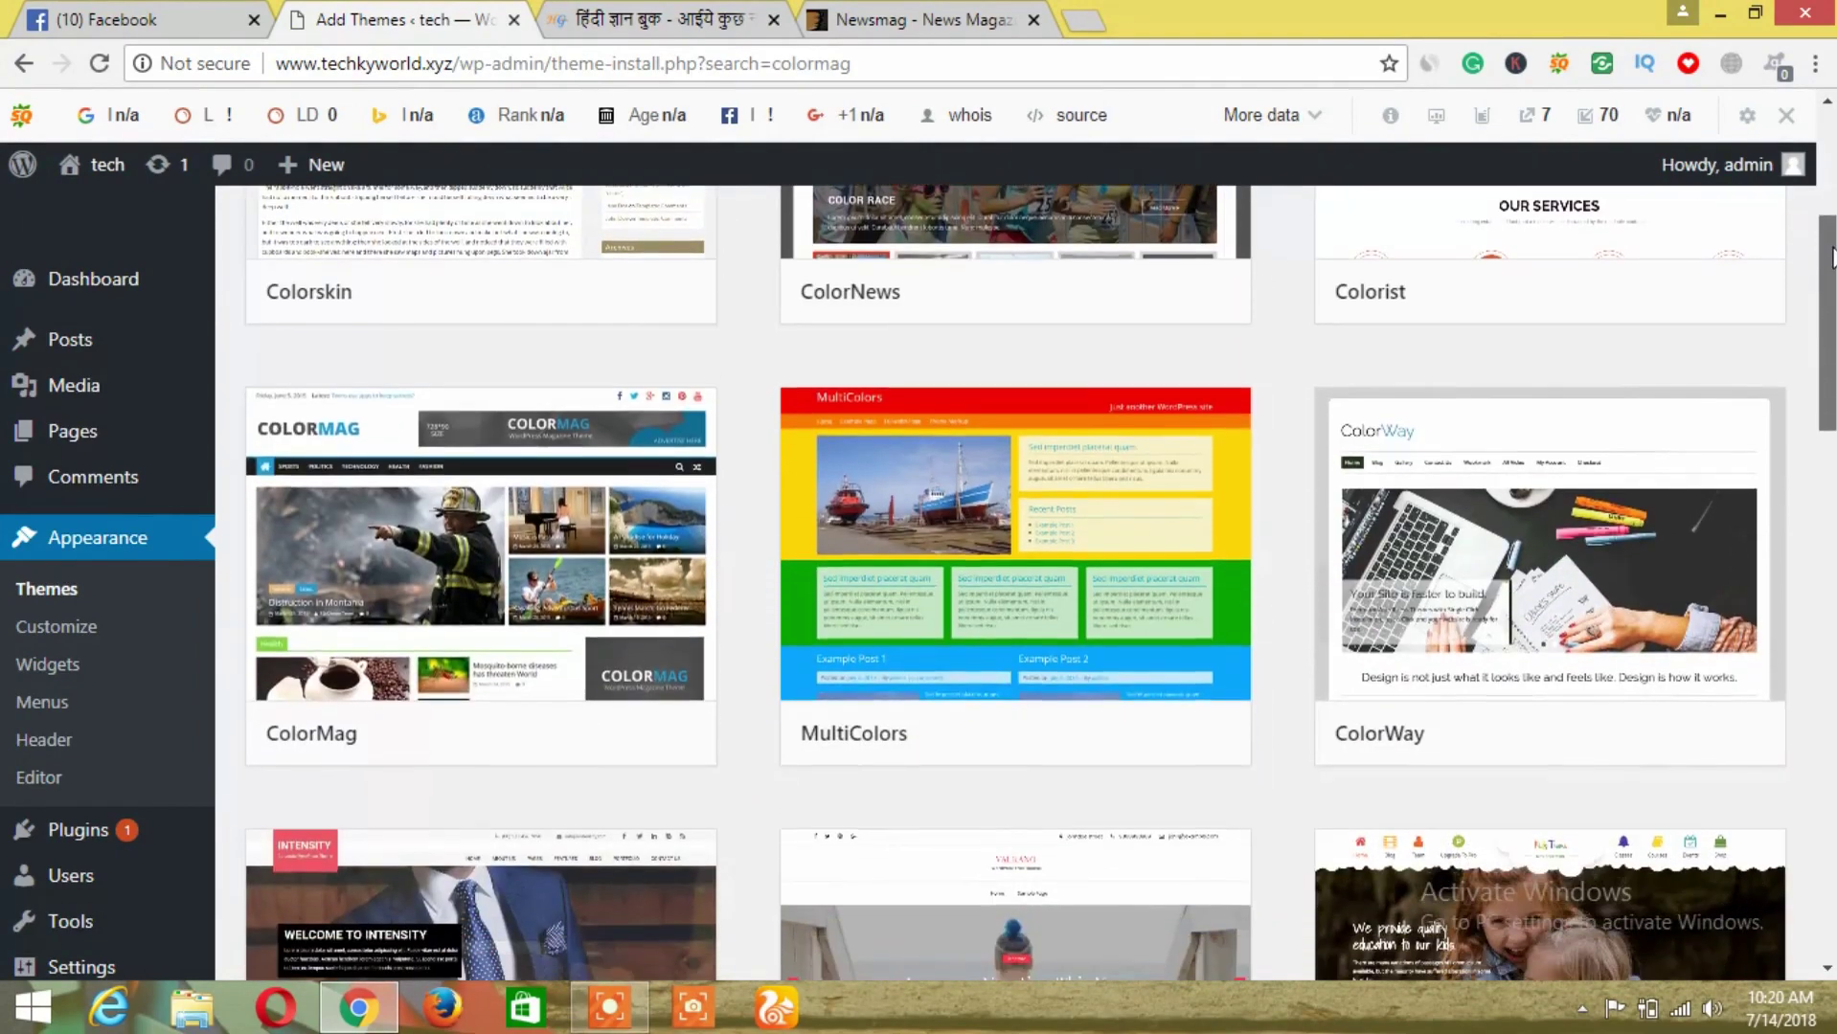
{"action": "left_click", "coordinate": [583, 737]}
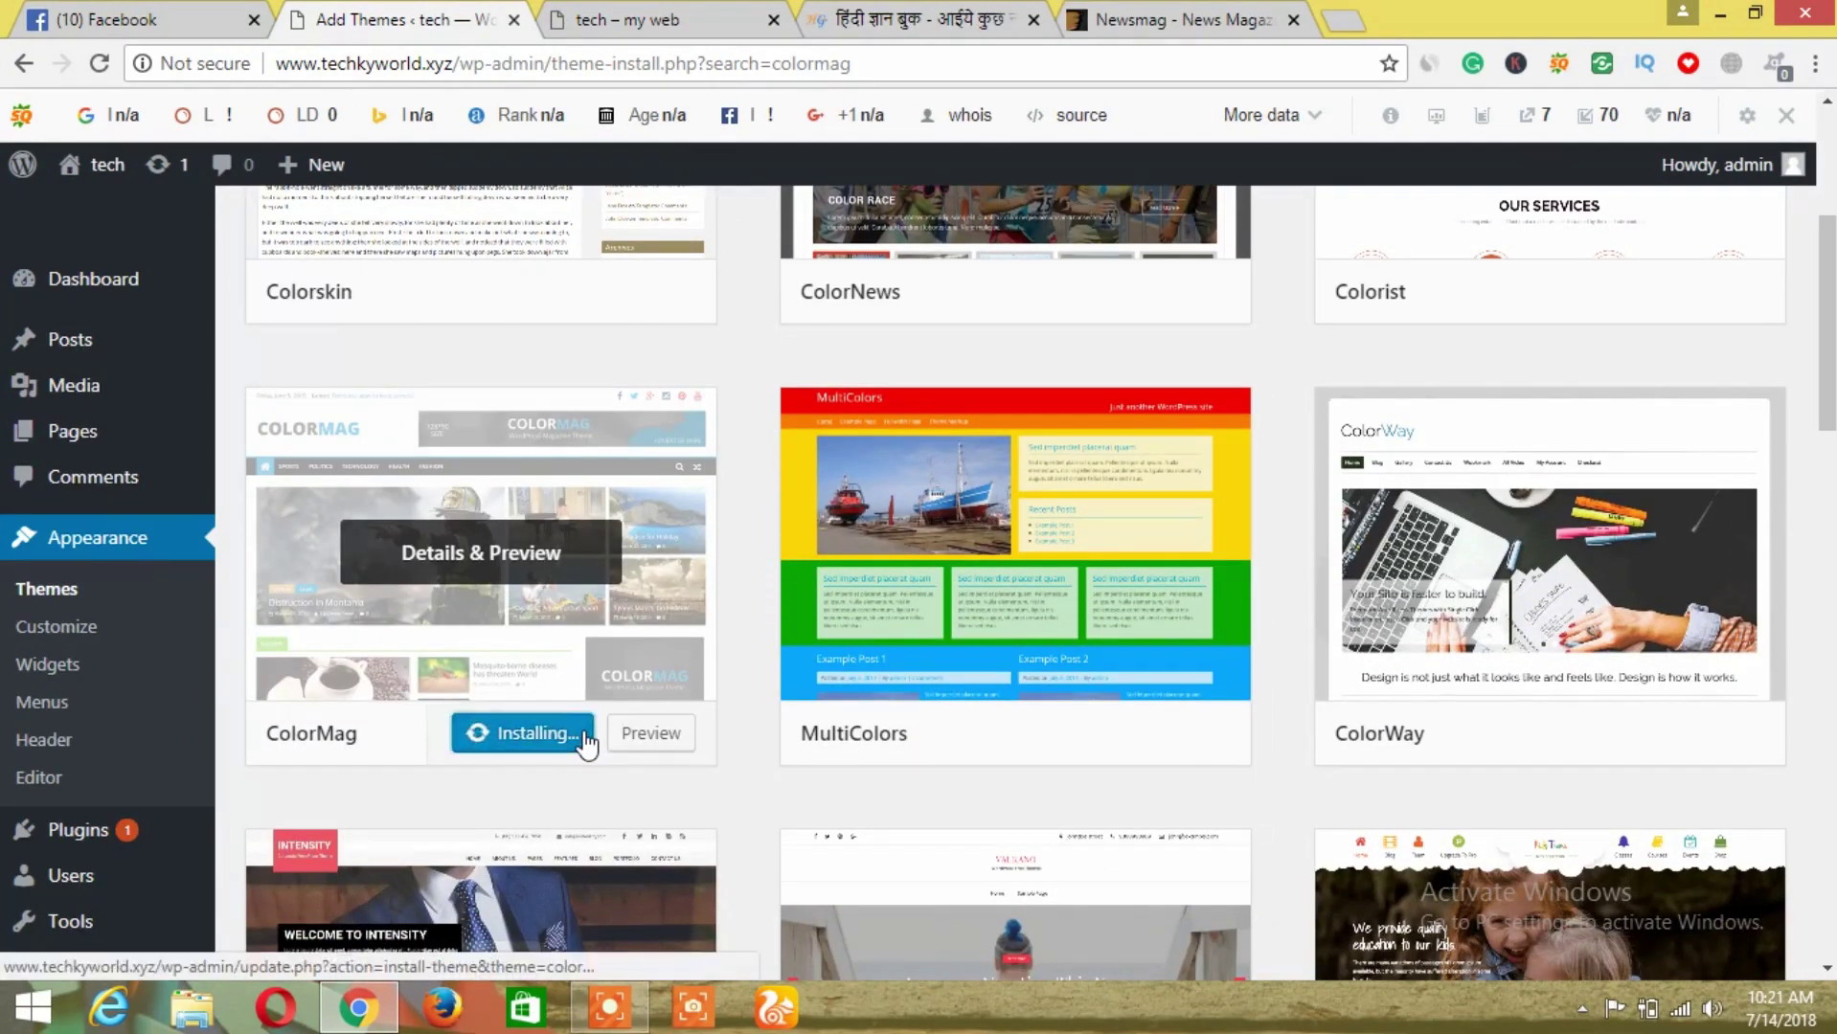
{"action": "left_click", "coordinate": [522, 734]}
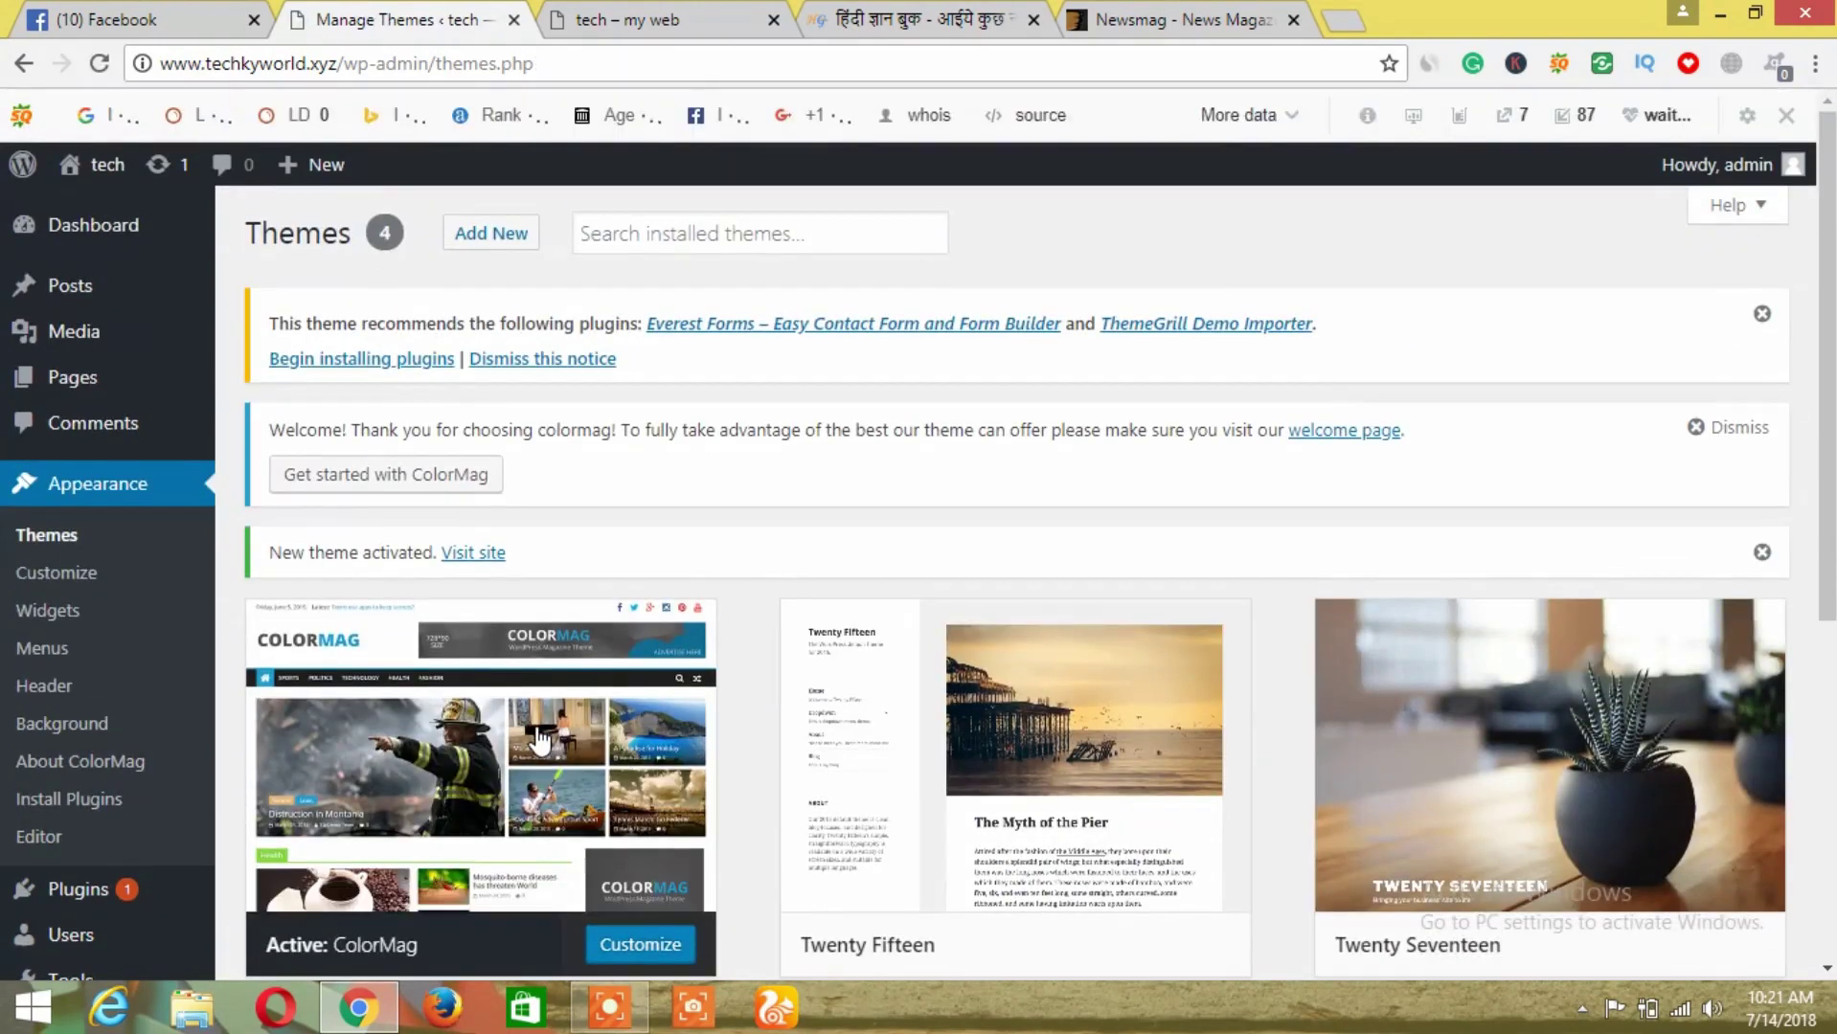
Reload the site's front page and check the theme's layout at full width and in a narrow, mobile-sized browser window
{"action": "left_click", "coordinate": [627, 19]}
{"action": "left_click", "coordinate": [98, 63]}
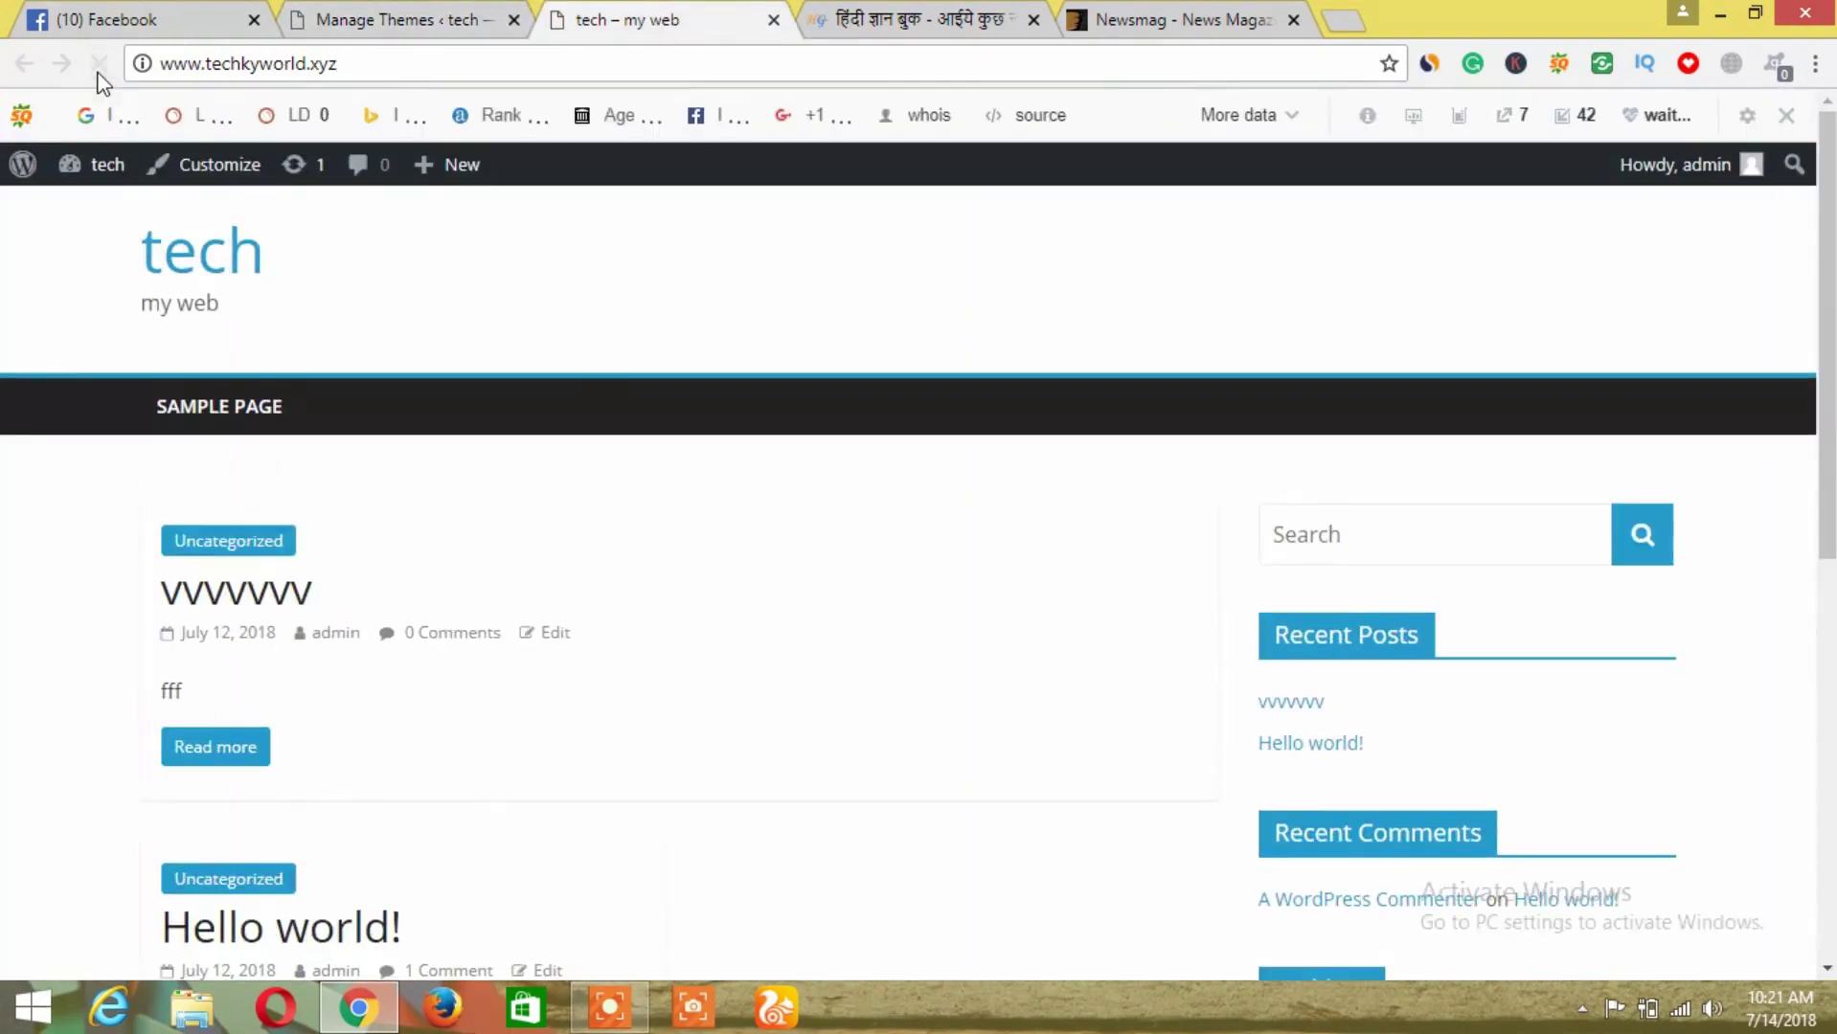
{"action": "left_click", "coordinate": [1755, 12]}
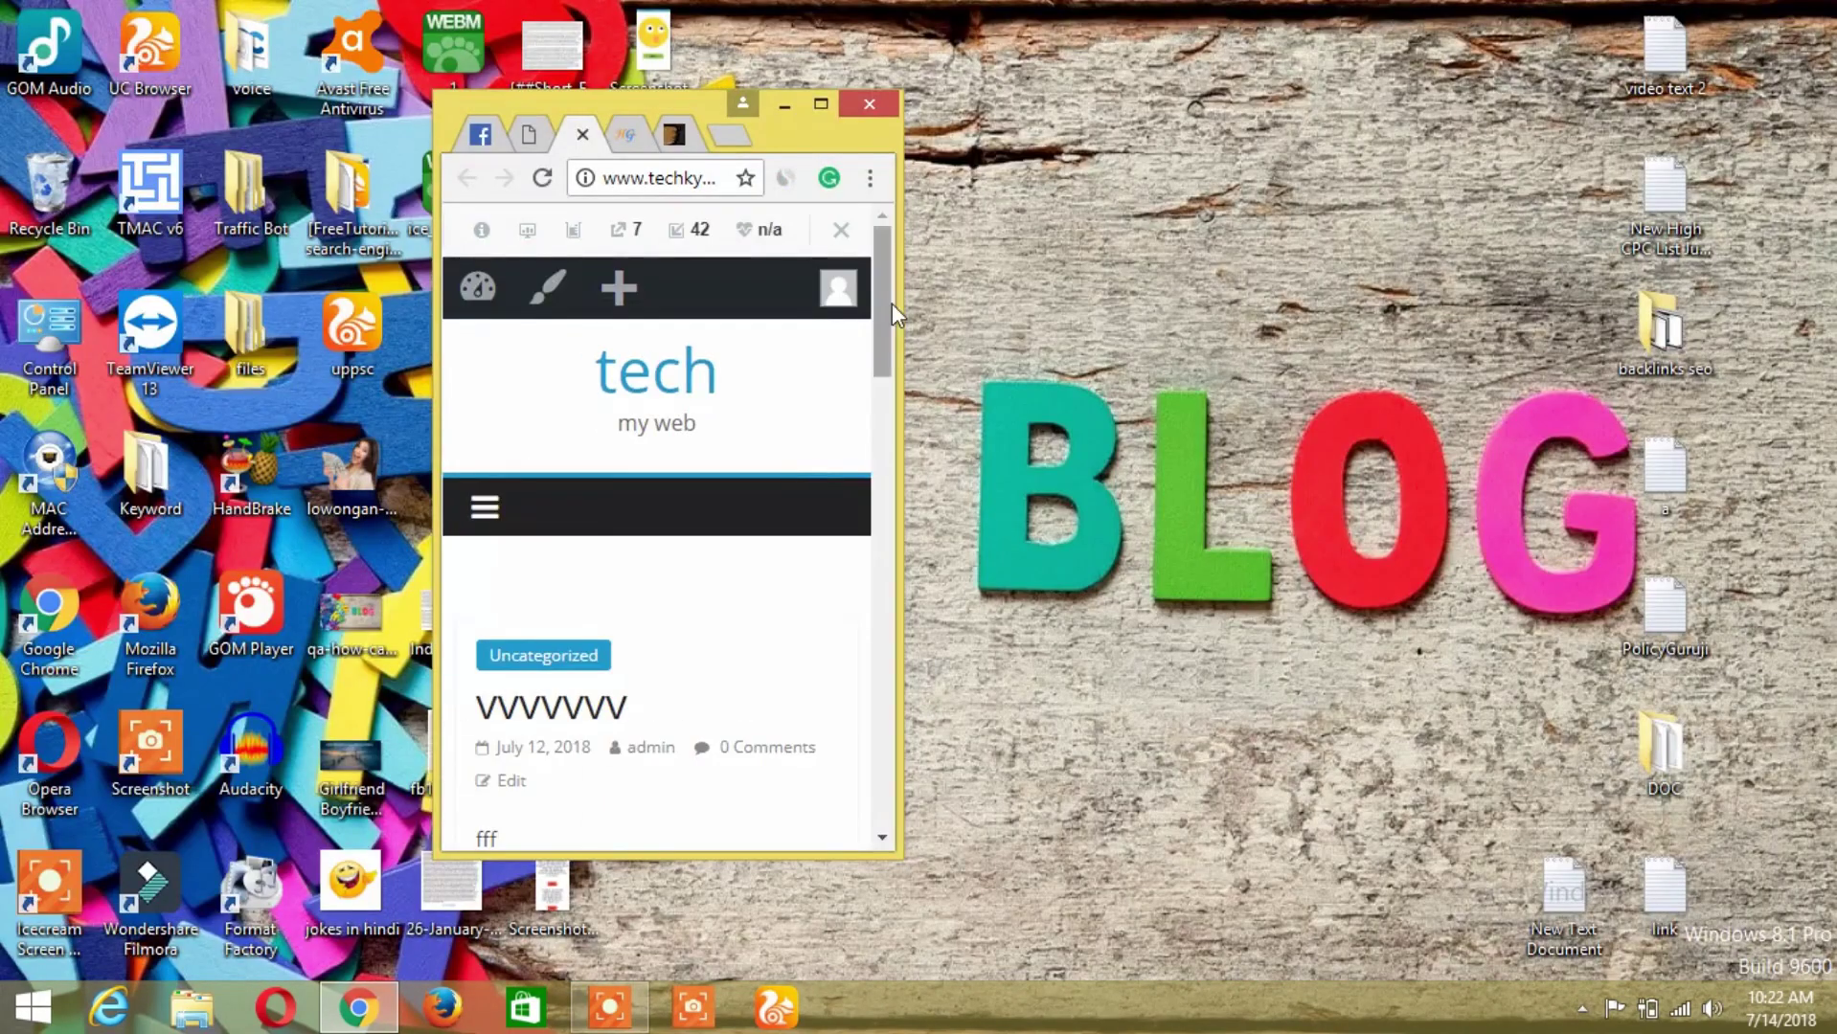
{"action": "mouse_move", "coordinate": [892, 303]}
{"action": "left_mouse_down"}
{"action": "mouse_move", "coordinate": [894, 702]}
{"action": "mouse_move", "coordinate": [894, 304]}
{"action": "left_mouse_up"}
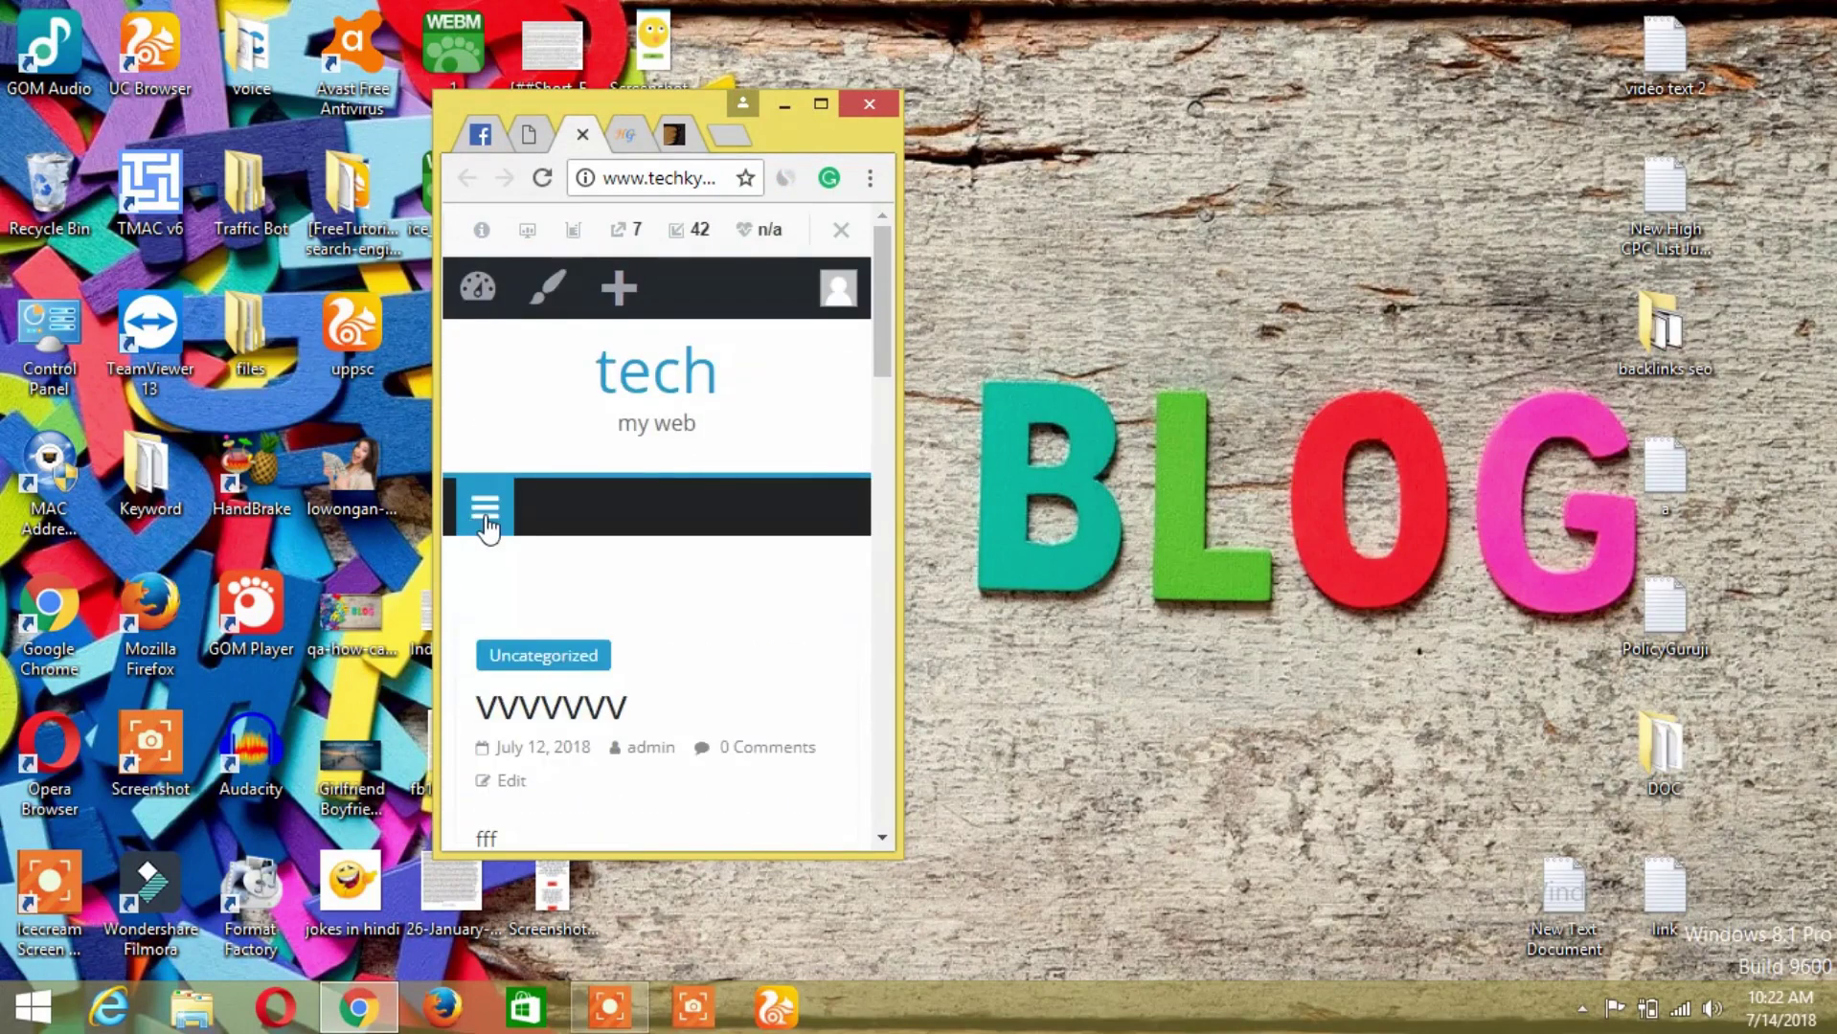
{"action": "left_click", "coordinate": [821, 104]}
Create a new page titled "about us" in the WordPress admin and publish it
{"action": "left_click", "coordinate": [393, 19]}
{"action": "mouse_move", "coordinate": [71, 380]}
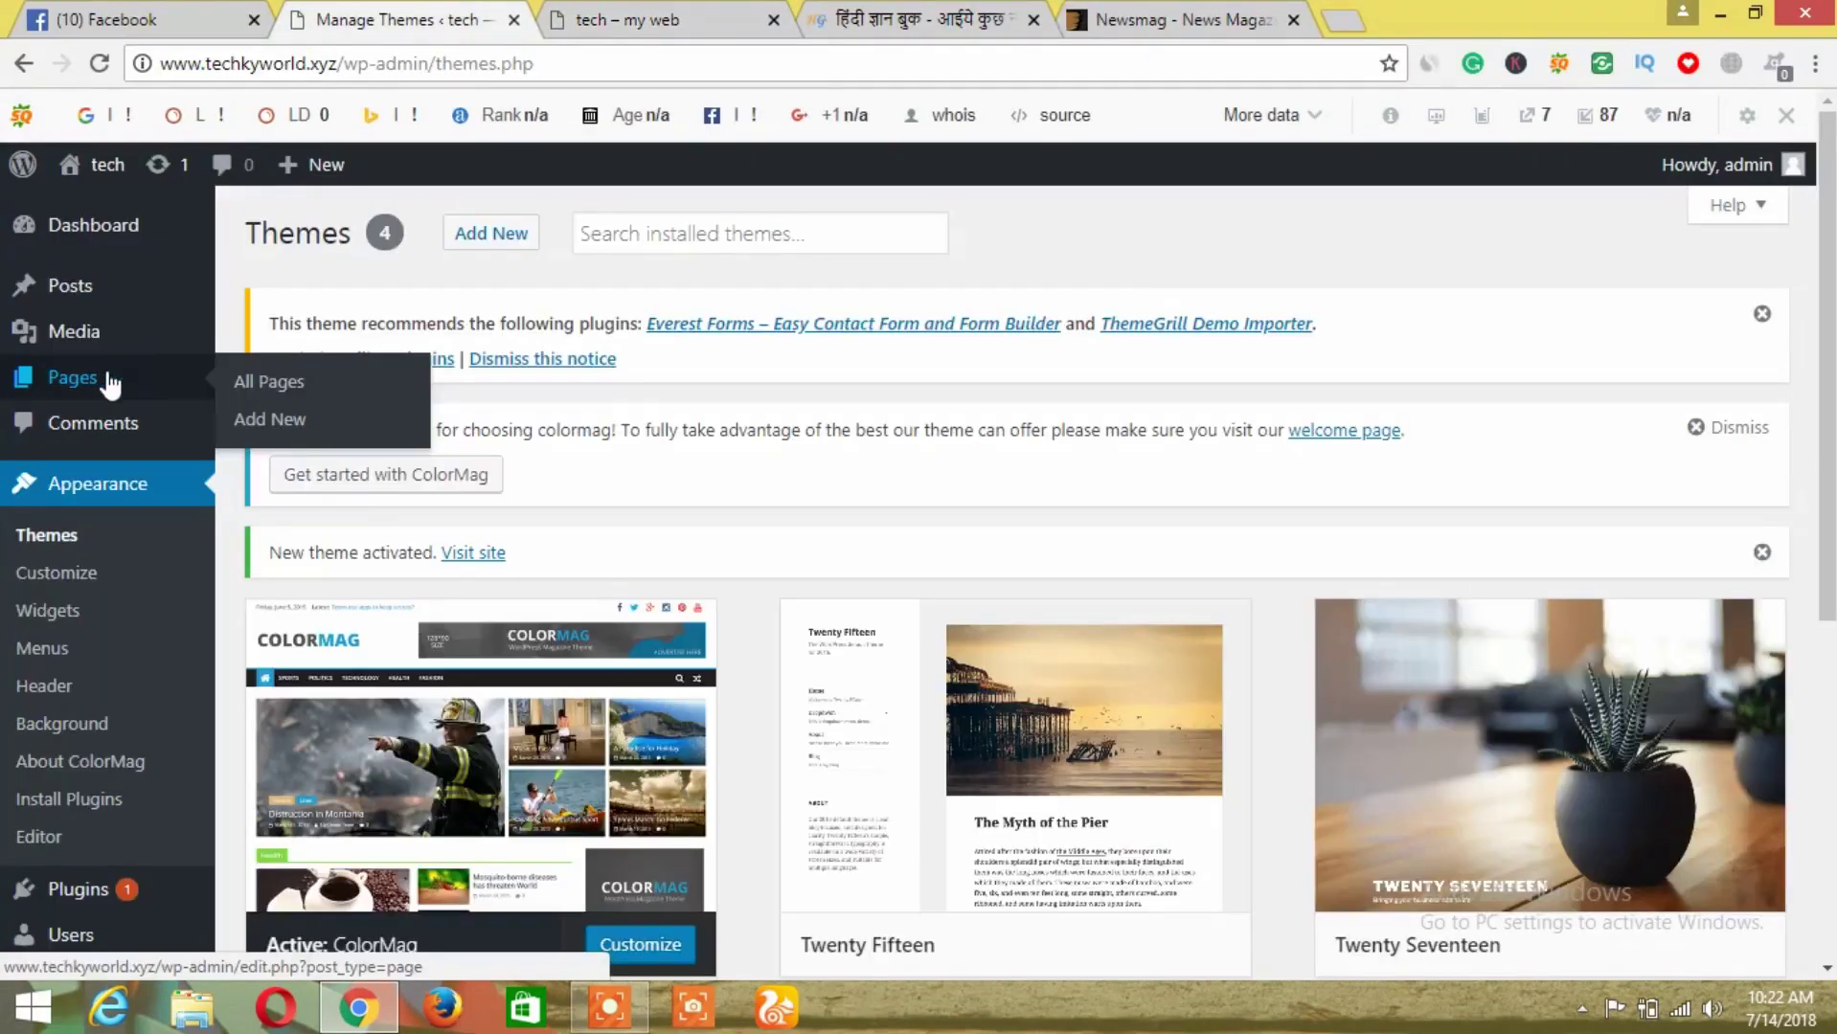
{"action": "left_click", "coordinate": [270, 383]}
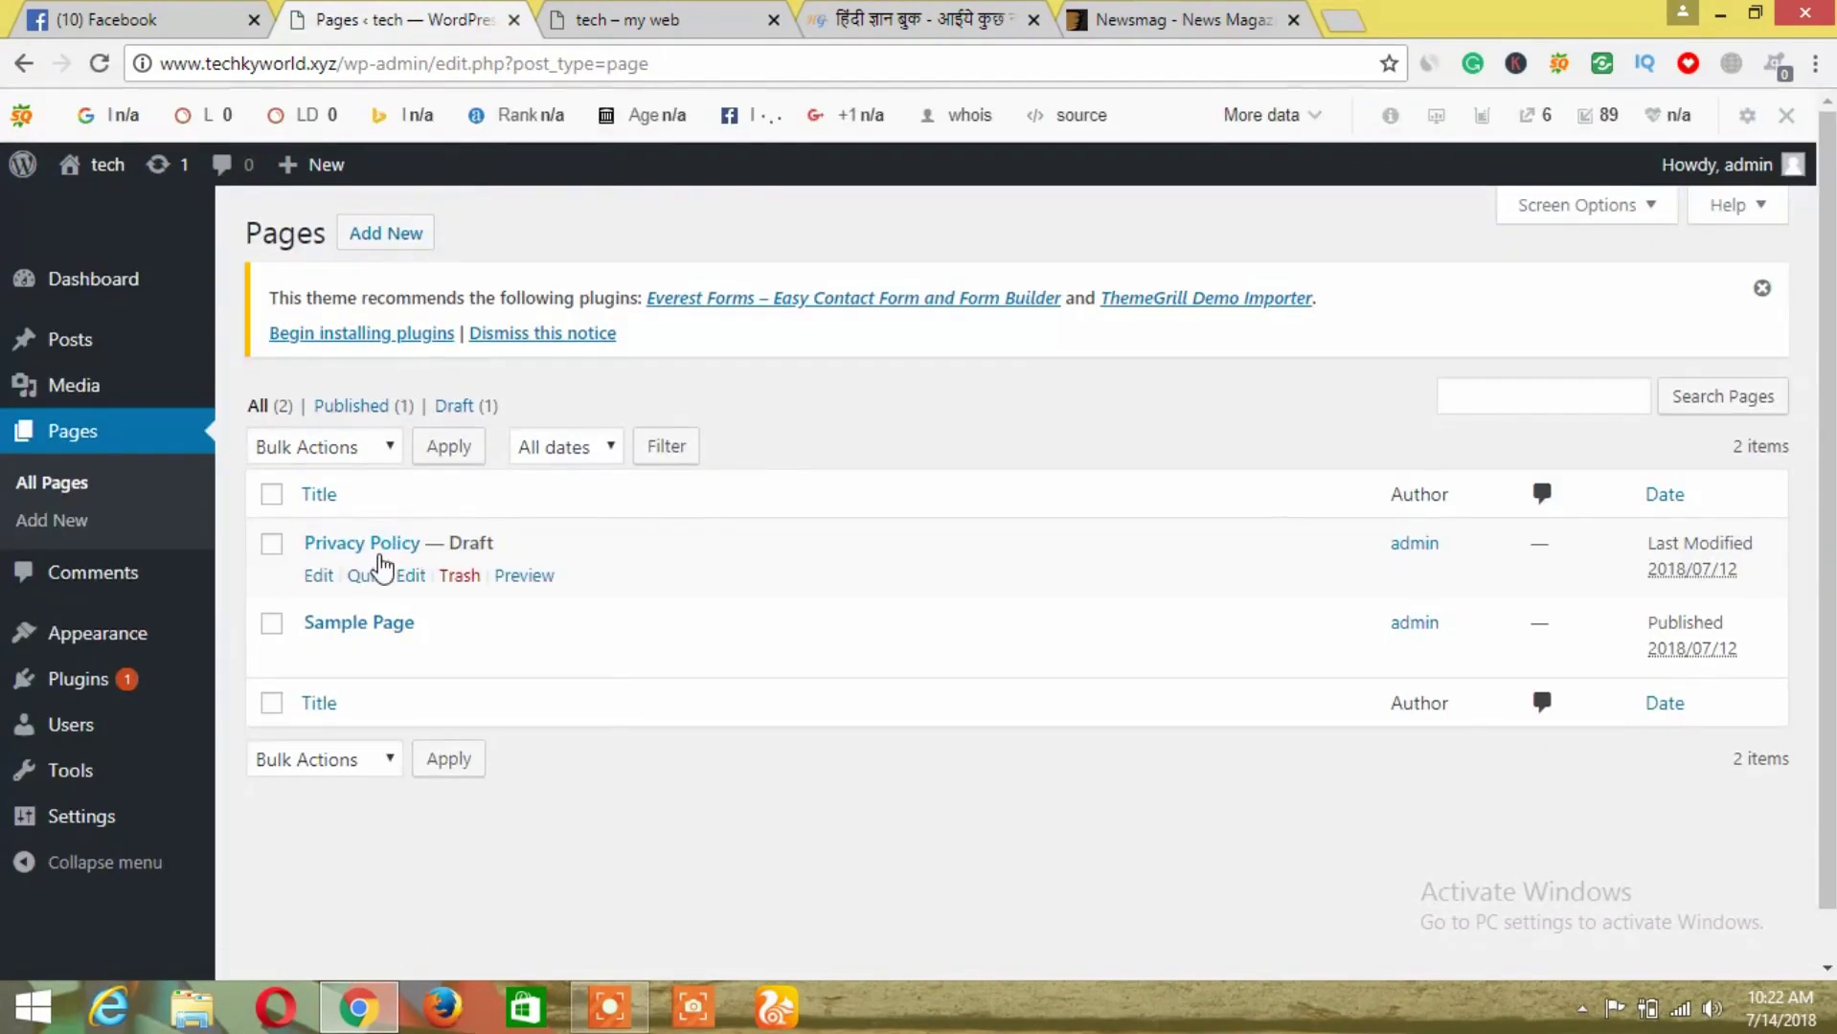
{"action": "left_click", "coordinate": [383, 231]}
{"action": "type", "text": "about us"}
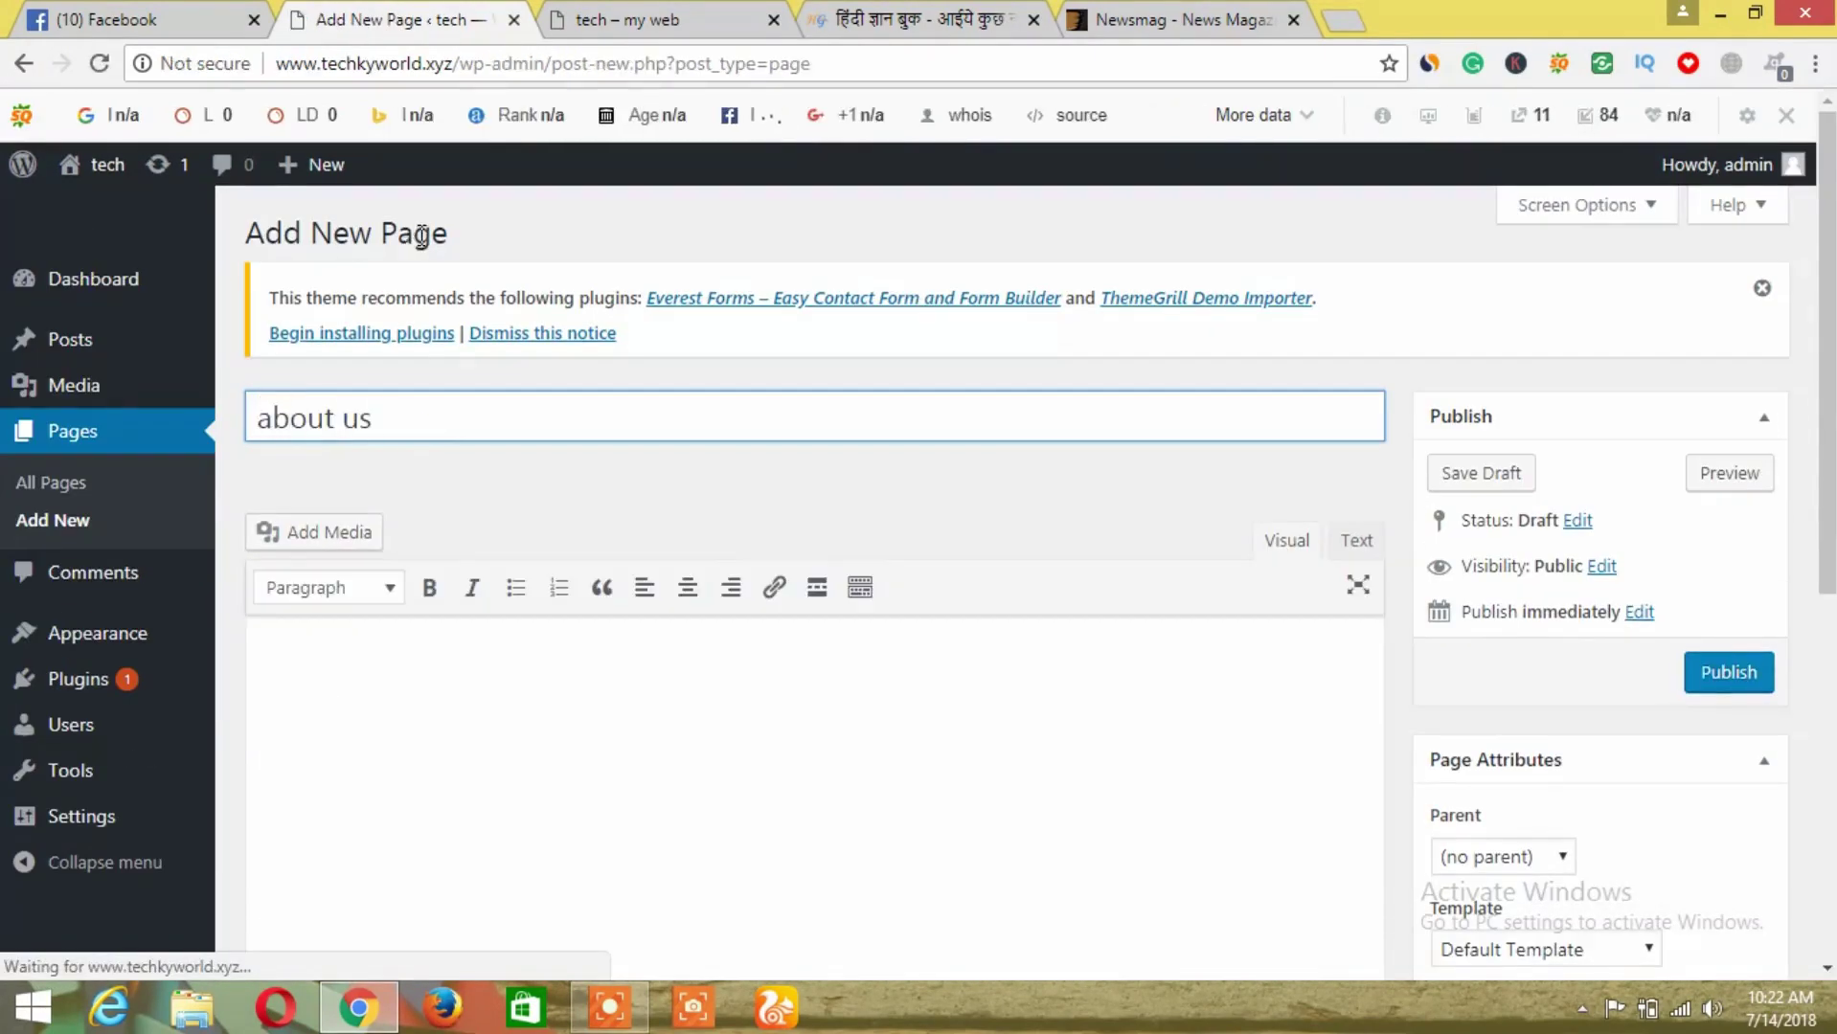
{"action": "left_click", "coordinate": [1728, 670]}
Create and publish two more blank pages titled "contact us" and "home"
{"action": "left_click", "coordinate": [431, 288]}
{"action": "type", "text": "contact us"}
{"action": "left_click", "coordinate": [1705, 675]}
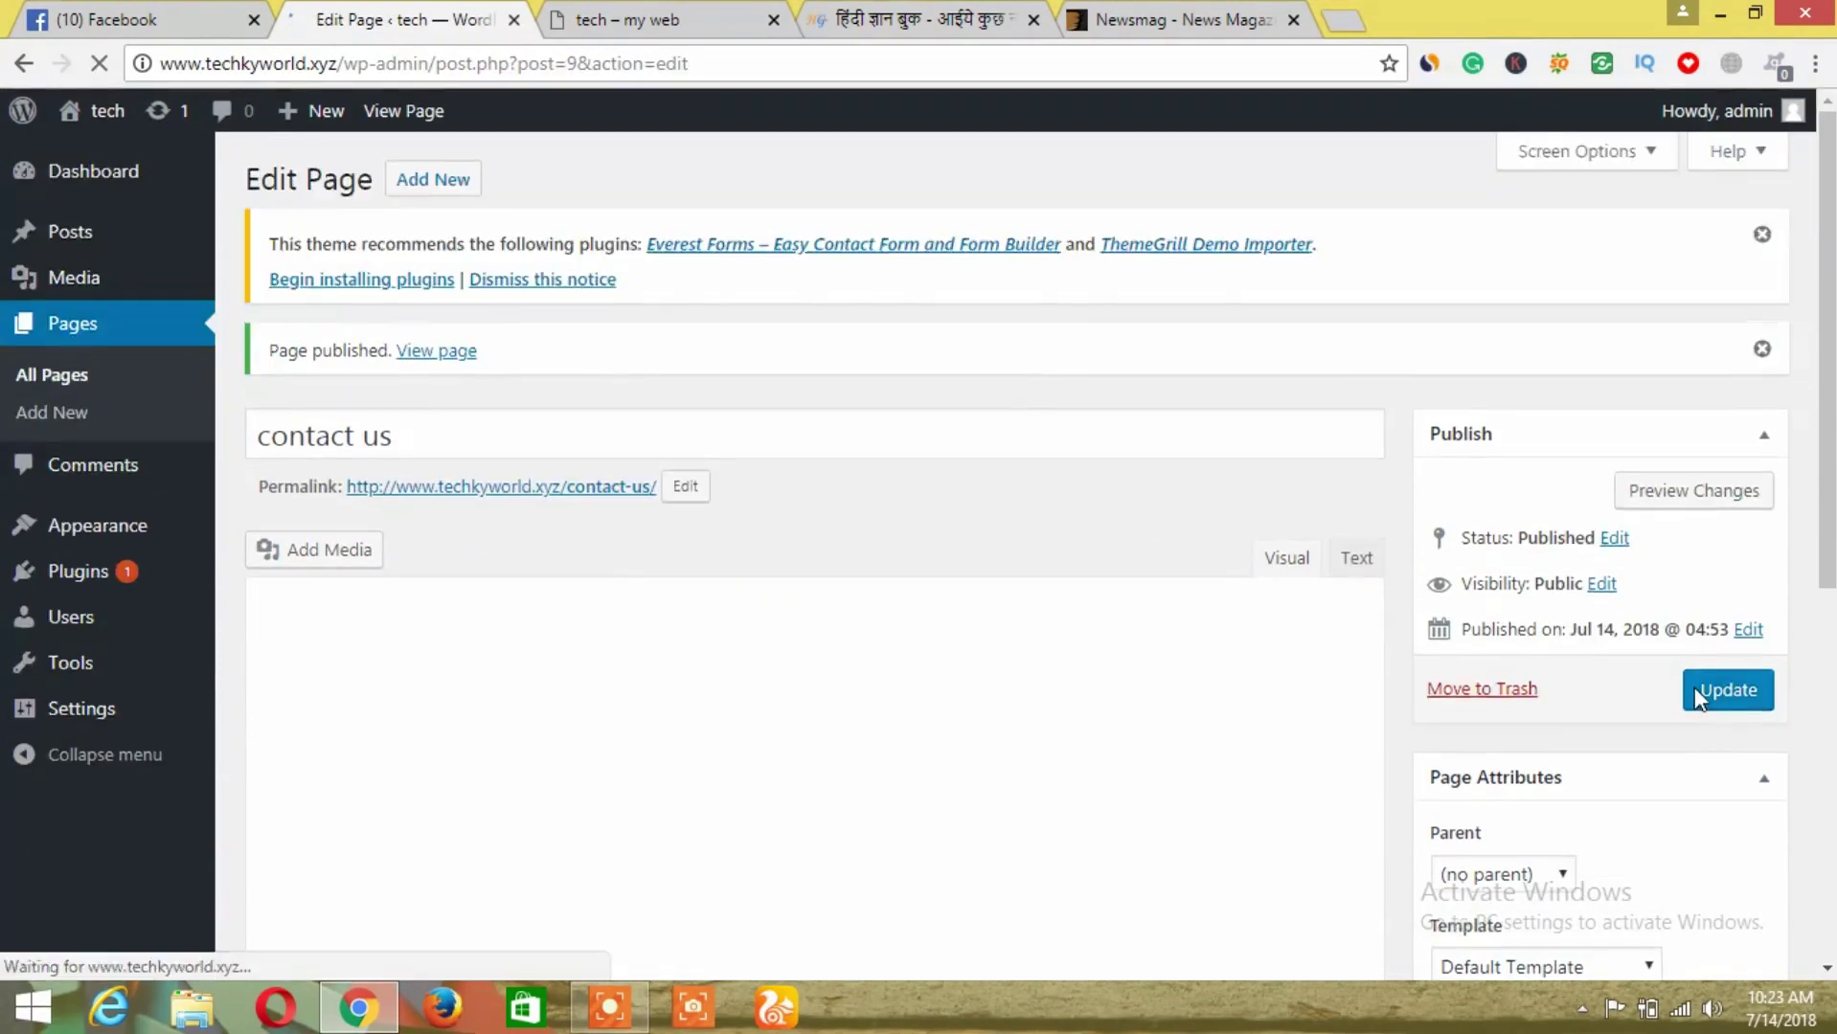
{"action": "left_click", "coordinate": [433, 233]}
{"action": "type", "text": "home"}
{"action": "left_click", "coordinate": [1728, 672]}
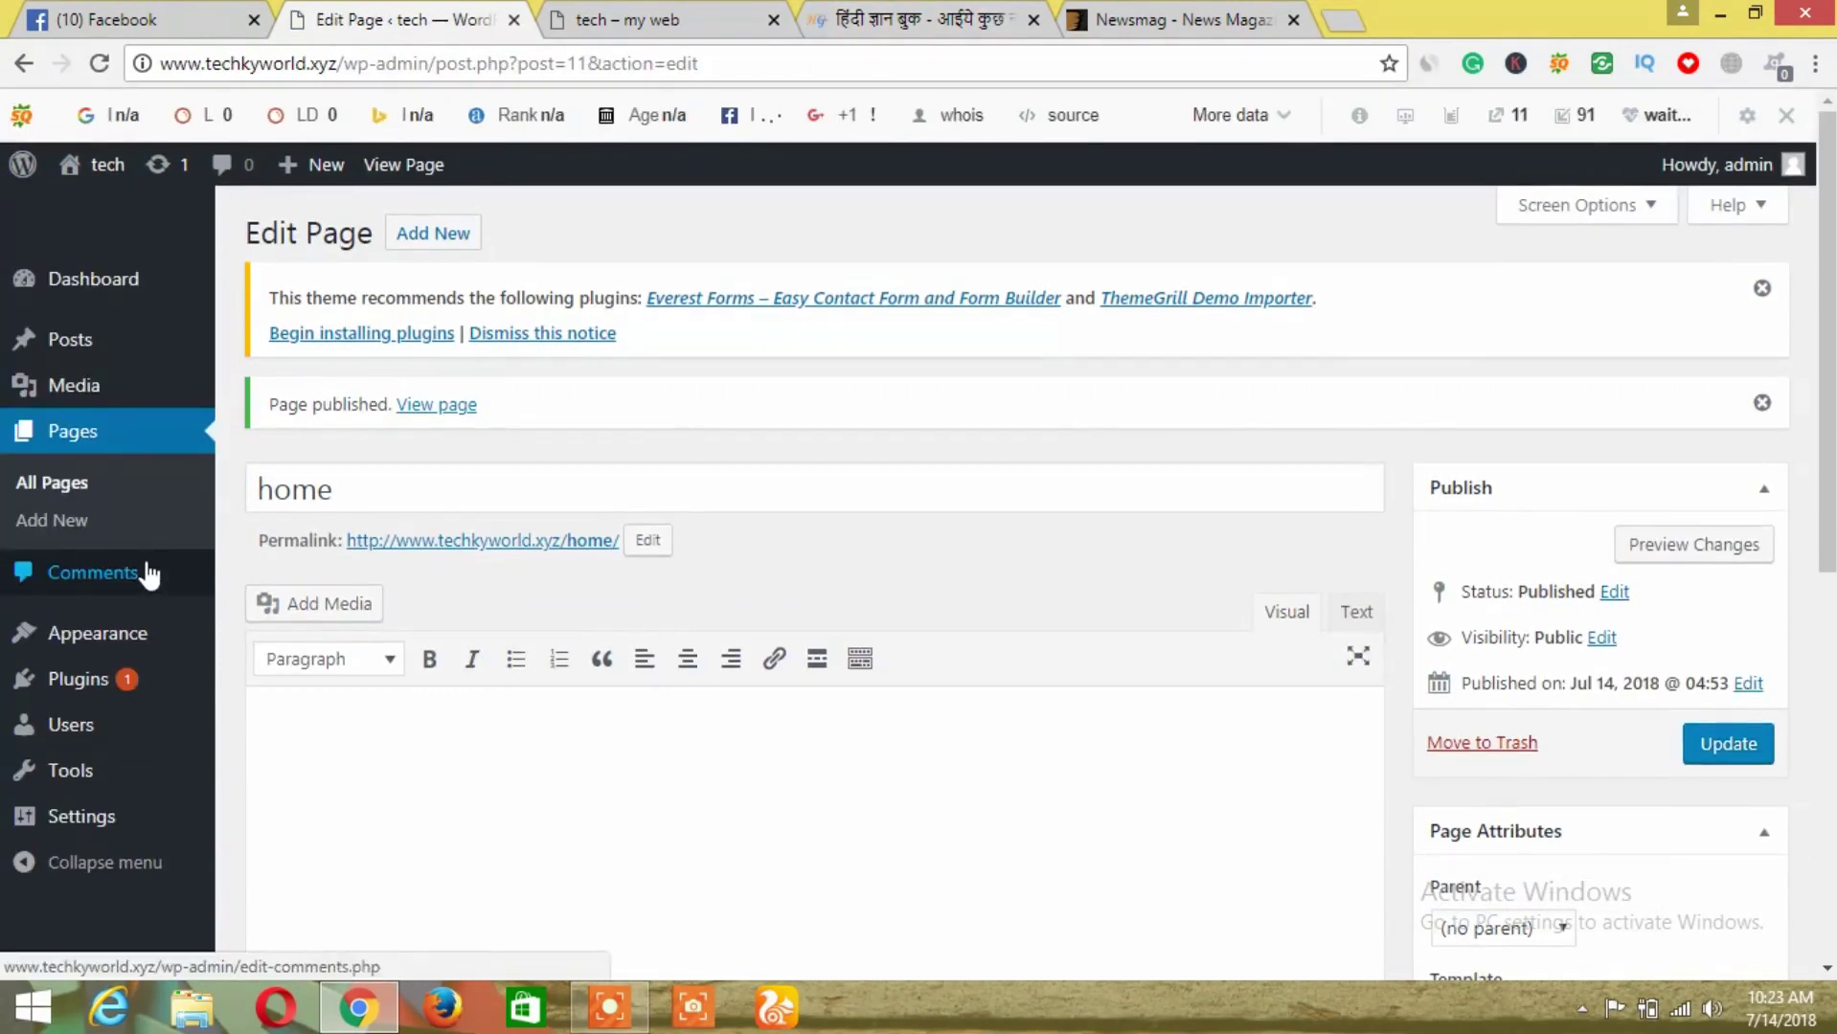
Open the site's menu editor and remove the Sample Page item from the structure of Menu 1
{"action": "mouse_move", "coordinate": [140, 643]}
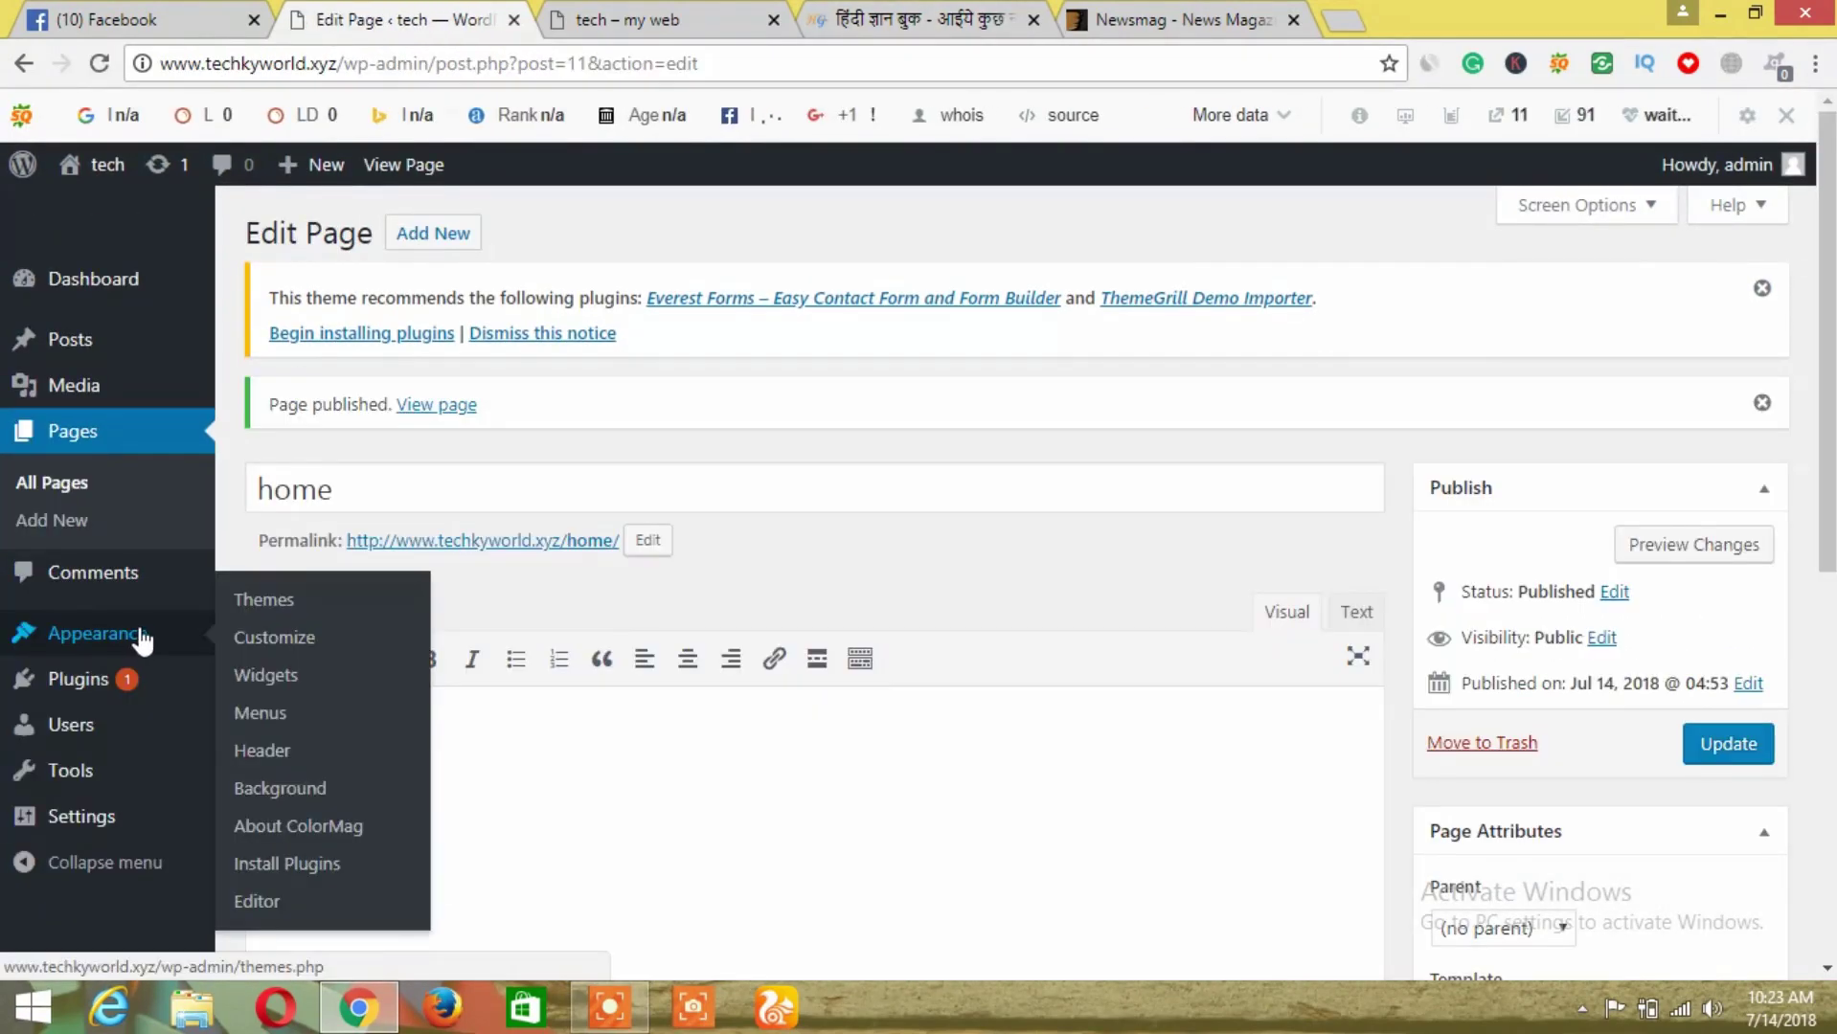
{"action": "left_click", "coordinate": [254, 718]}
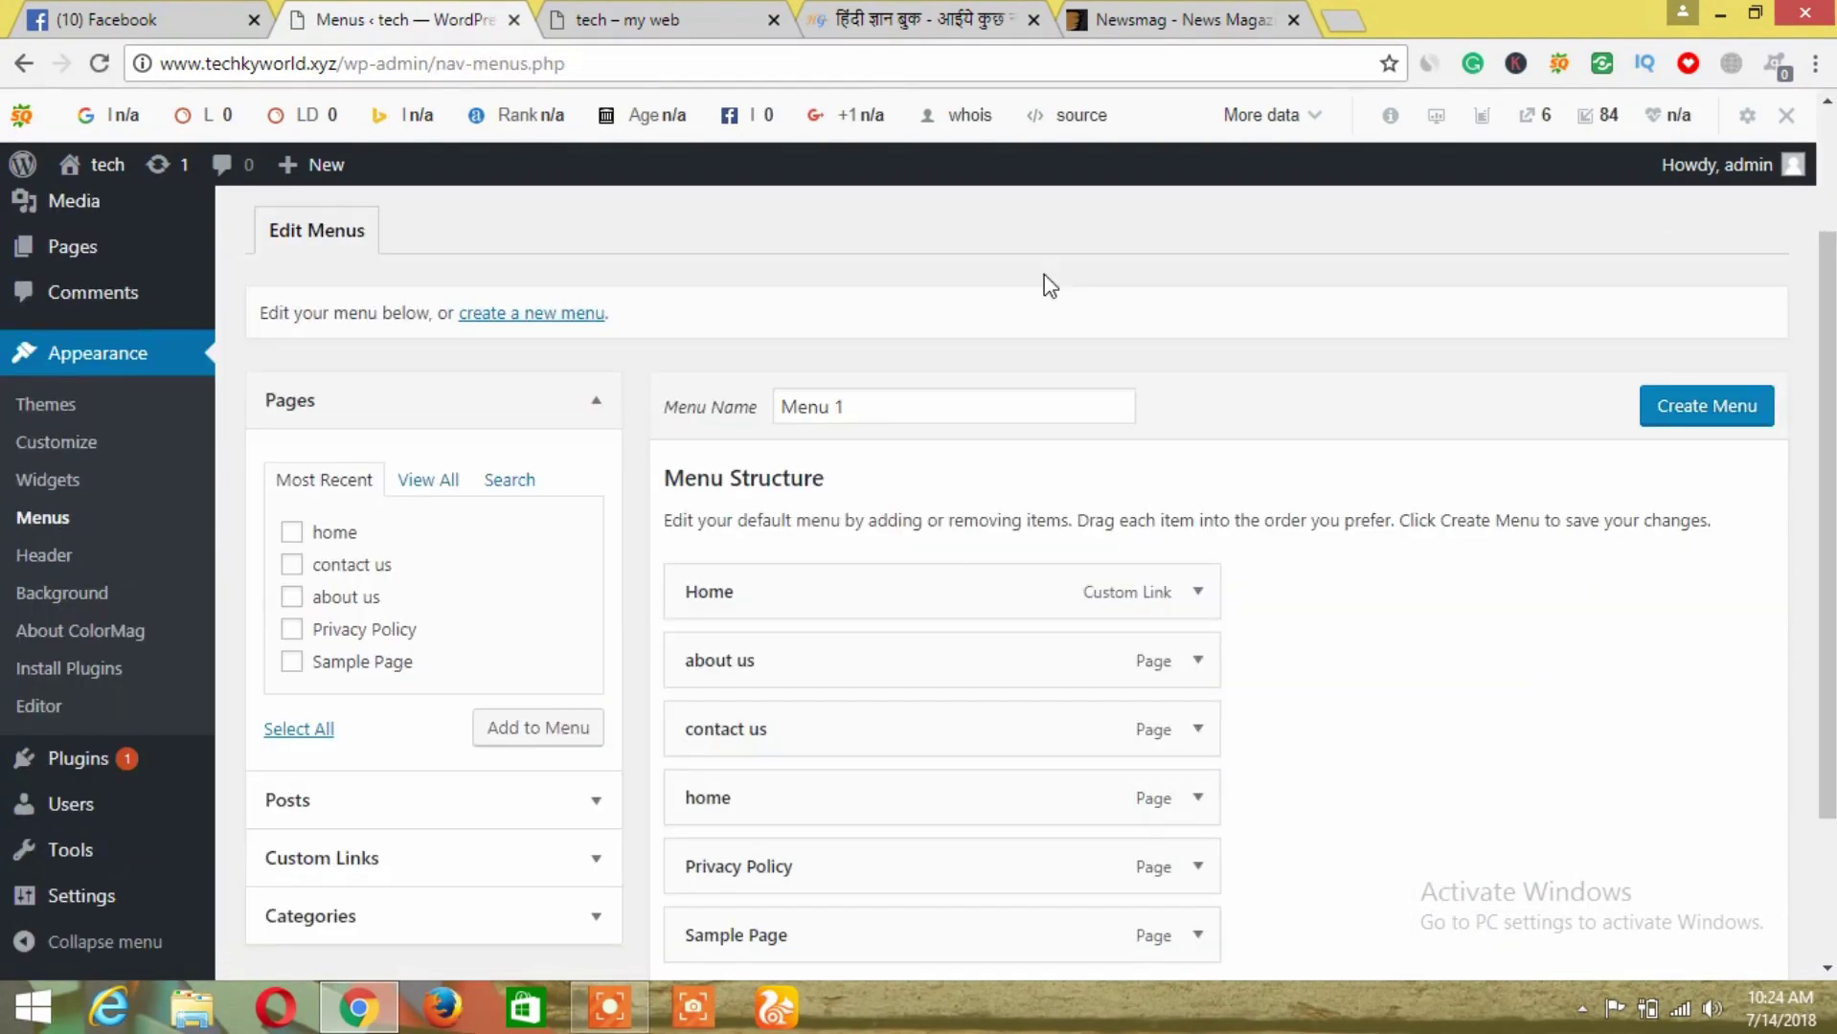
{"action": "scroll", "coordinate": [1121, 430], "scroll_direction": "down", "scroll_amount": 3}
{"action": "left_click", "coordinate": [1201, 737]}
{"action": "left_click", "coordinate": [721, 771]}
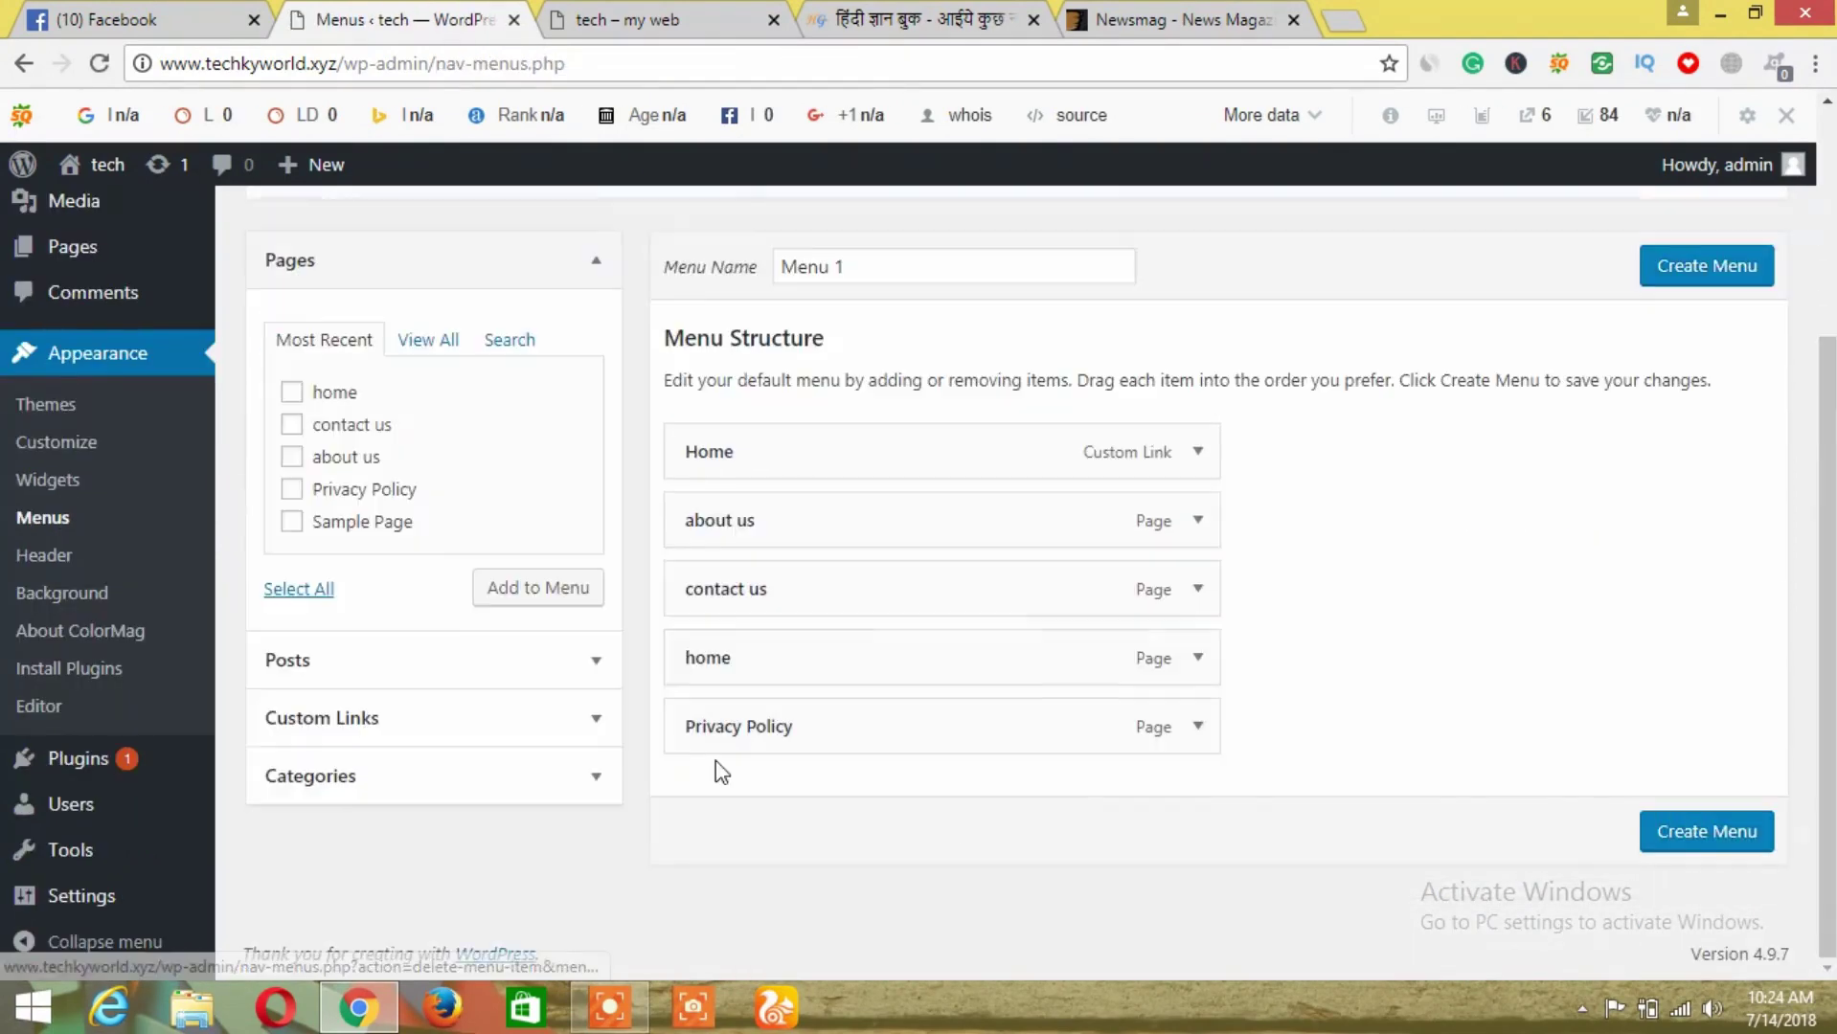
Remove the "home" page item, keeping the Home custom link, and create the menu as Menu 1
{"action": "left_click", "coordinate": [1197, 657]}
{"action": "scroll", "coordinate": [862, 575], "scroll_direction": "down", "scroll_amount": 3}
{"action": "left_click", "coordinate": [706, 649]}
{"action": "left_click", "coordinate": [1716, 356]}
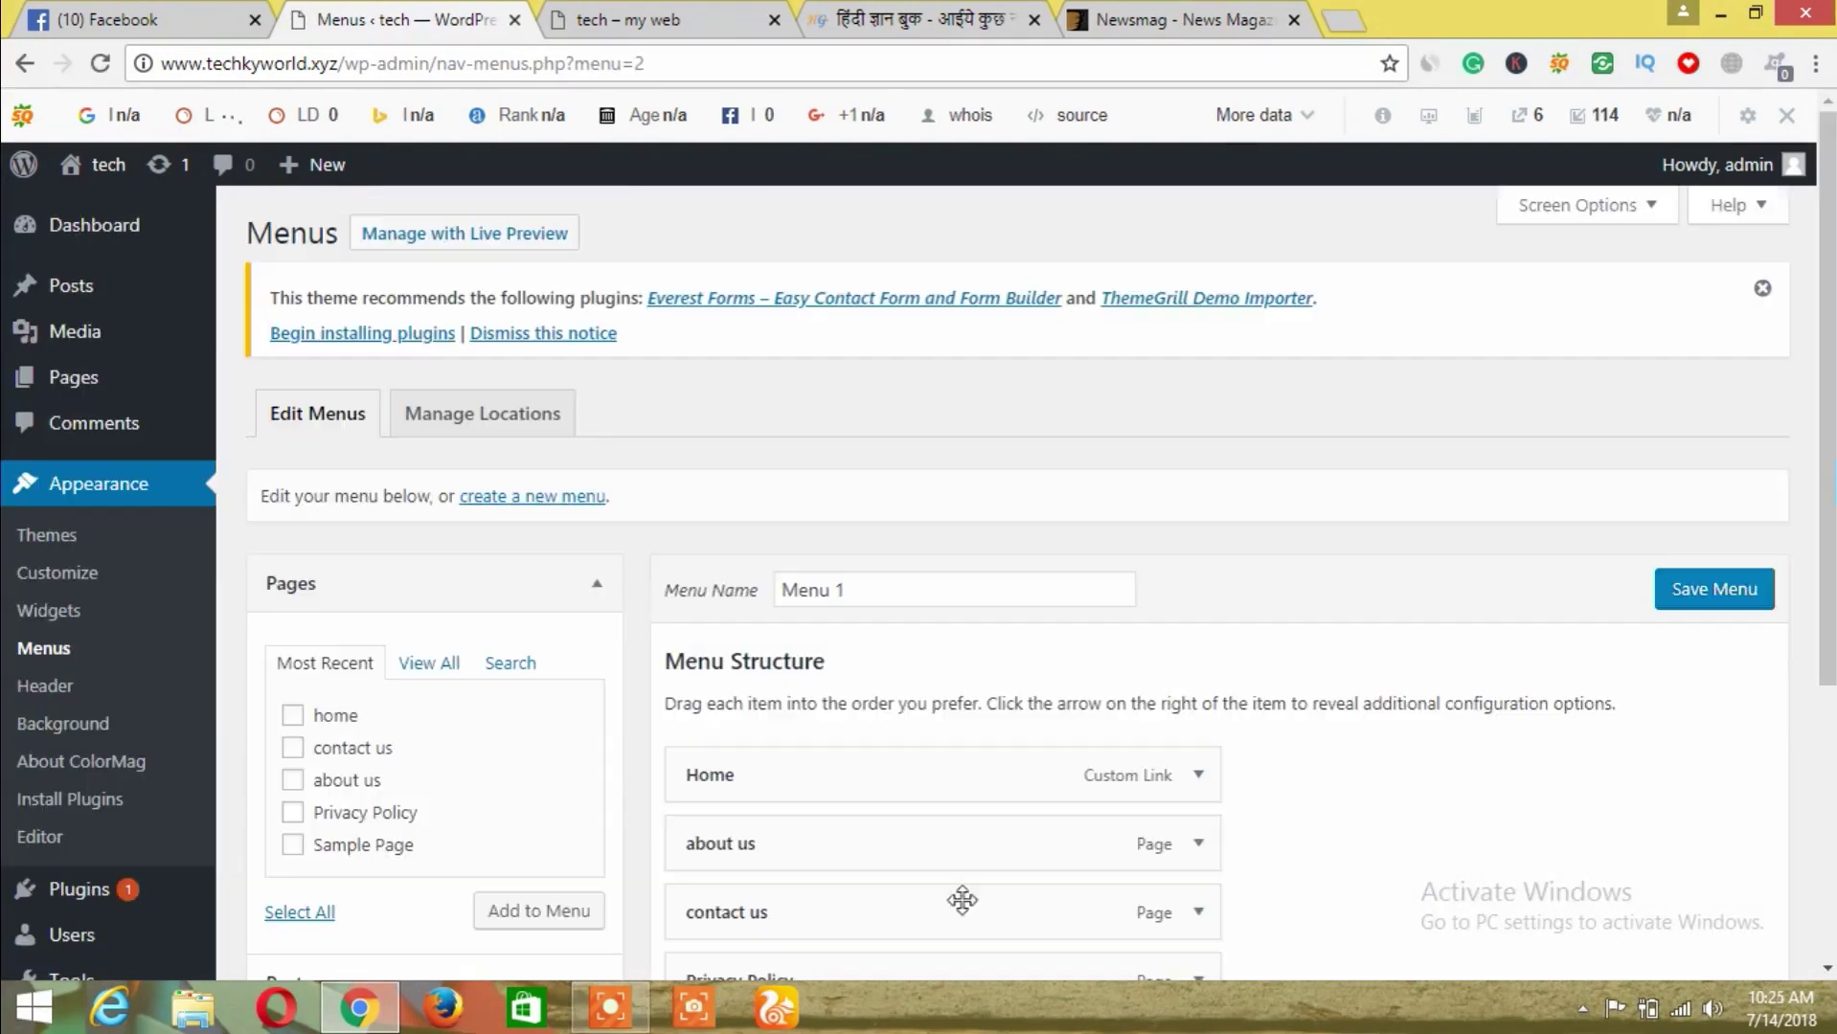
Set Menu 1's display location to Primary Menu and save the menu
{"action": "scroll", "coordinate": [958, 892], "scroll_direction": "down", "scroll_amount": 5}
{"action": "scroll", "coordinate": [919, 862], "scroll_direction": "up", "scroll_amount": 1}
{"action": "left_click", "coordinate": [896, 856]}
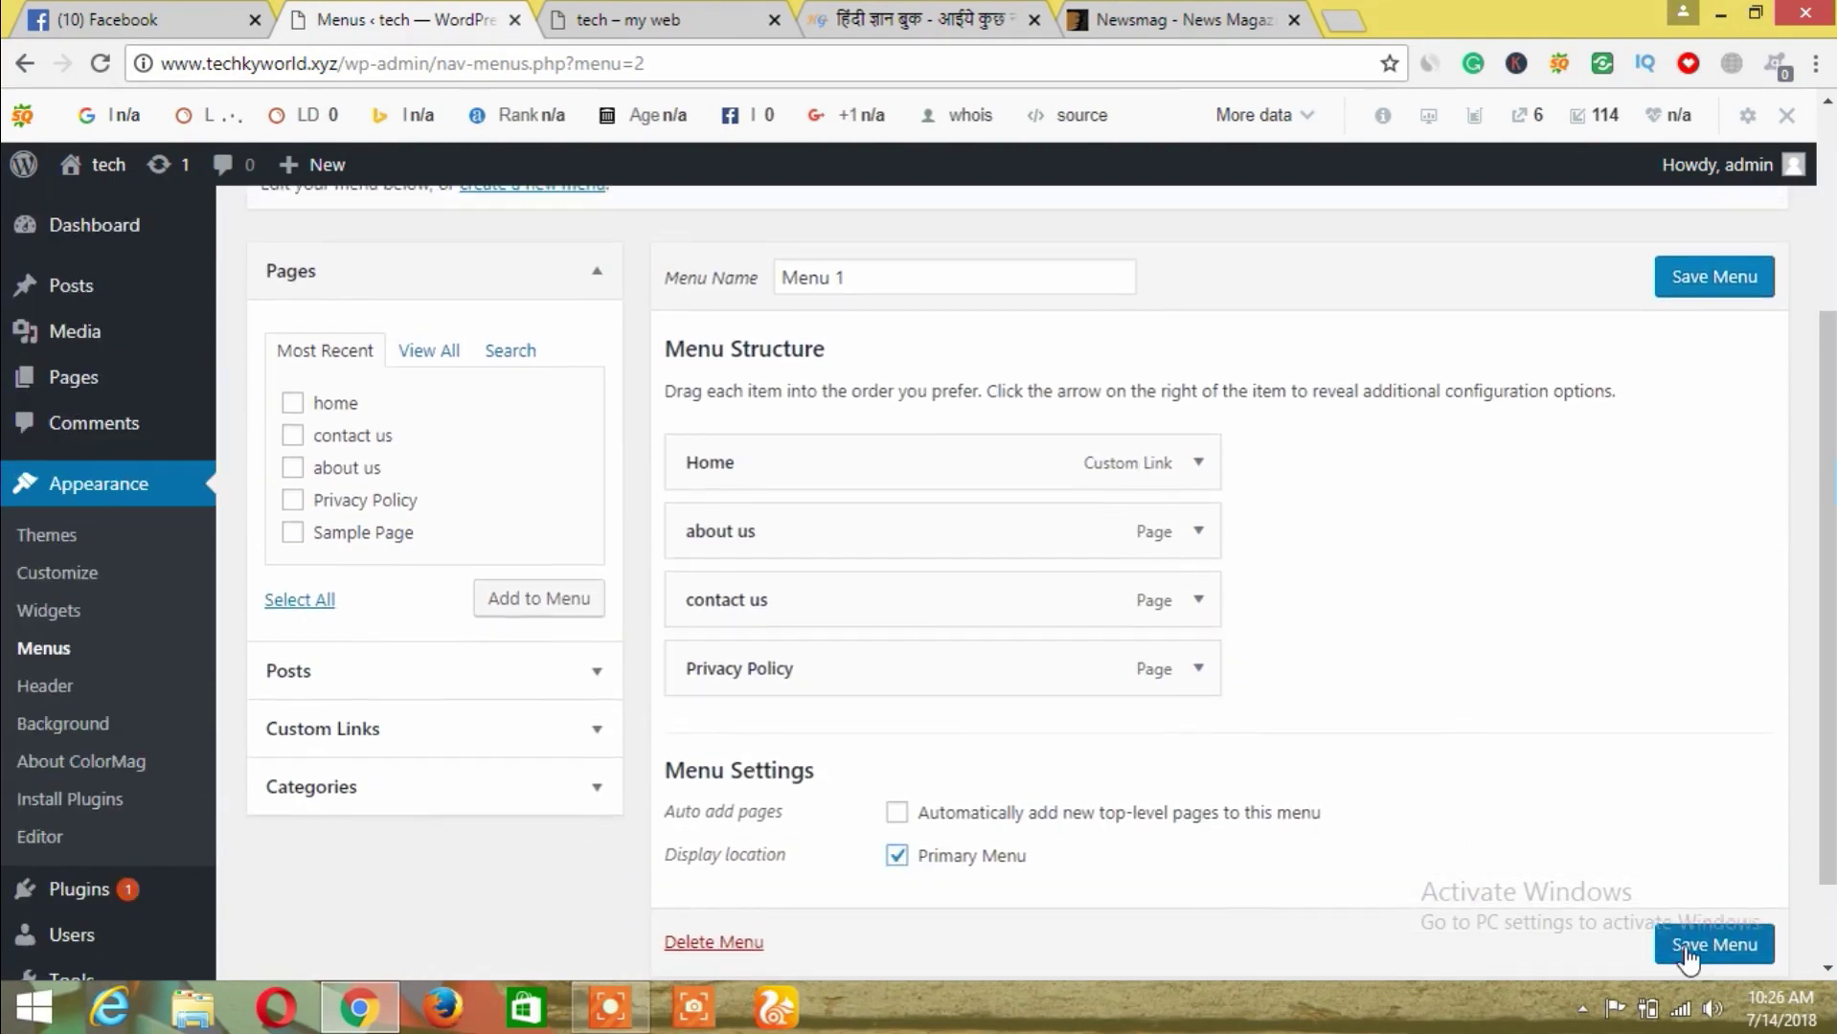
{"action": "left_click", "coordinate": [1685, 945]}
Reload the site's front page to check the navigation menu and open its Contact Us page
{"action": "left_click", "coordinate": [660, 19]}
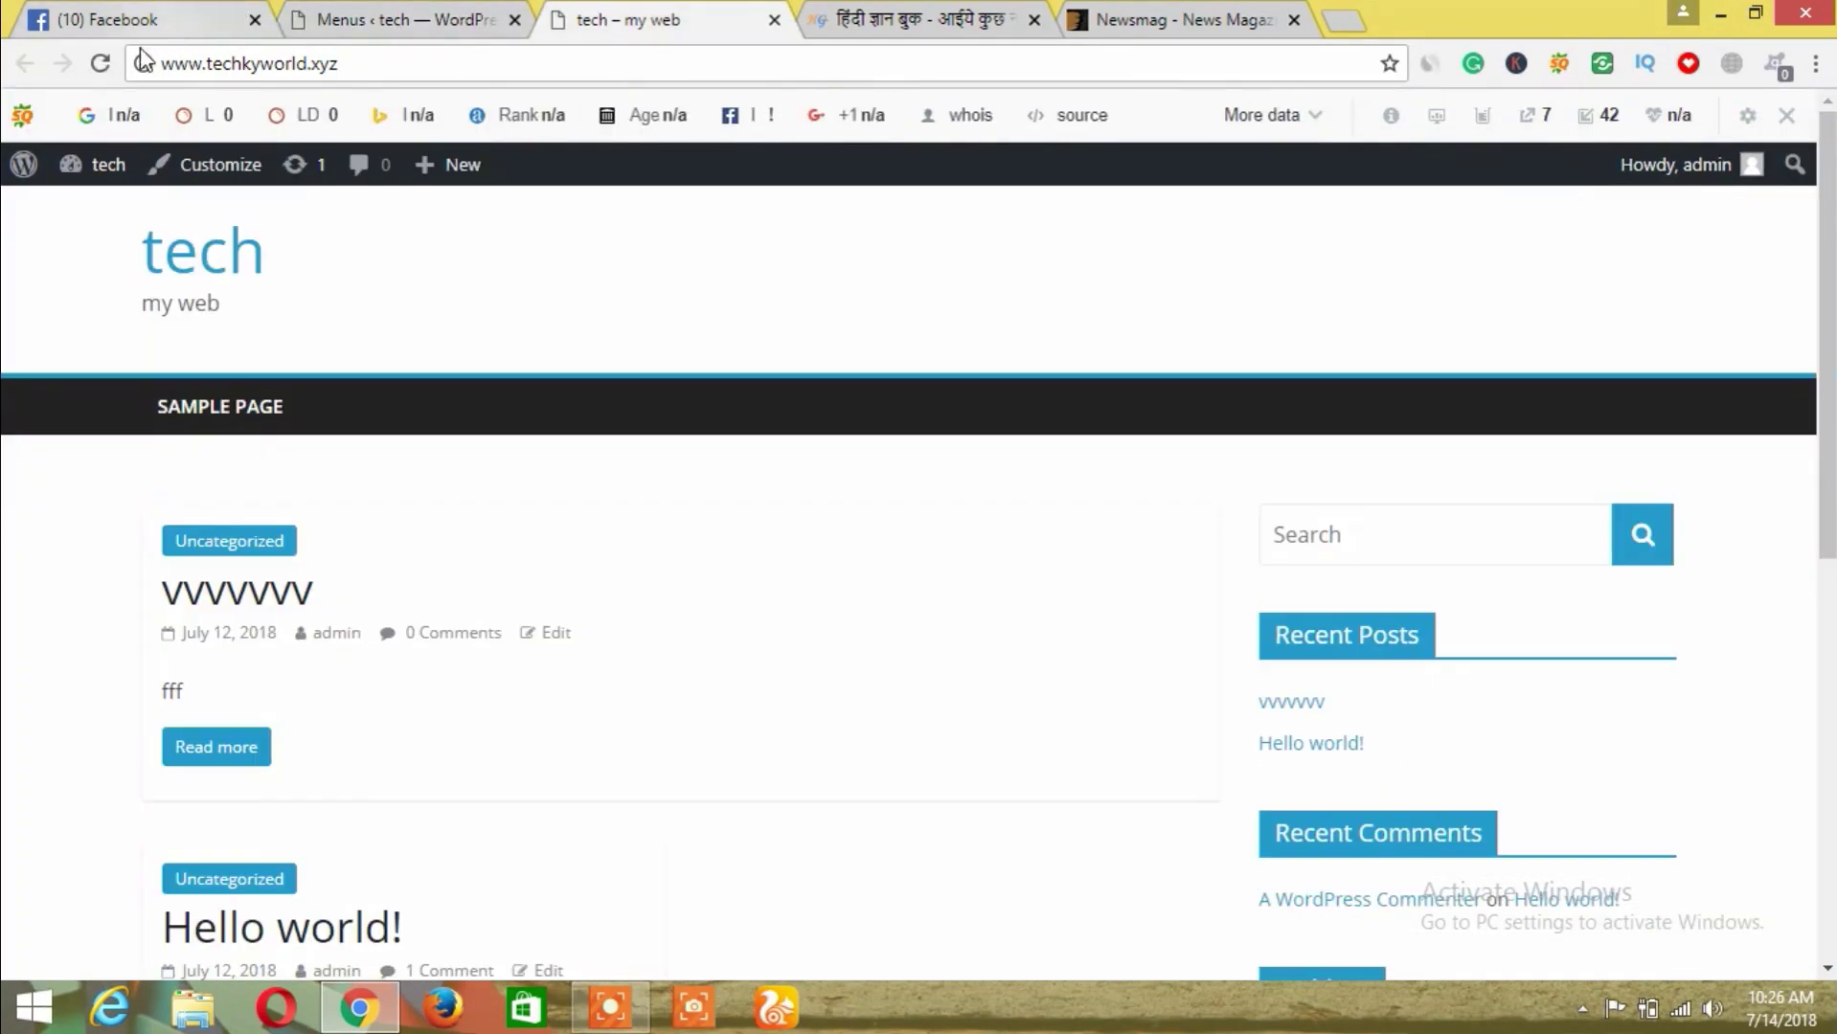
{"action": "left_click", "coordinate": [99, 65]}
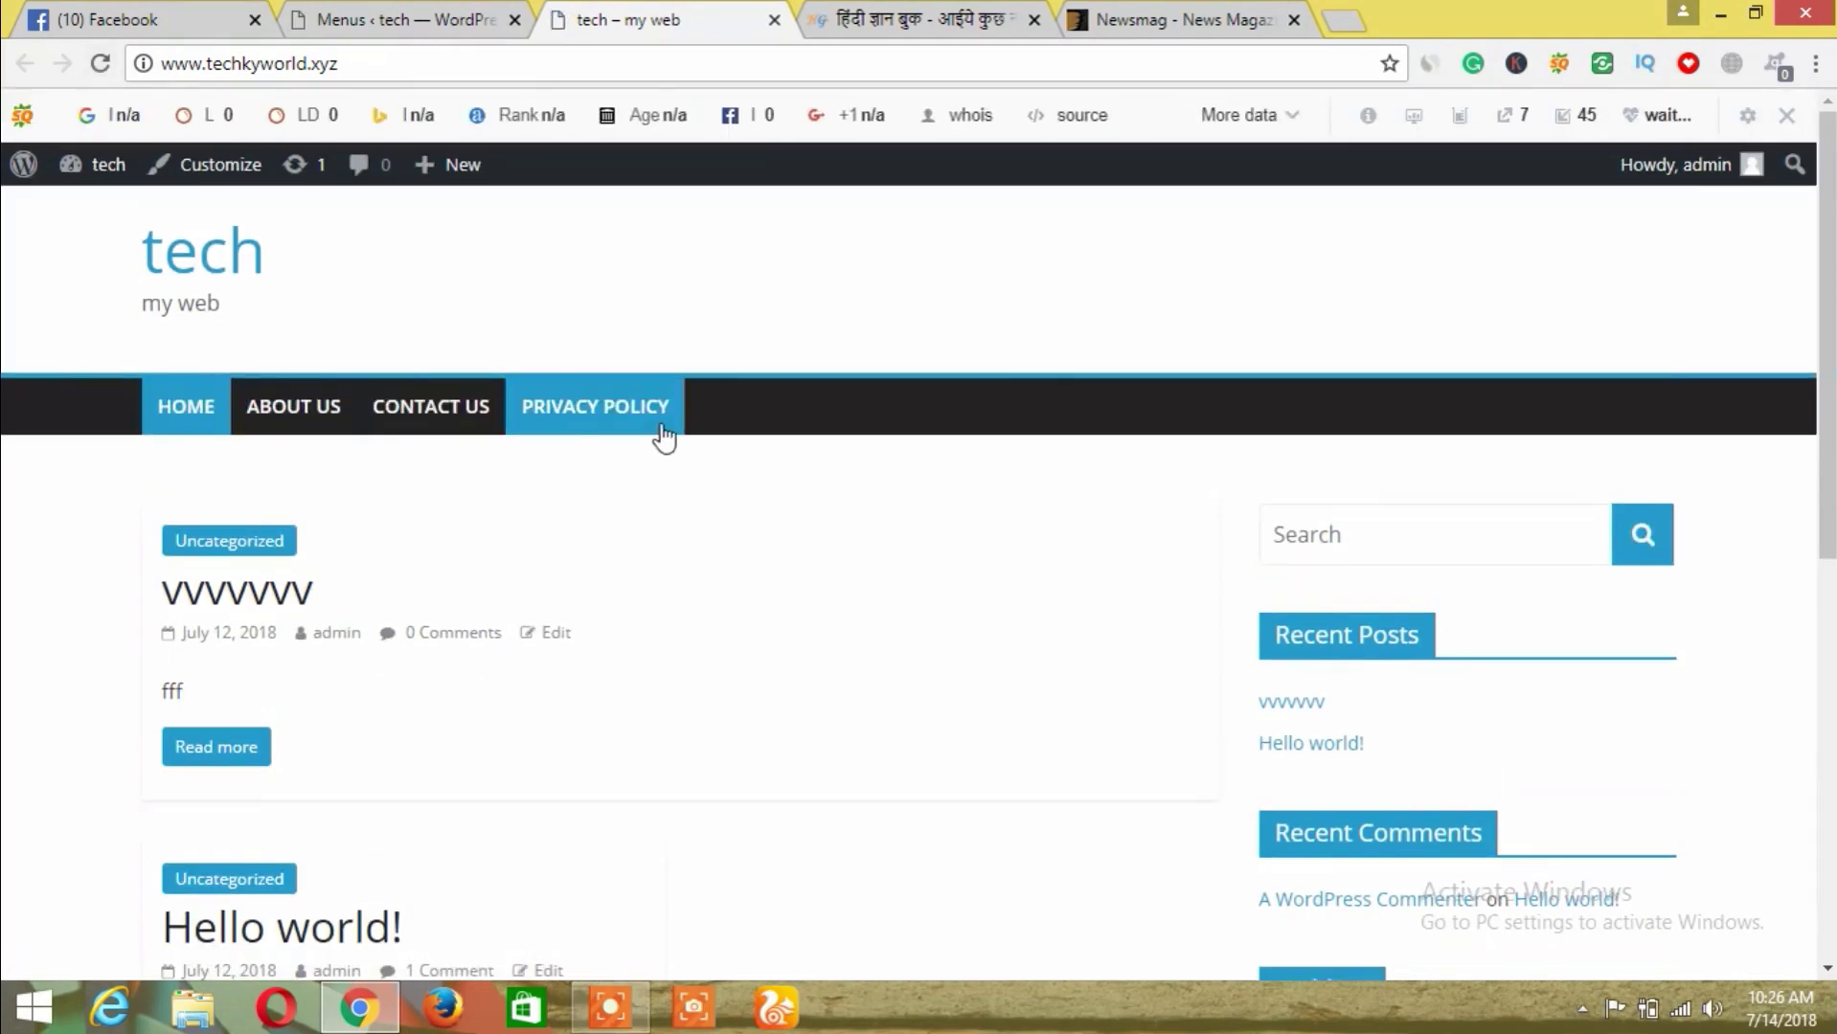
{"action": "left_click", "coordinate": [426, 431]}
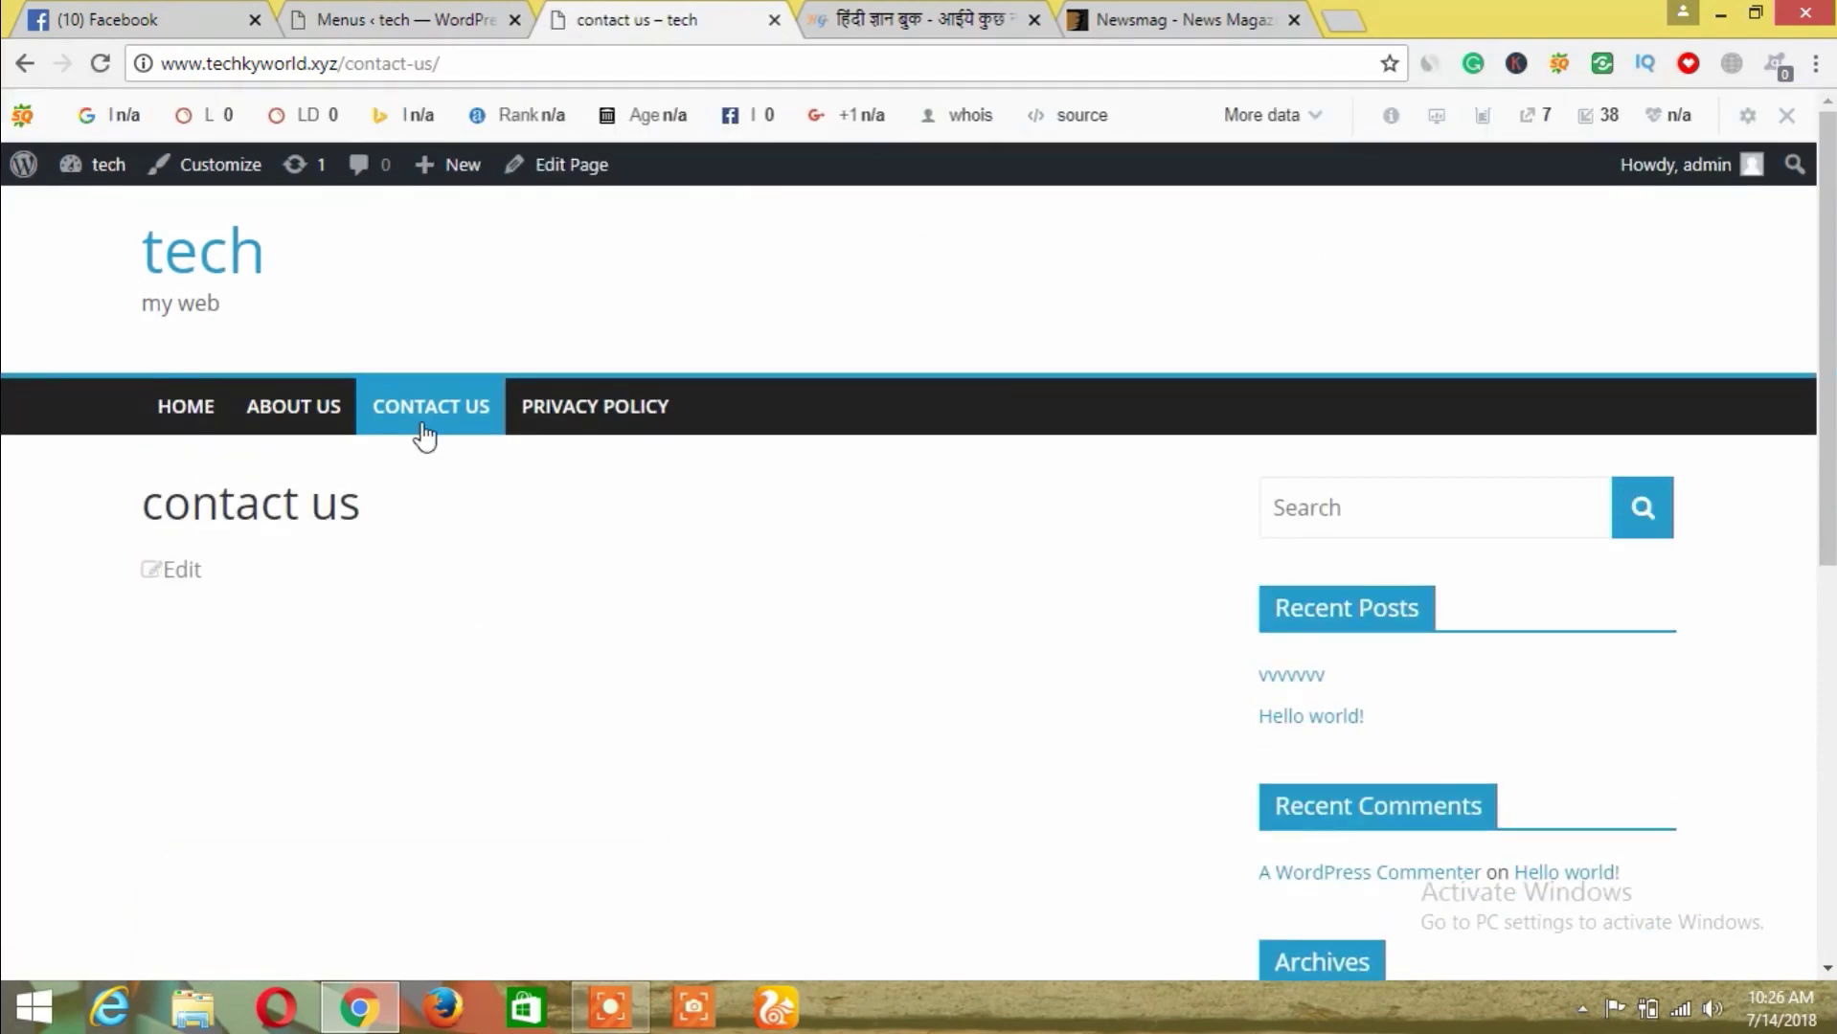
Install and activate the Contact Form 7 plugin from the popular plugins in the WordPress admin
{"action": "left_click", "coordinate": [441, 18]}
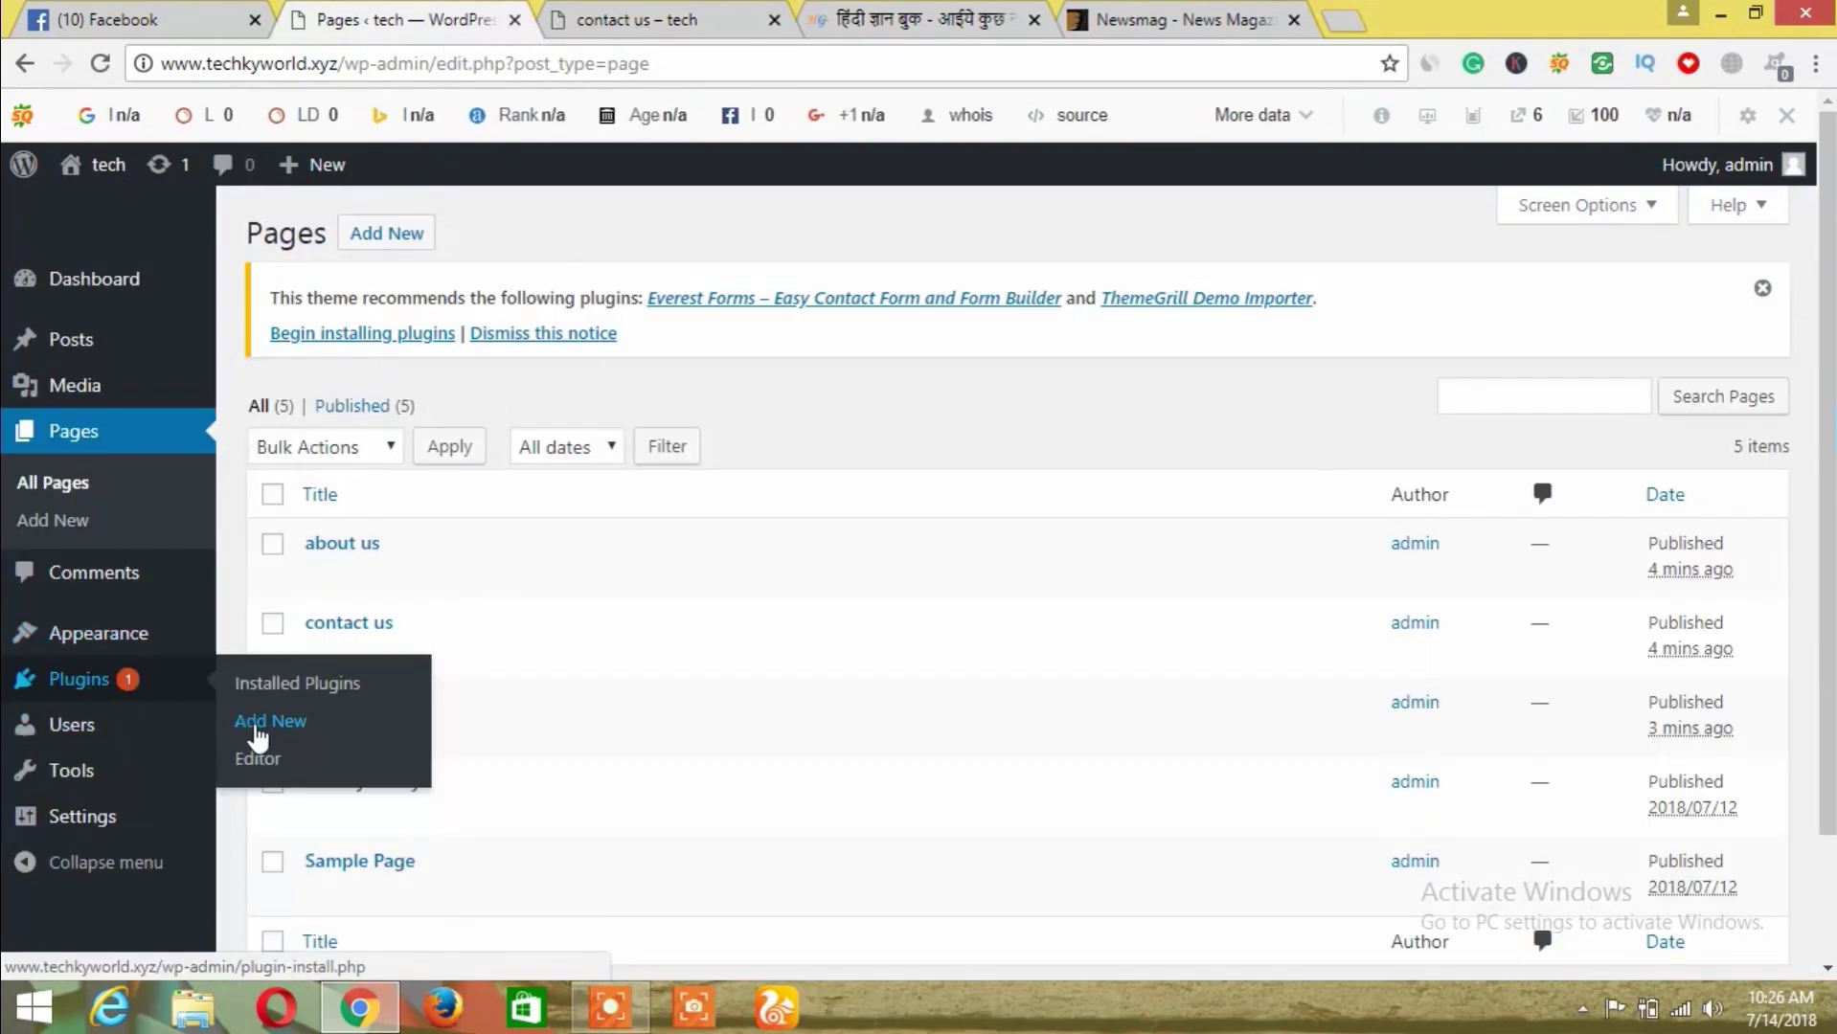
{"action": "left_click", "coordinate": [258, 723]}
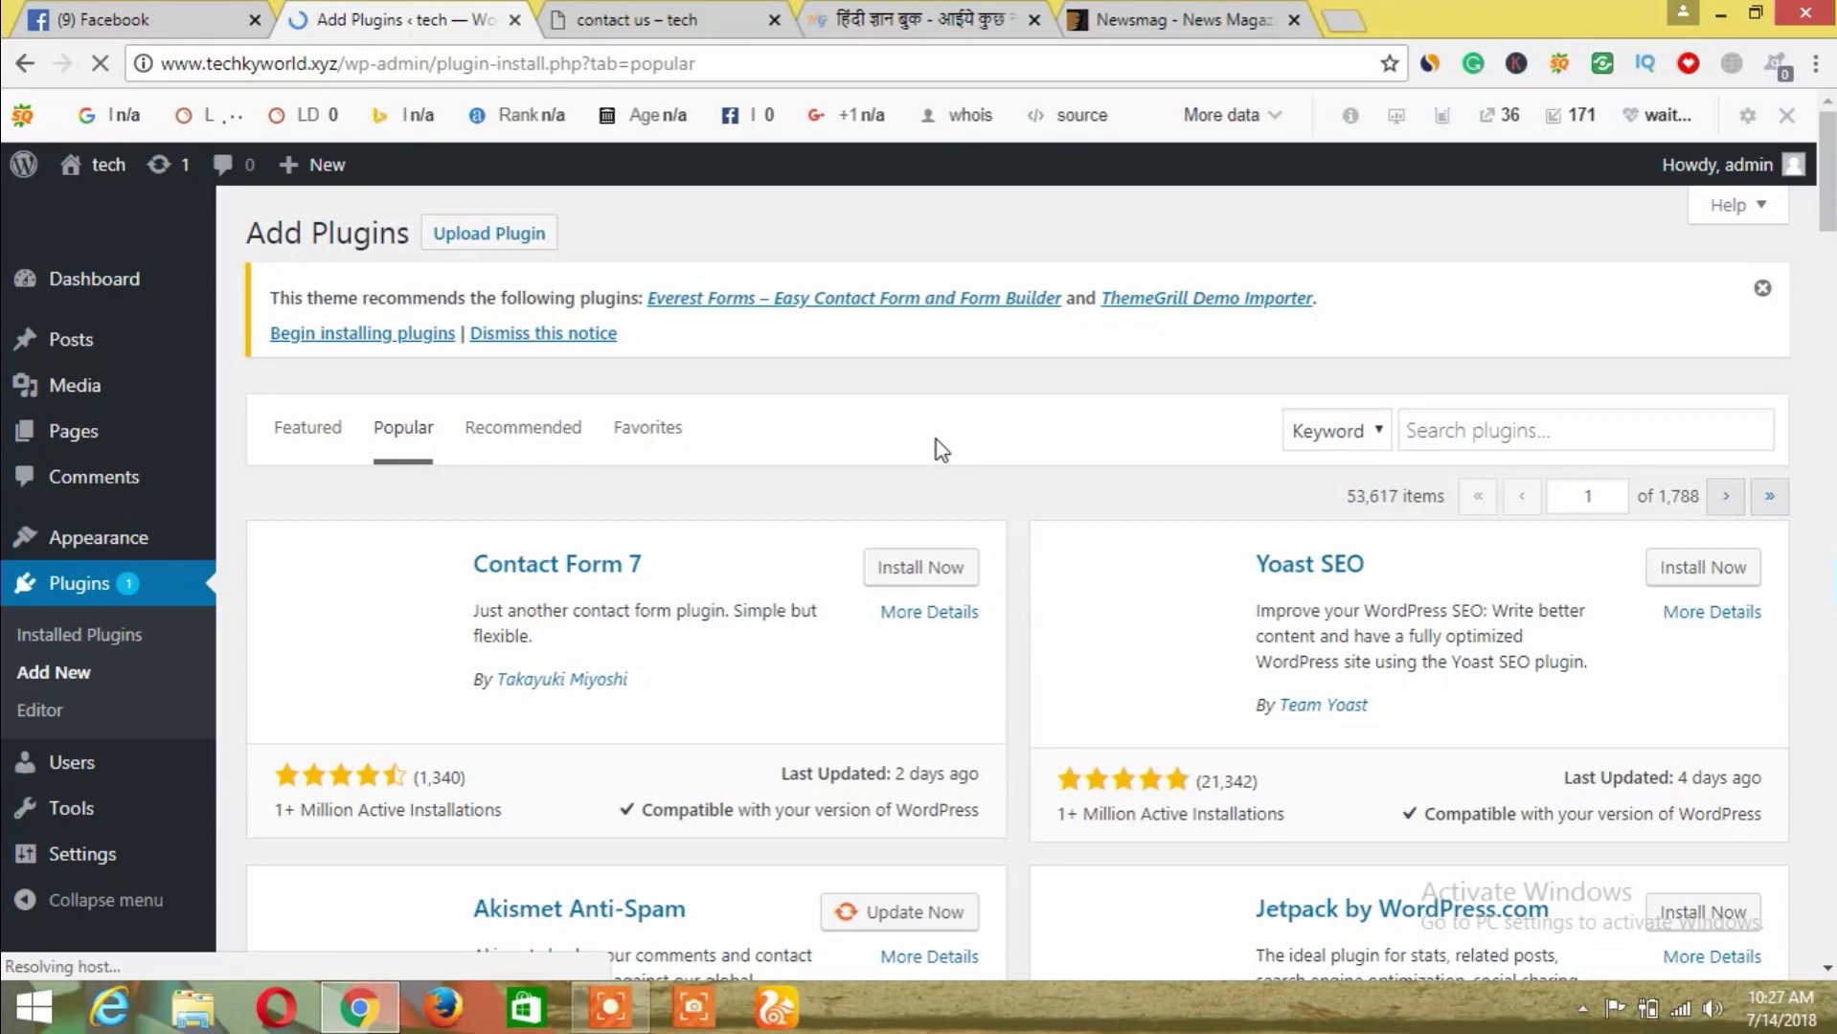
{"action": "left_click", "coordinate": [946, 571]}
{"action": "left_click", "coordinate": [948, 571]}
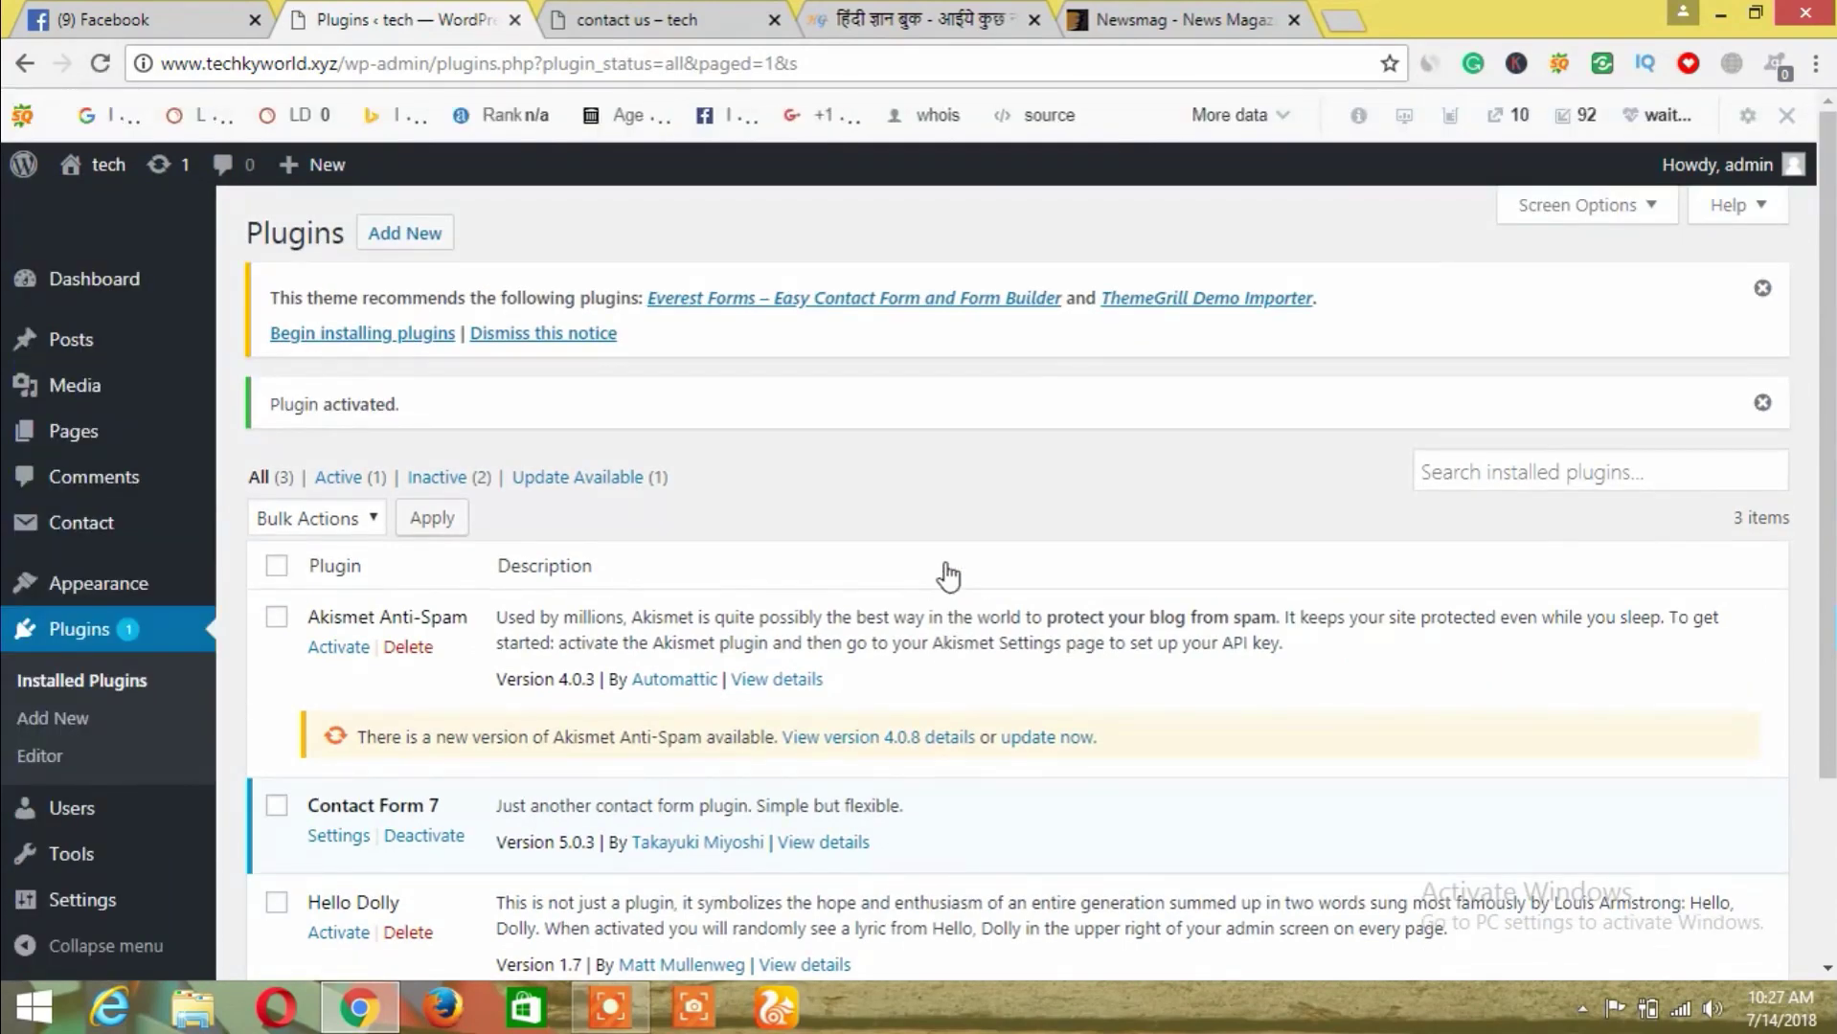
Open the Contact Form 7 settings and copy the shortcode of Contact form 1
{"action": "left_click", "coordinate": [339, 836]}
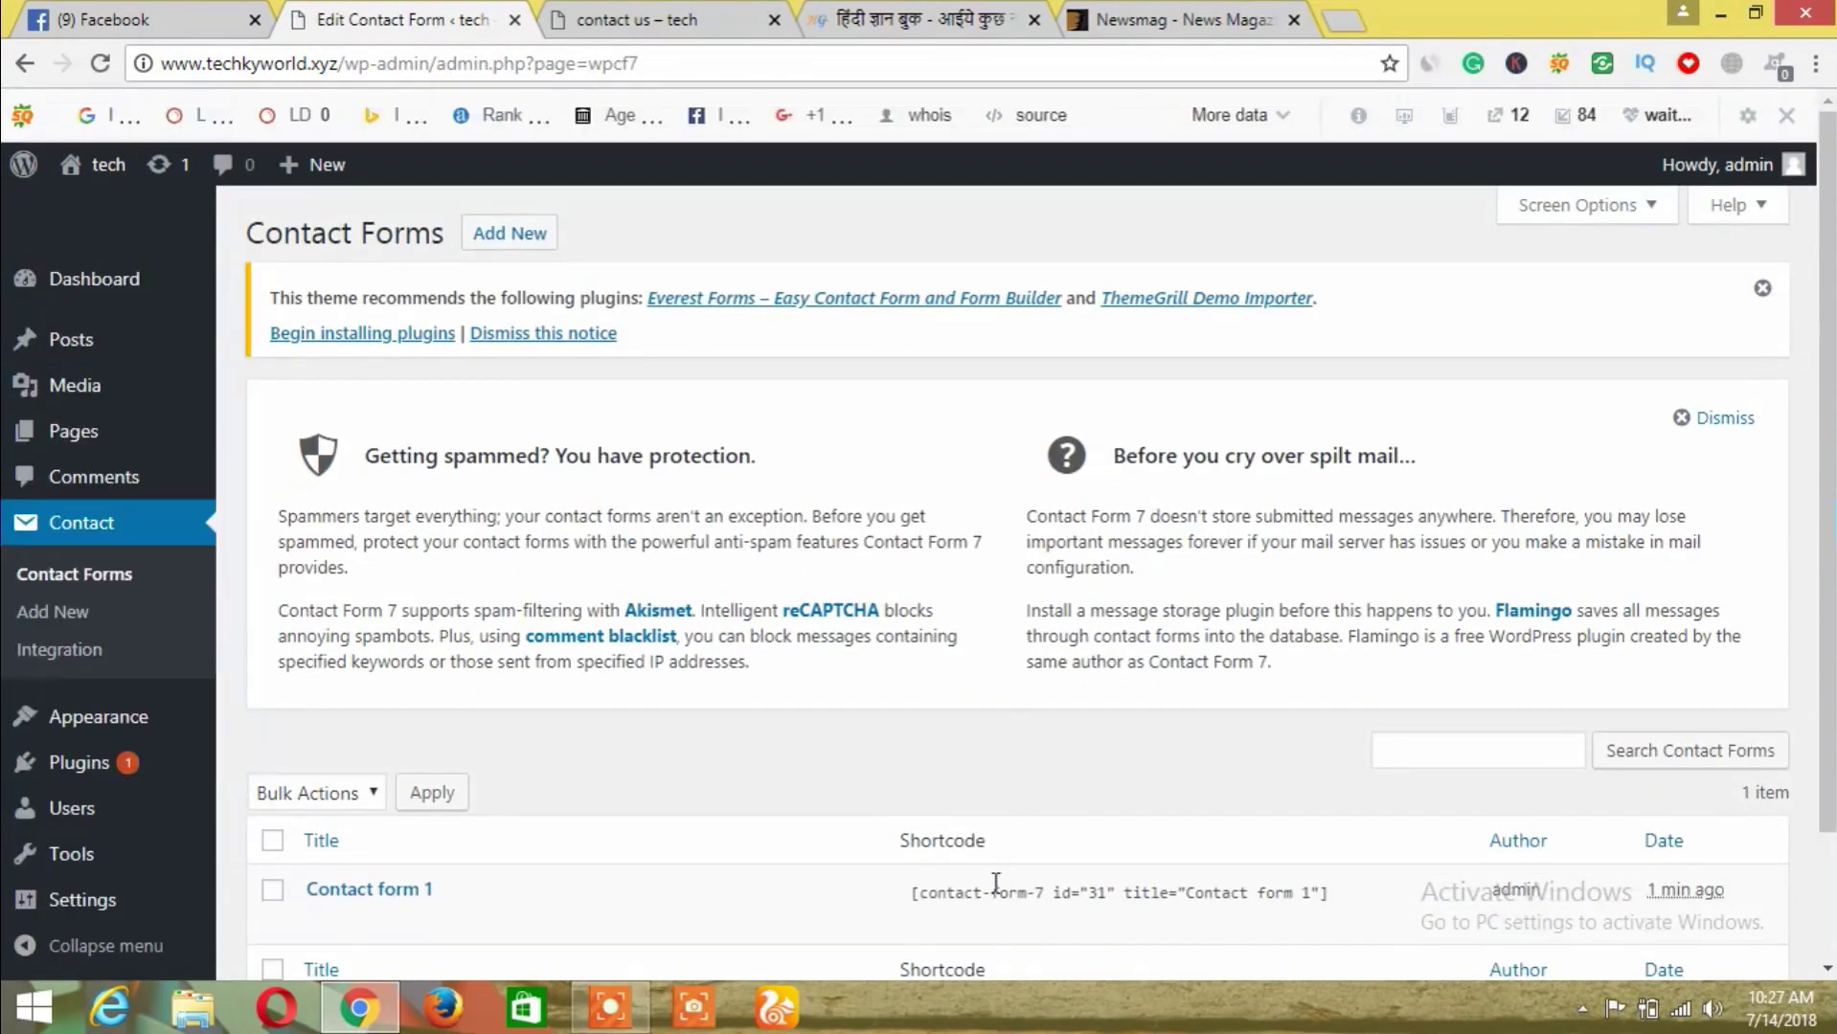
{"action": "left_click", "coordinate": [988, 890]}
{"action": "key", "text": "ctrl+c"}
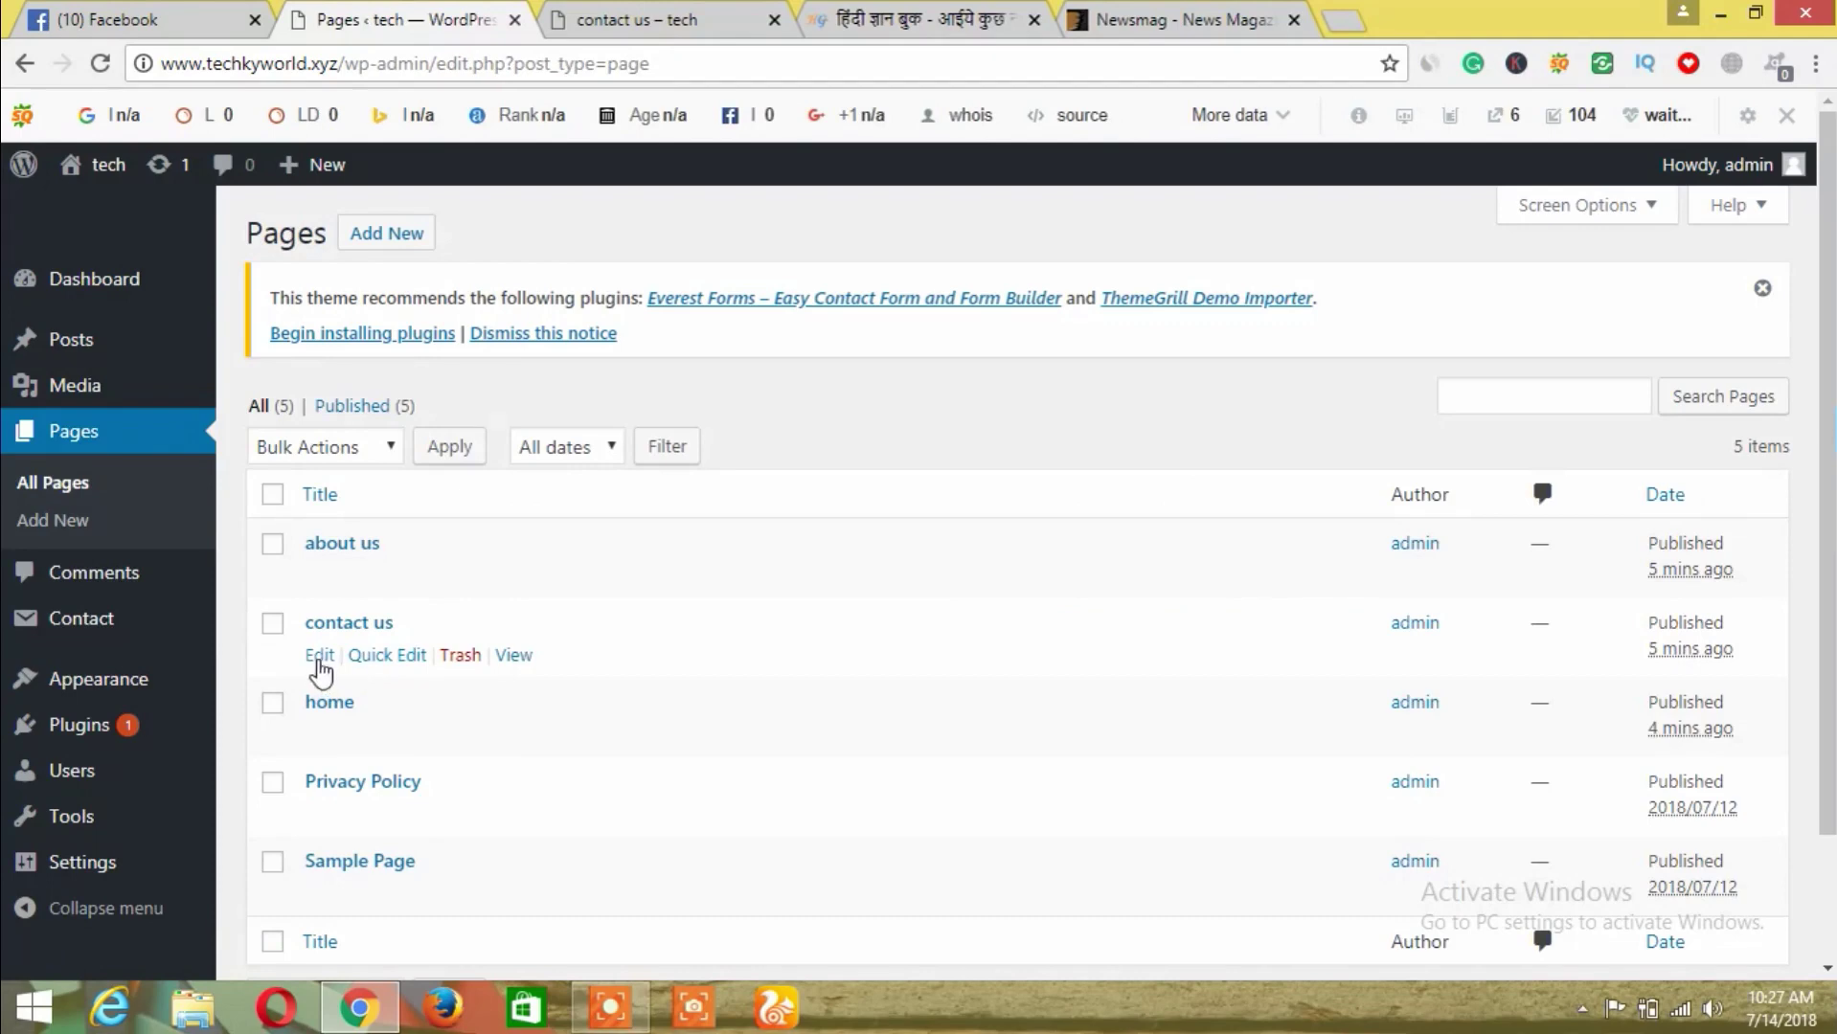
Paste the shortcode [contact-form-7 id="31" title="Contact form 1"] into the "contact us" page and update it
{"action": "left_click", "coordinate": [319, 661]}
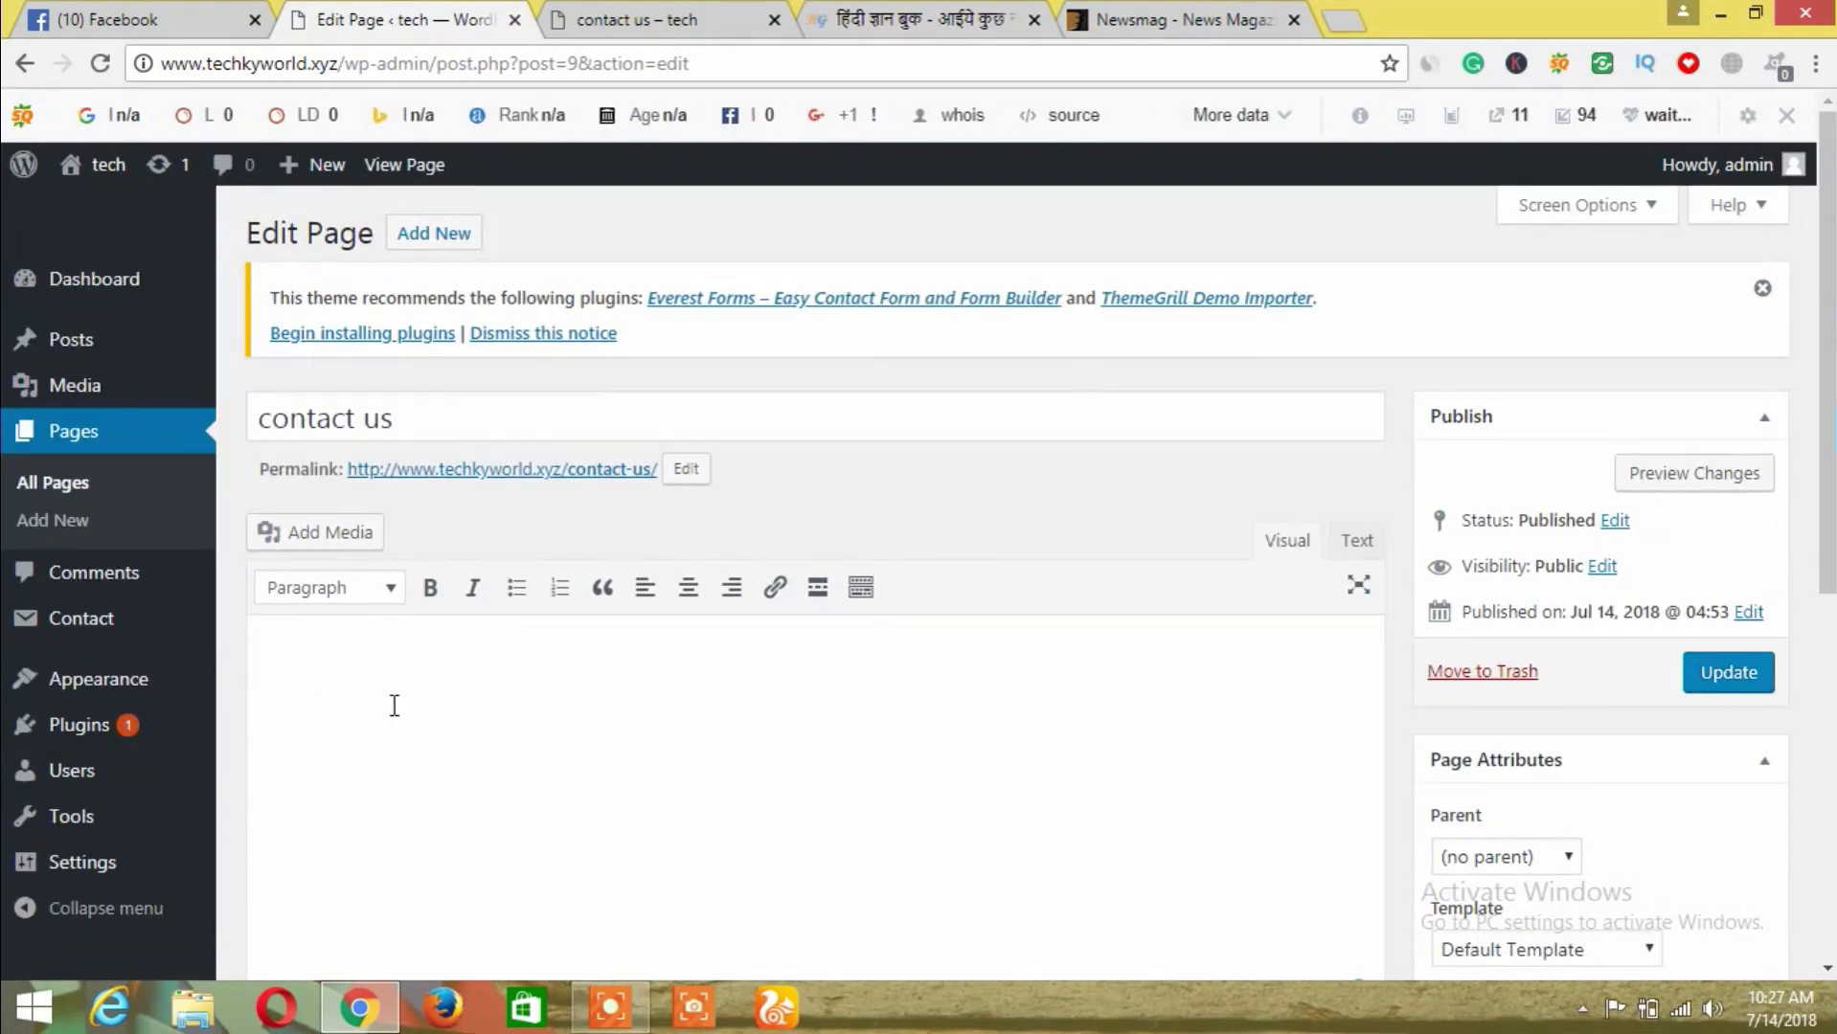
{"action": "left_click", "coordinate": [393, 705]}
{"action": "key", "text": "ctrl+v"}
{"action": "left_click", "coordinate": [1703, 688]}
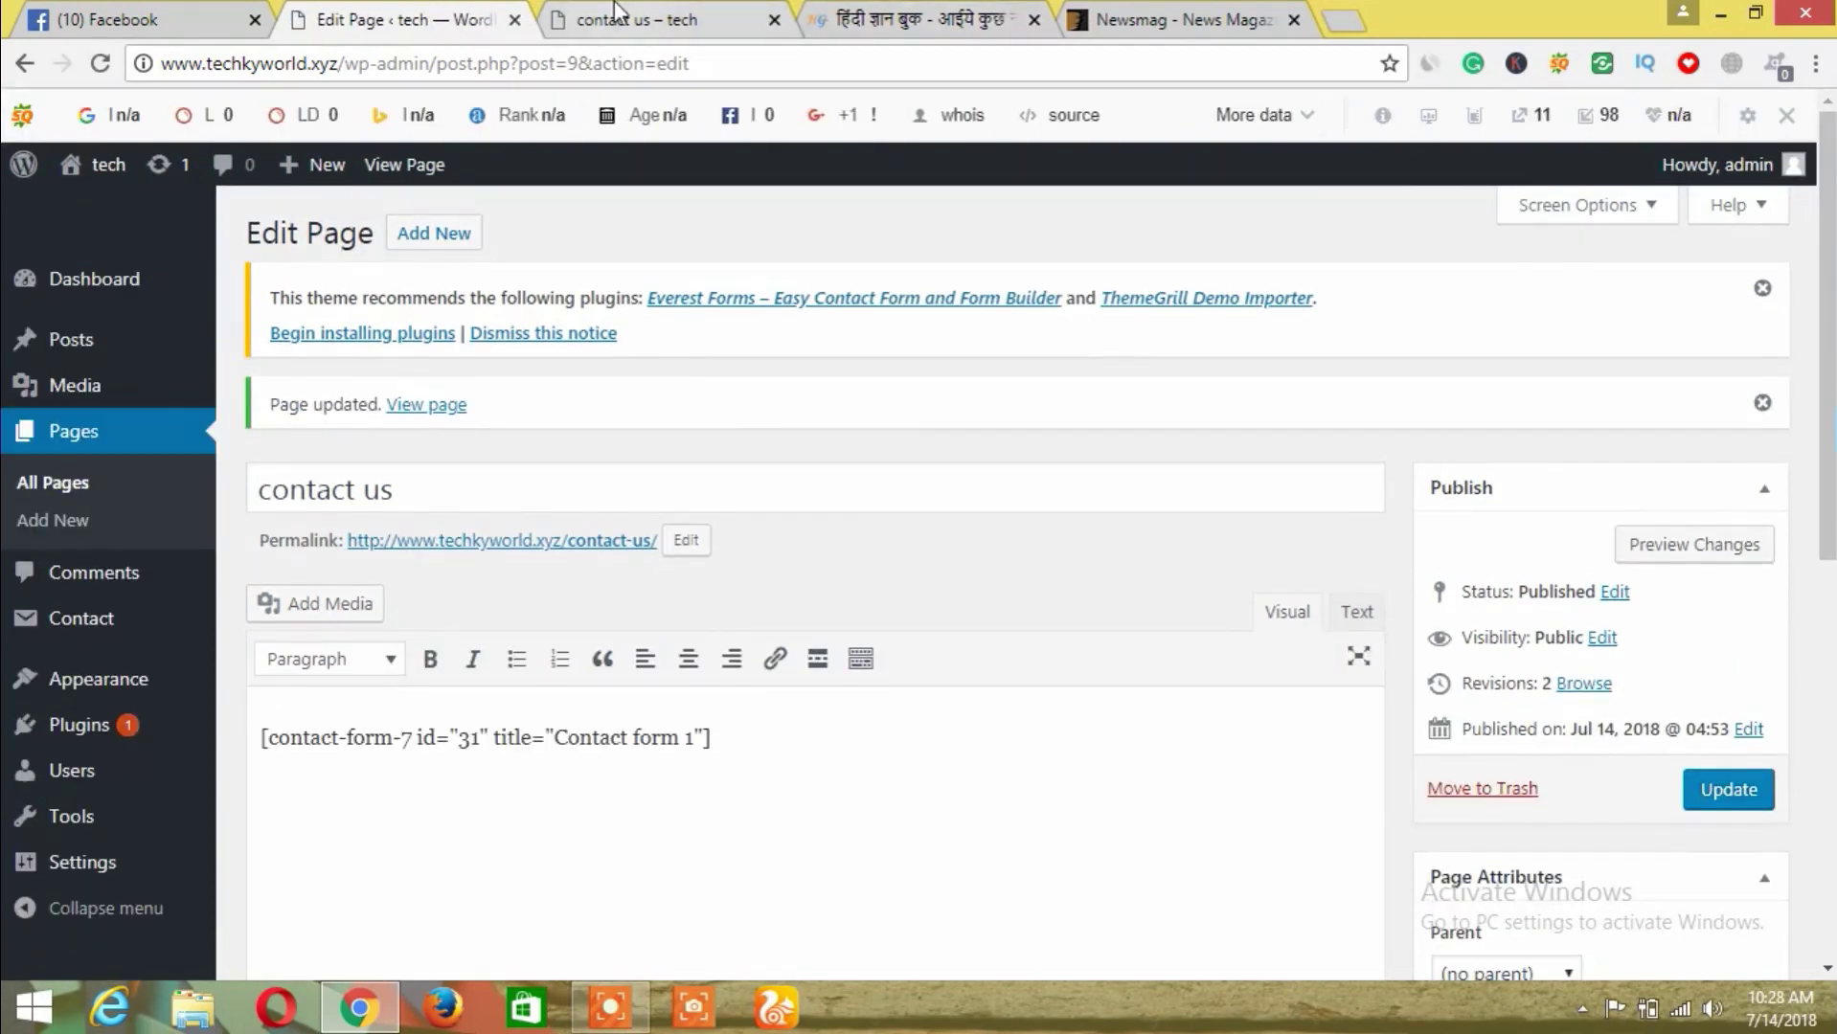
Reload the live contact us page and examine the contact form from its name field down to the Send button
{"action": "left_click", "coordinate": [623, 19]}
{"action": "left_click", "coordinate": [101, 63]}
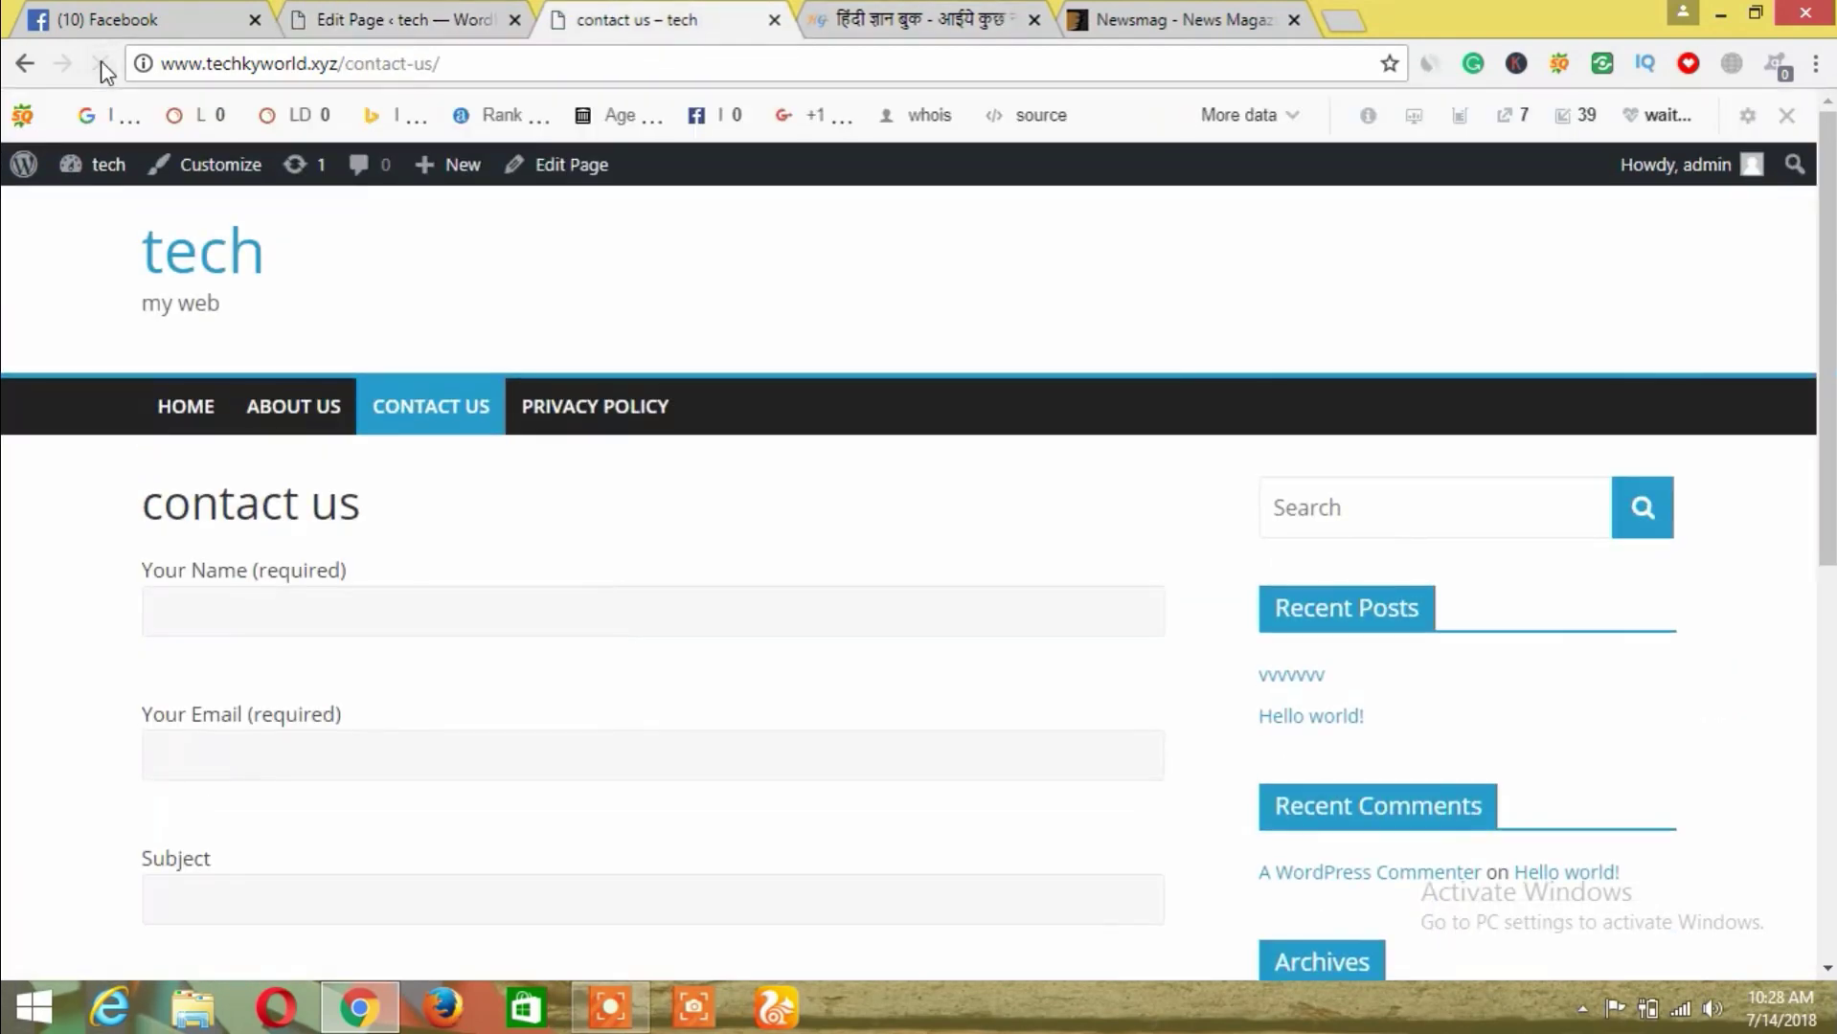
{"action": "key", "text": "Down"}
{"action": "key", "text": "Down"}
{"action": "key", "text": "Down"}
{"action": "key", "text": "Down"}
{"action": "key", "text": "Down"}
{"action": "key", "text": "Down"}
{"action": "key", "text": "Down"}
{"action": "key", "text": "Down"}
{"action": "key", "text": "Down"}
{"action": "key", "text": "Down"}
{"action": "key", "text": "Down"}
{"action": "key", "text": "Down"}
{"action": "key", "text": "Down"}
{"action": "key", "text": "Down"}
{"action": "key", "text": "Down"}
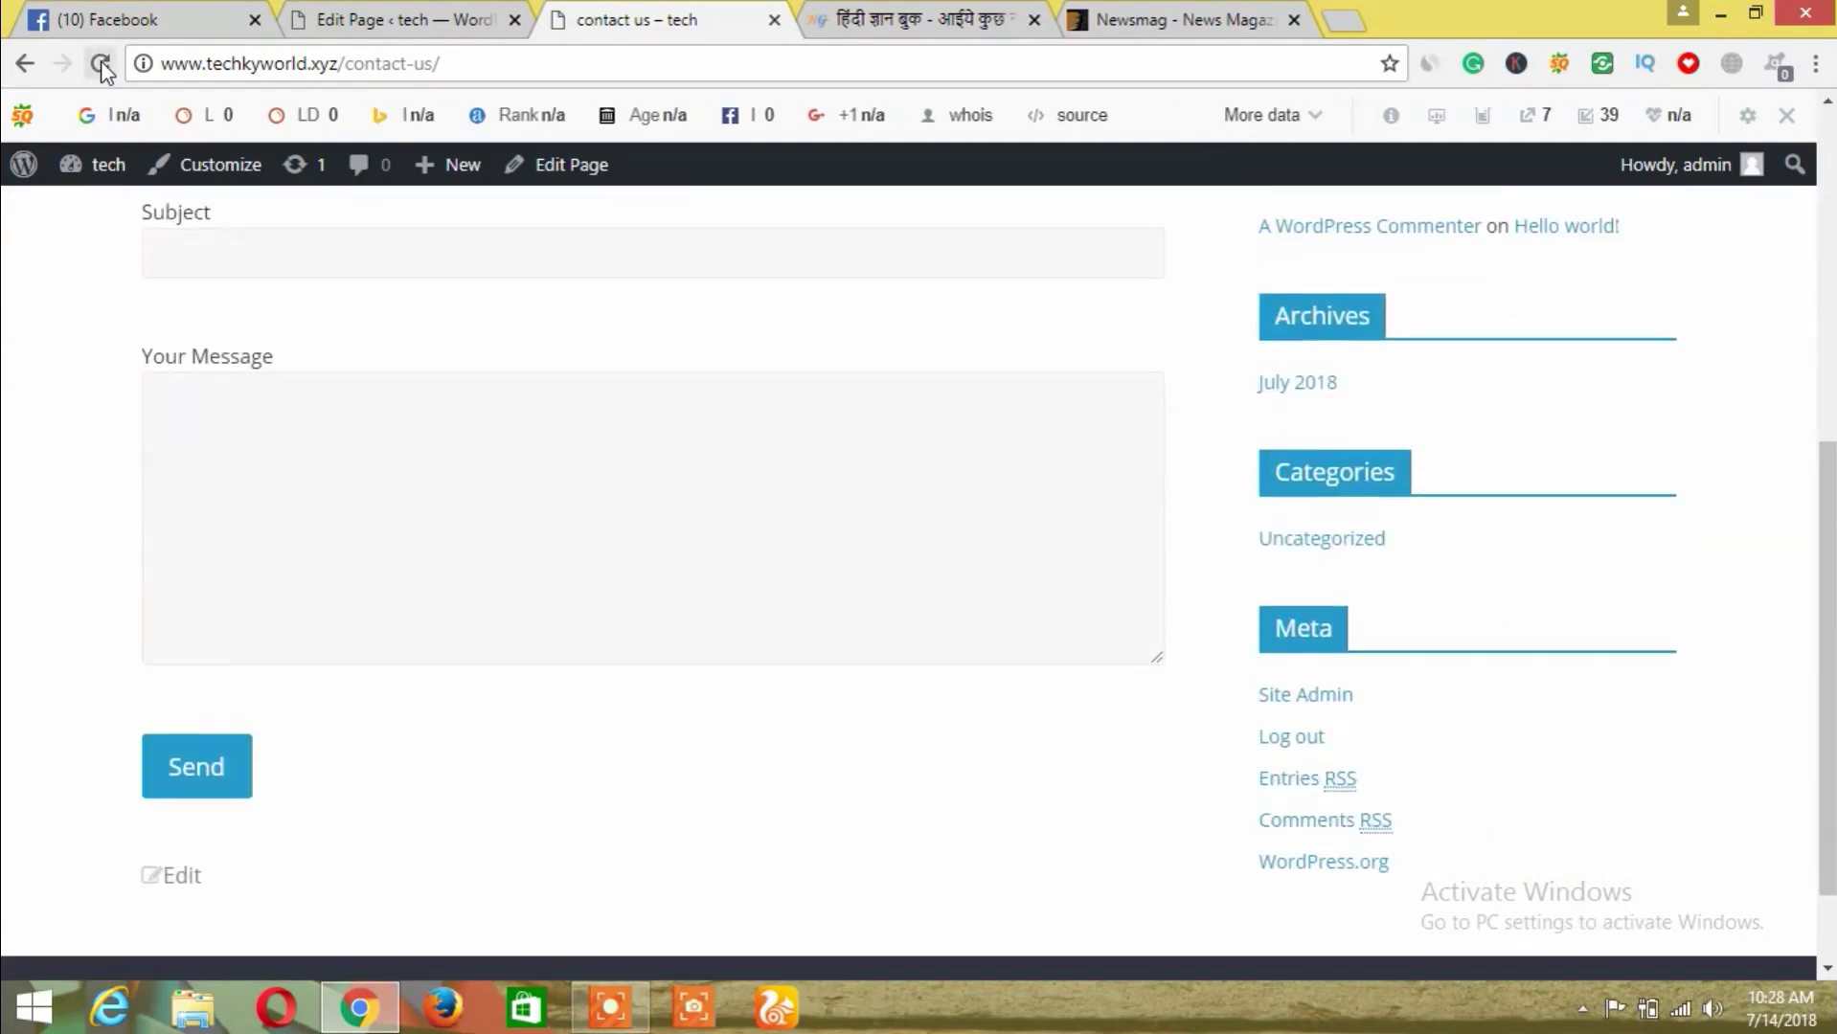
Review the live contact us page from the Send button back up to the site header
{"action": "key", "text": "Up"}
{"action": "key", "text": "Up"}
{"action": "key", "text": "Up"}
{"action": "key", "text": "Up"}
{"action": "key", "text": "Up"}
{"action": "key", "text": "Up"}
{"action": "key", "text": "Up"}
{"action": "key", "text": "Up"}
{"action": "key", "text": "Up"}
{"action": "key", "text": "Up"}
{"action": "key", "text": "Up"}
{"action": "key", "text": "Up"}
{"action": "key", "text": "Up"}
{"action": "key", "text": "Up"}
{"action": "key", "text": "Up"}
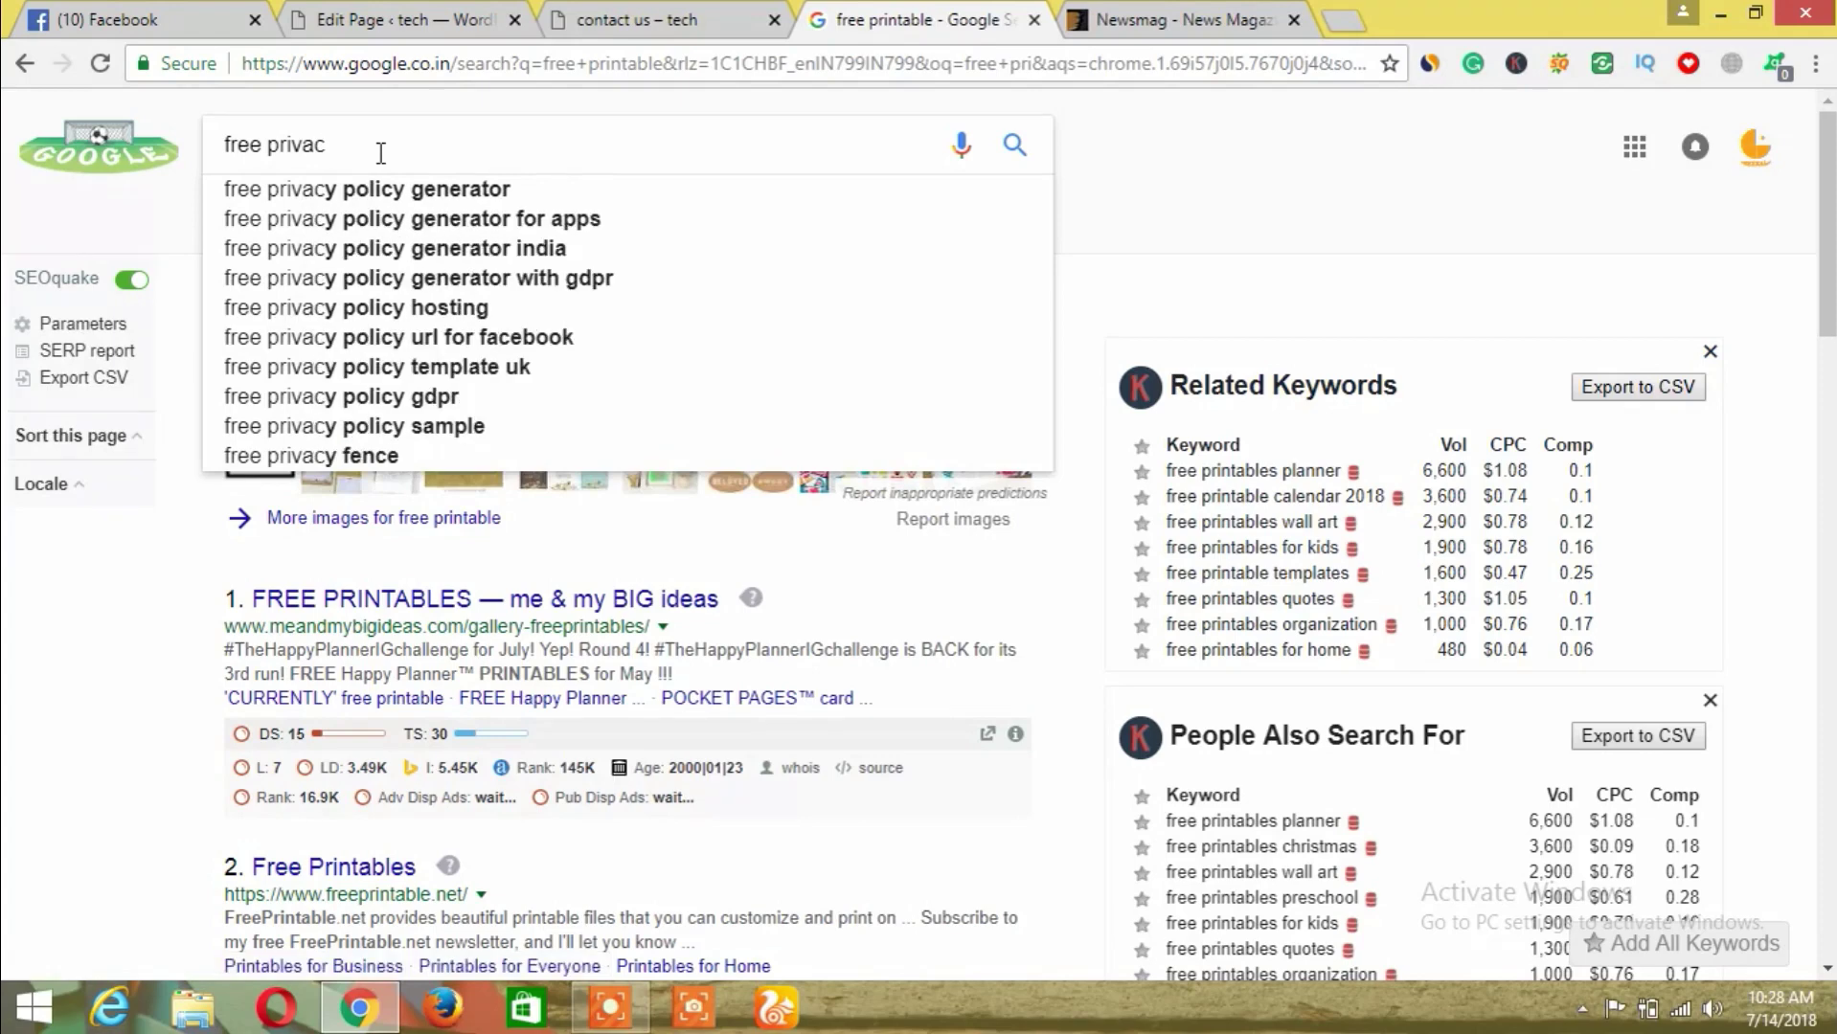
Search Google for "free privacy policy generator" and open the free privacy policy builder on PrivacyPolicies.com
{"action": "left_click", "coordinate": [396, 191]}
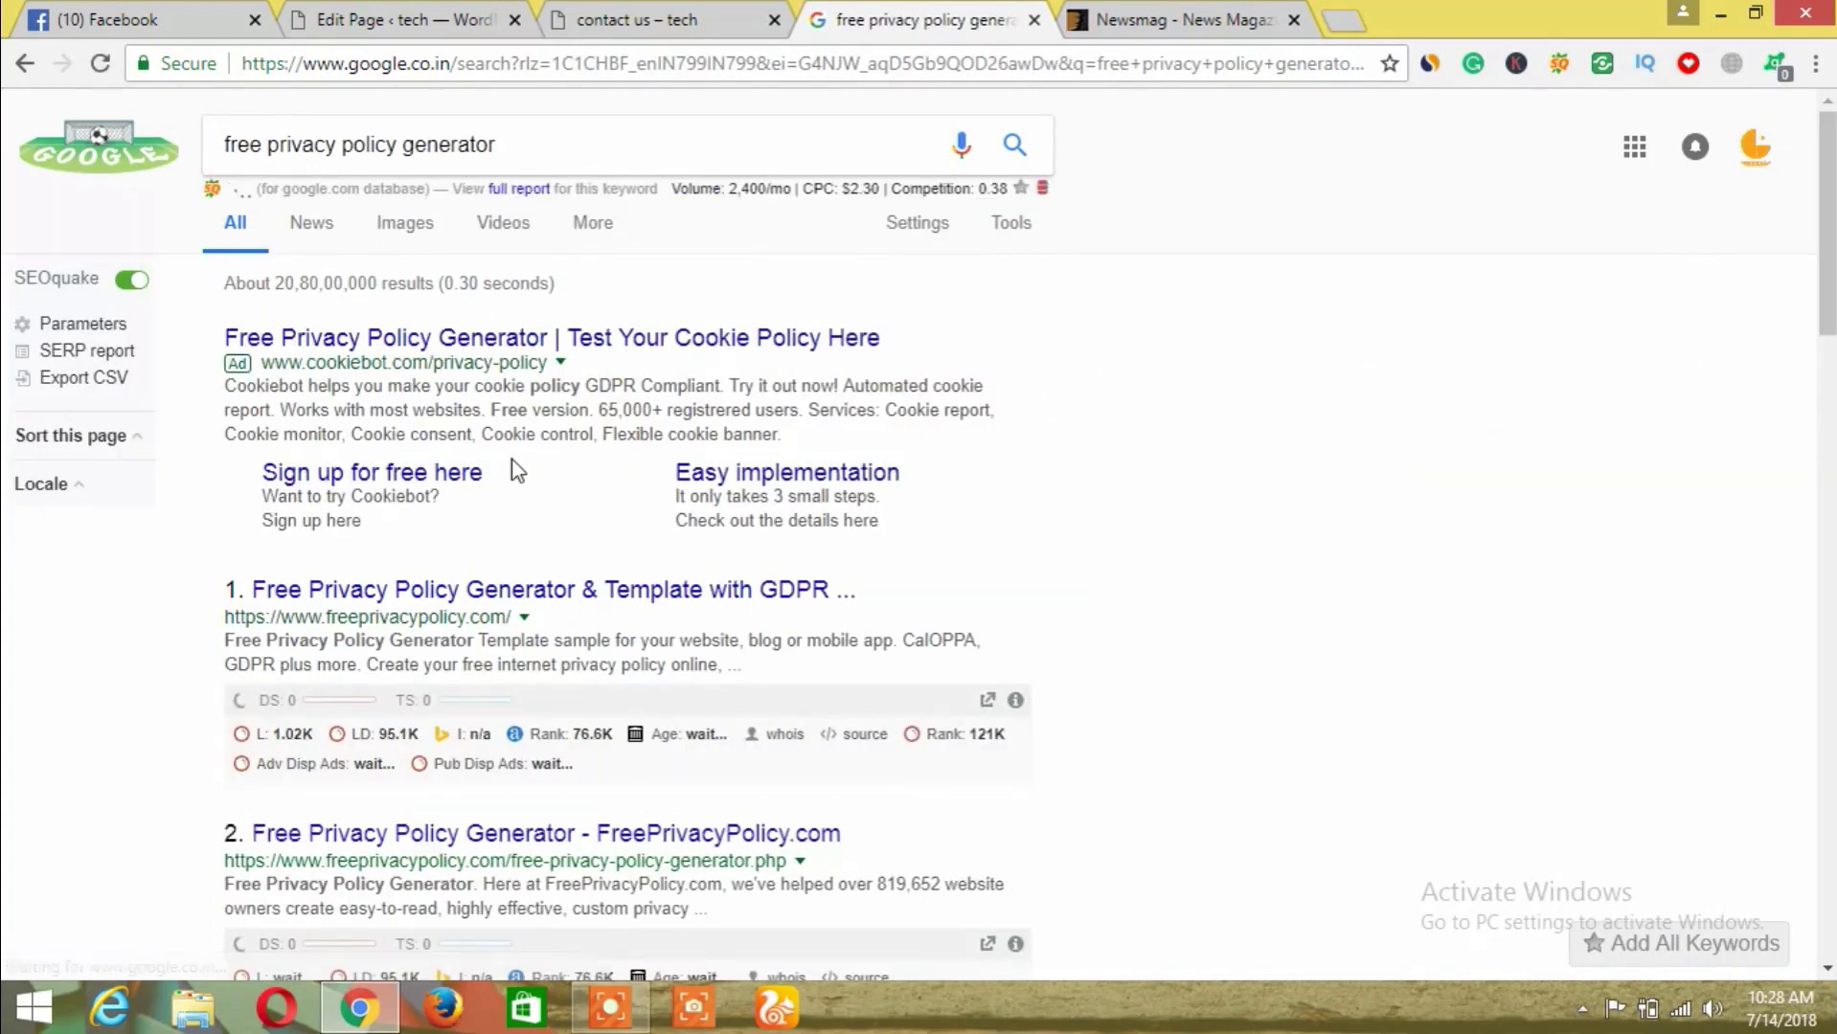
{"action": "scroll", "coordinate": [517, 472], "scroll_direction": "down", "scroll_amount": 10}
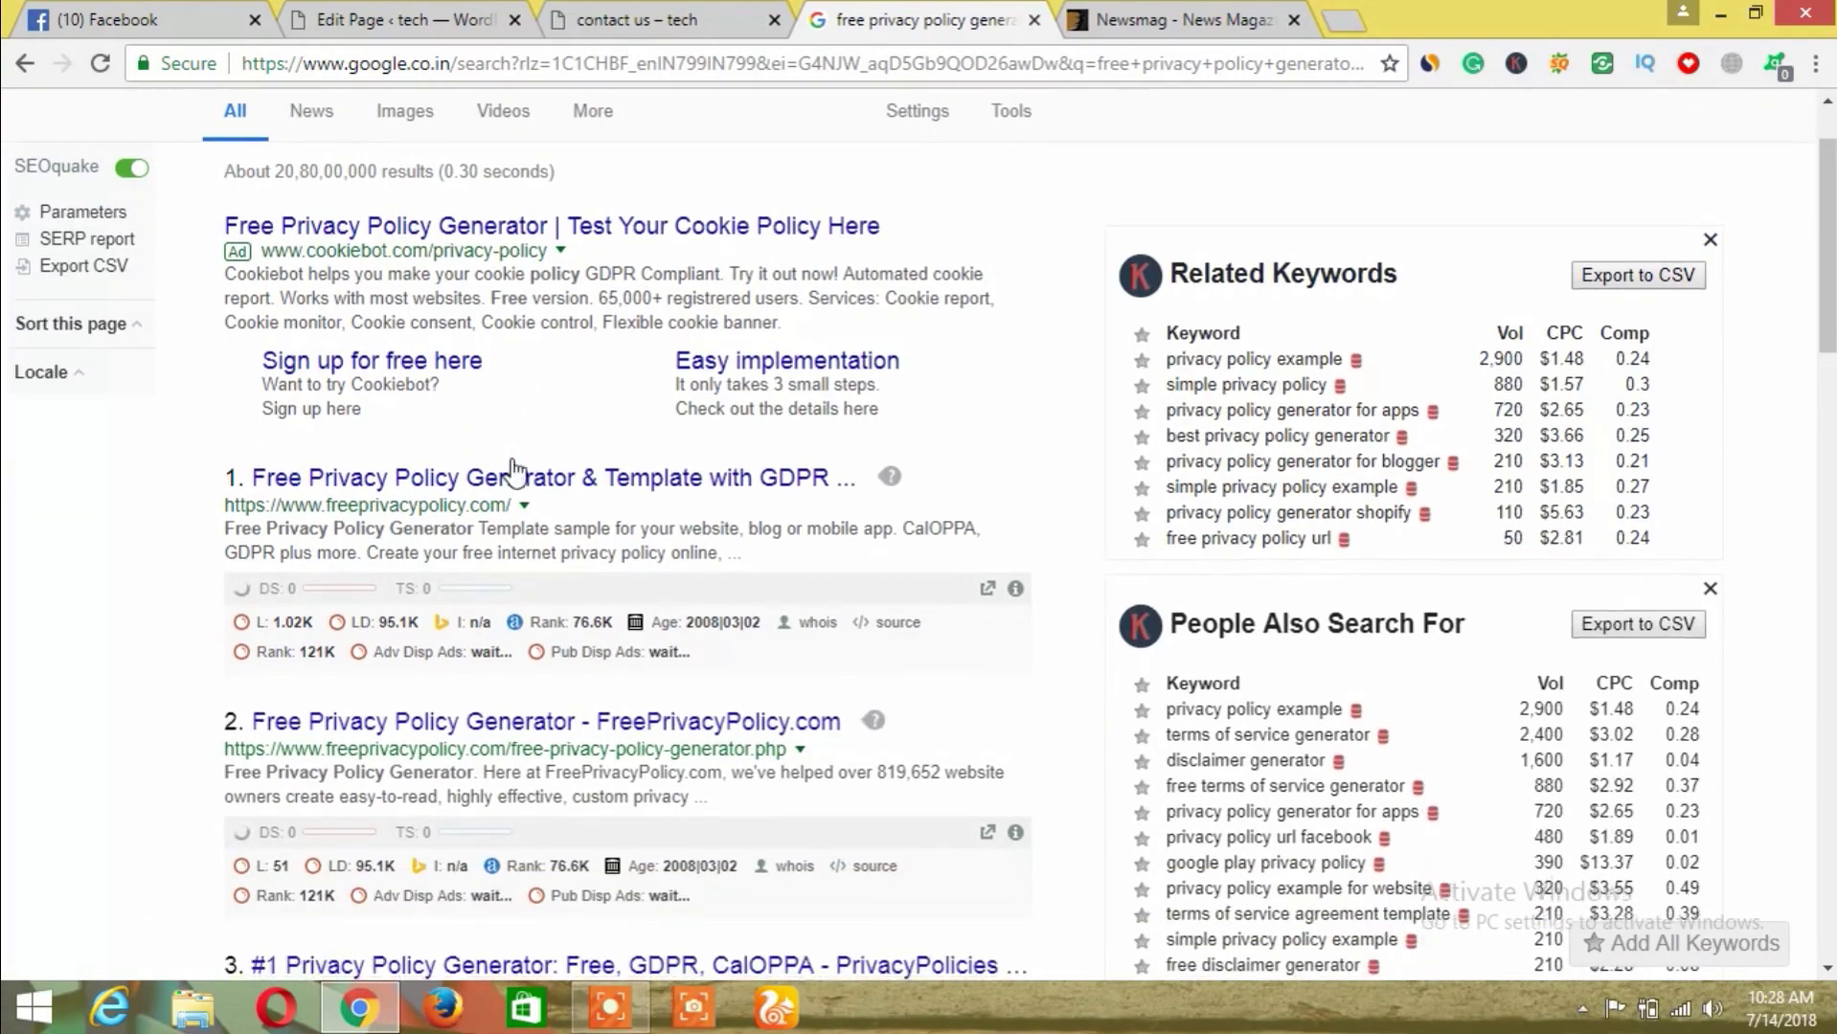
{"action": "left_click", "coordinate": [491, 165]}
{"action": "scroll", "coordinate": [490, 168], "scroll_direction": "down", "scroll_amount": 7}
{"action": "left_click", "coordinate": [487, 174]}
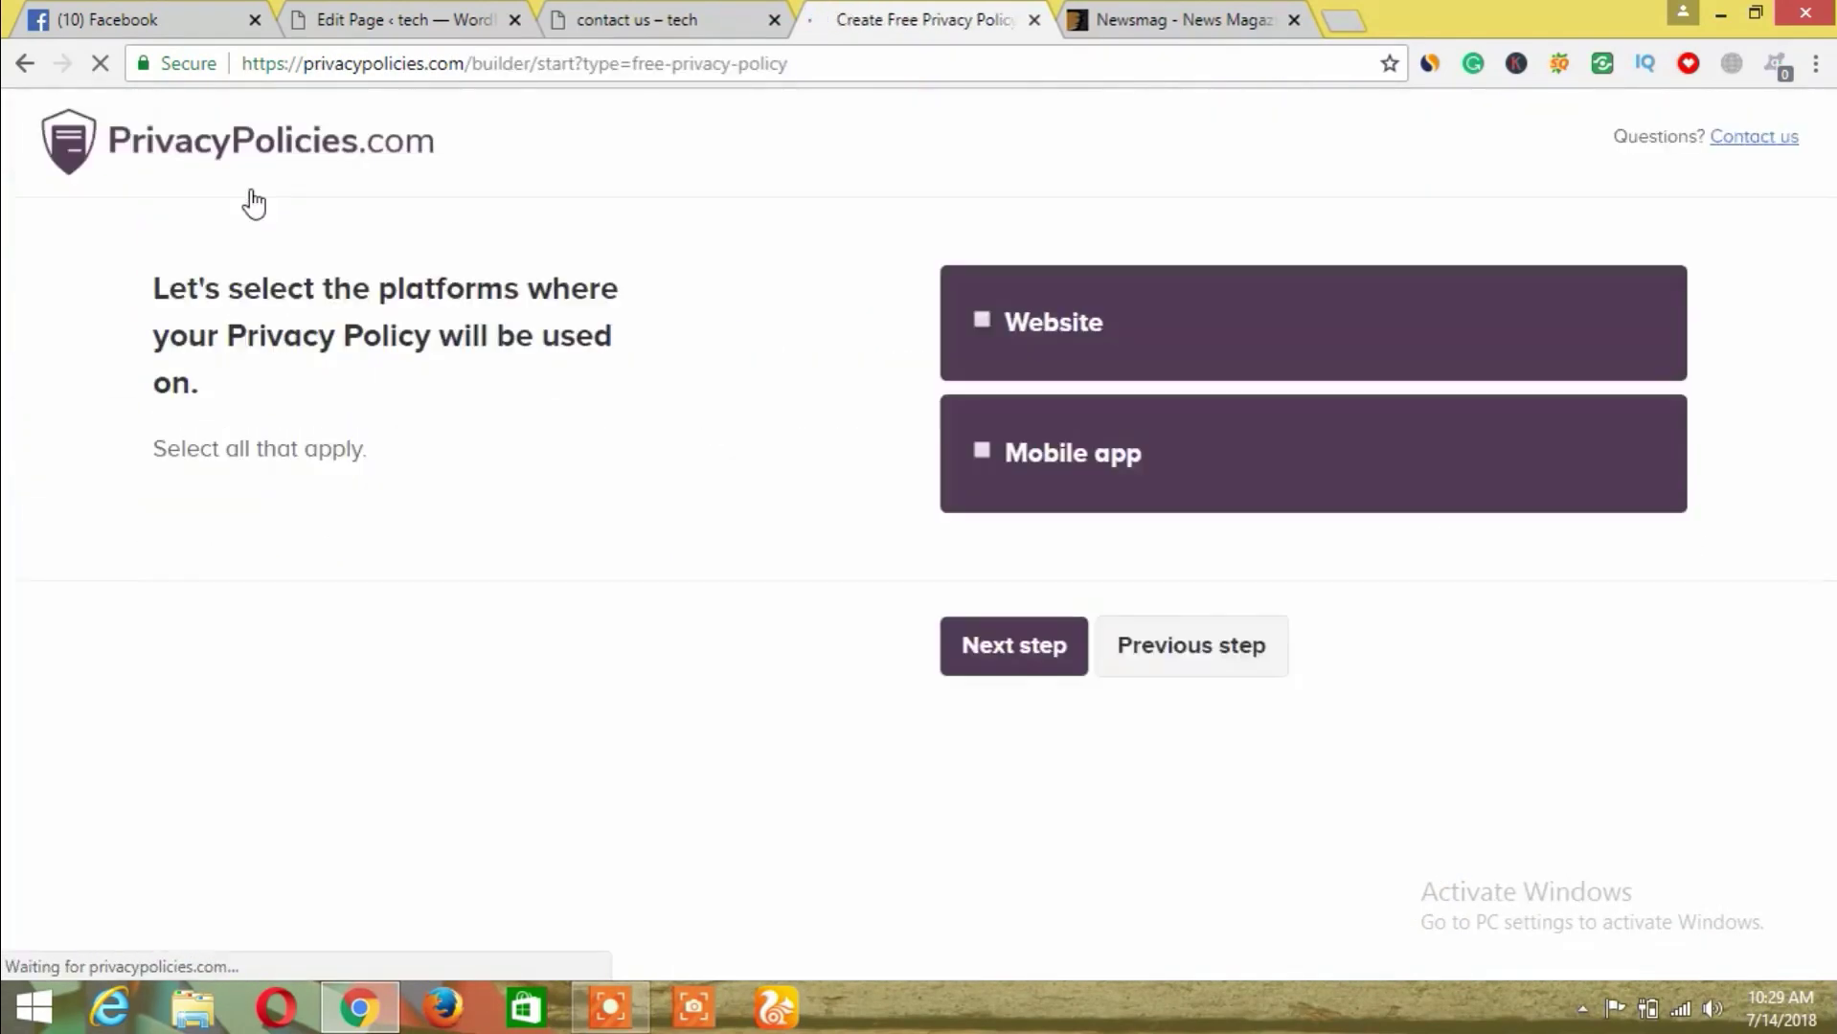
Choose the website platform and fill in the business information as an individual working from India, state Assam
{"action": "left_click", "coordinate": [1008, 726]}
{"action": "left_click", "coordinate": [1016, 651]}
{"action": "type", "text": "indi"}
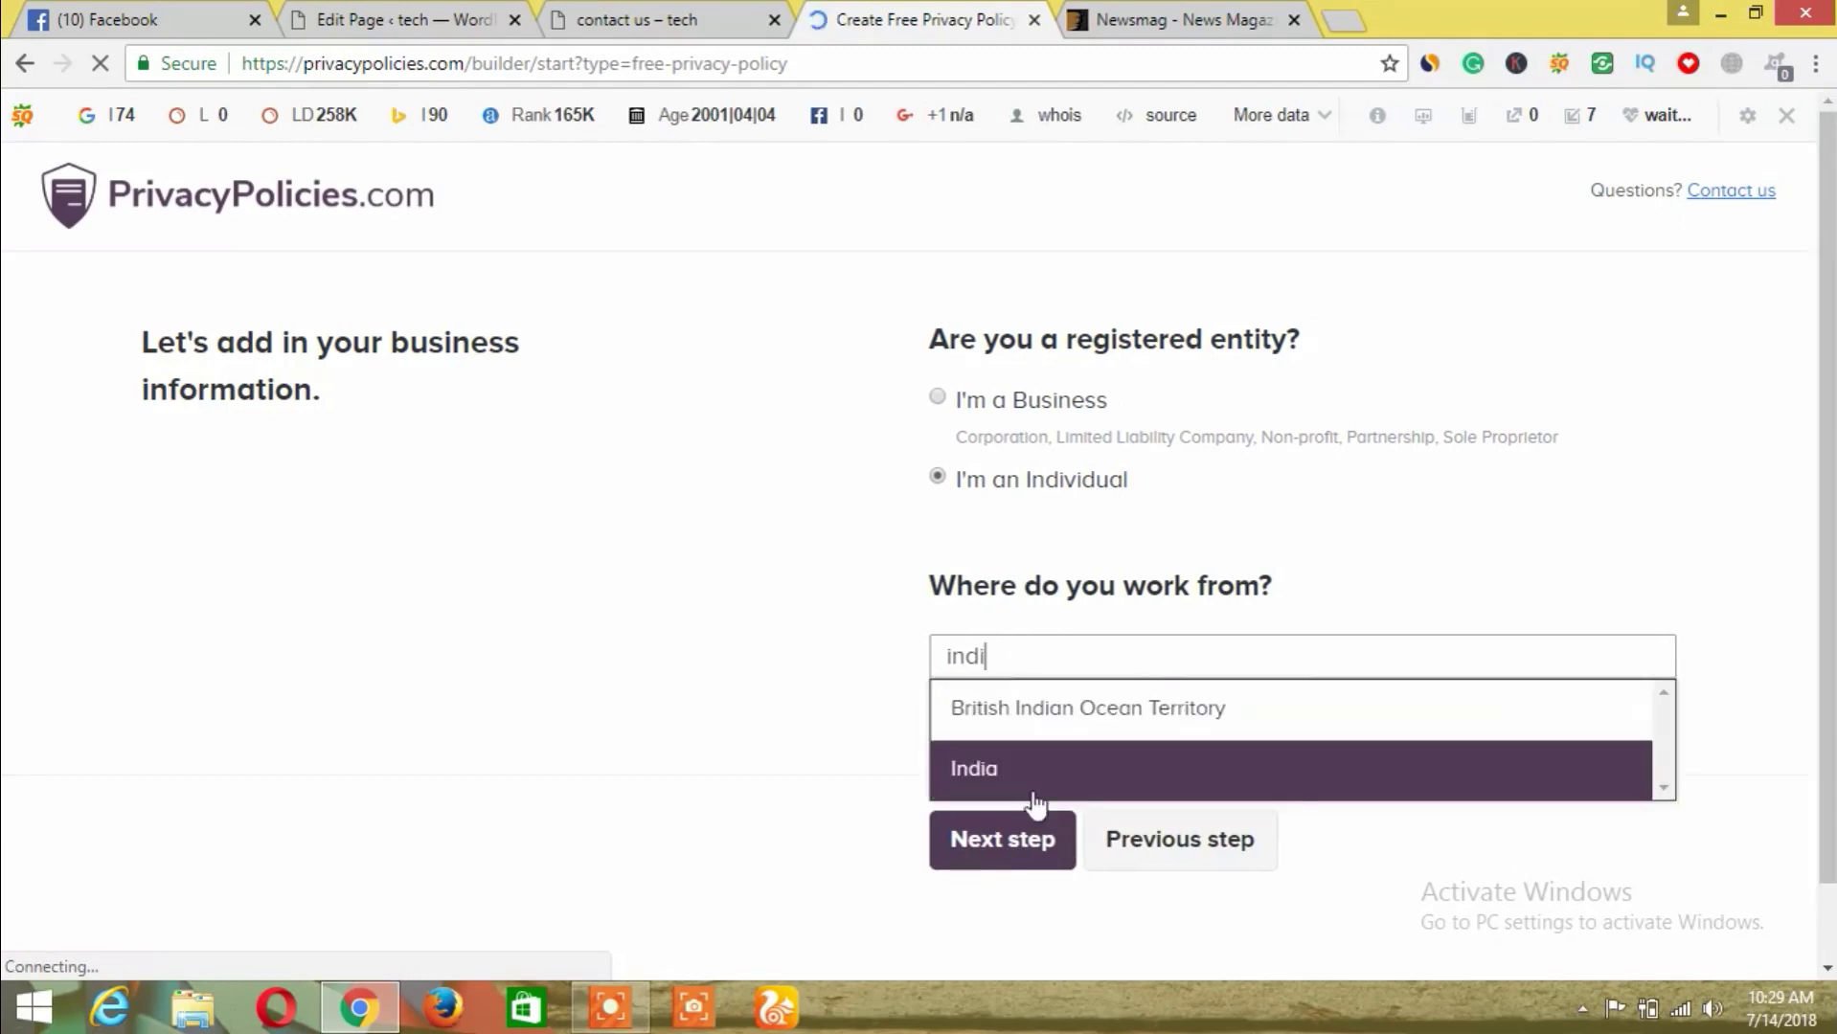
{"action": "key", "text": "Return"}
{"action": "scroll", "coordinate": [1831, 134], "scroll_direction": "down", "scroll_amount": 2}
{"action": "left_click", "coordinate": [1144, 710]}
{"action": "left_click", "coordinate": [967, 729]}
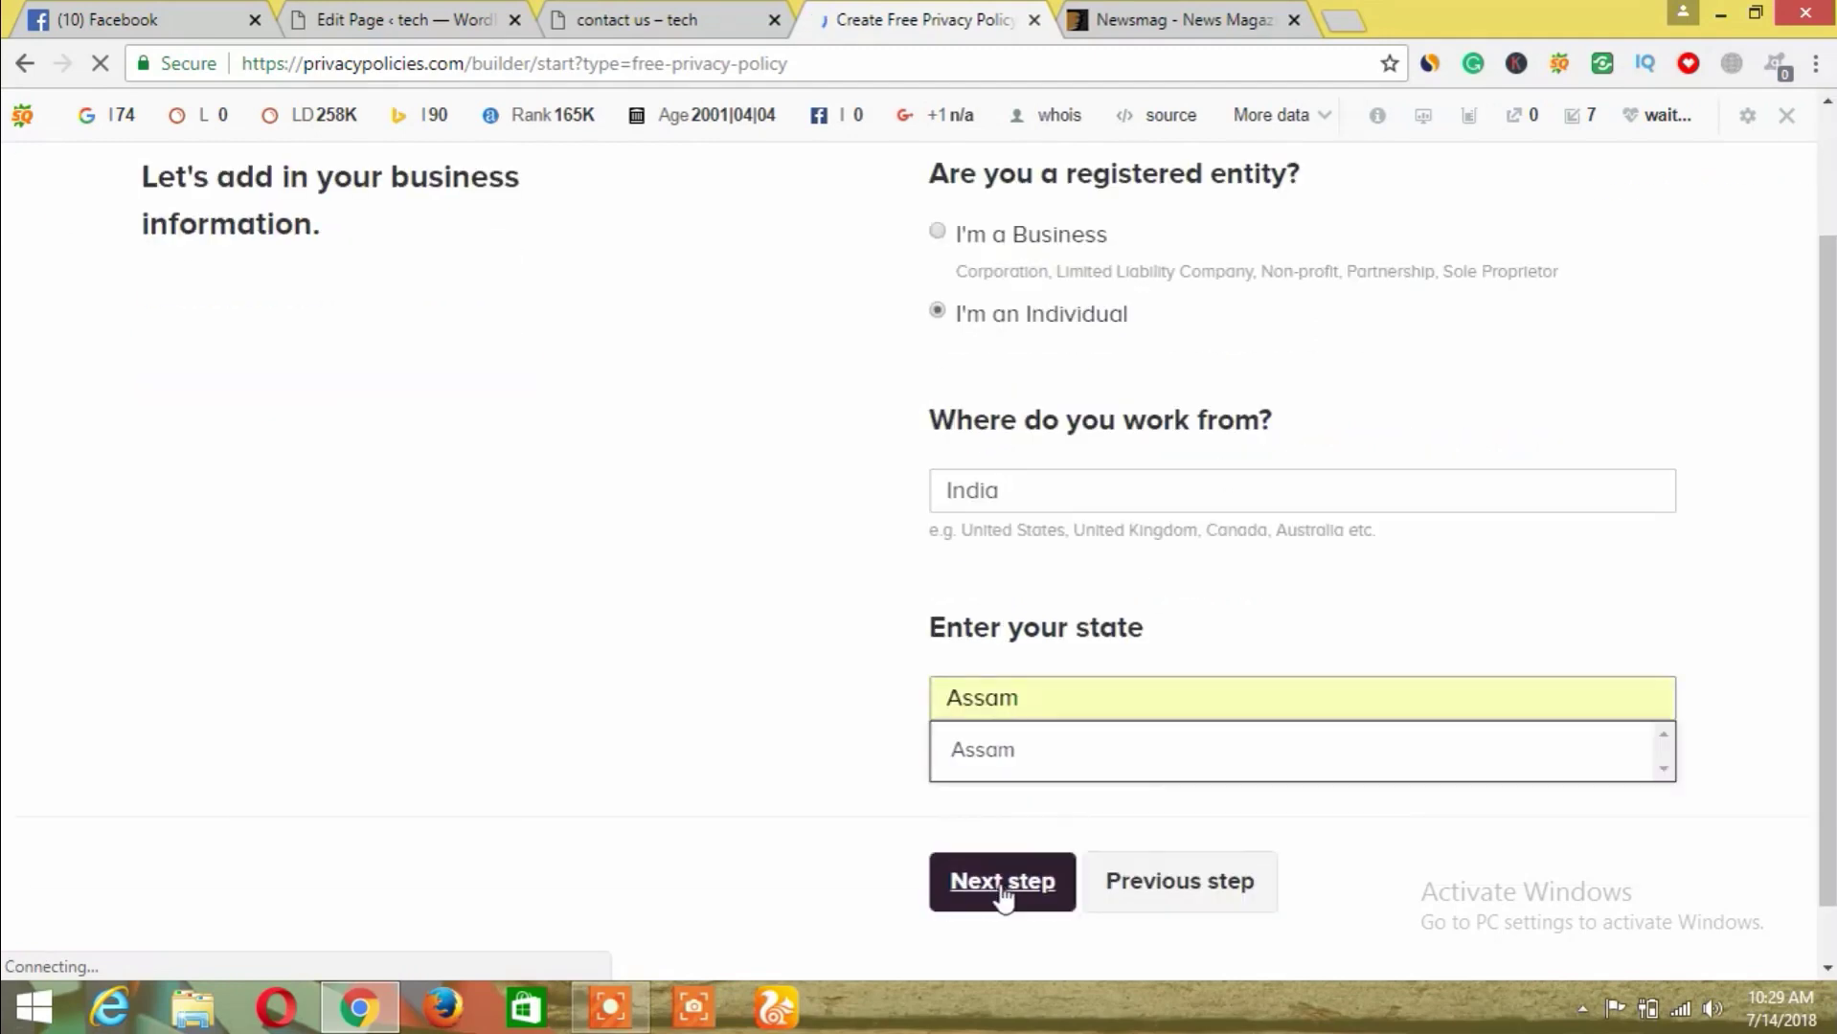
{"action": "left_click", "coordinate": [661, 19]}
{"action": "left_click", "coordinate": [342, 63]}
{"action": "left_click_drag", "start_coordinate": [356, 63], "coordinate": [172, 63]}
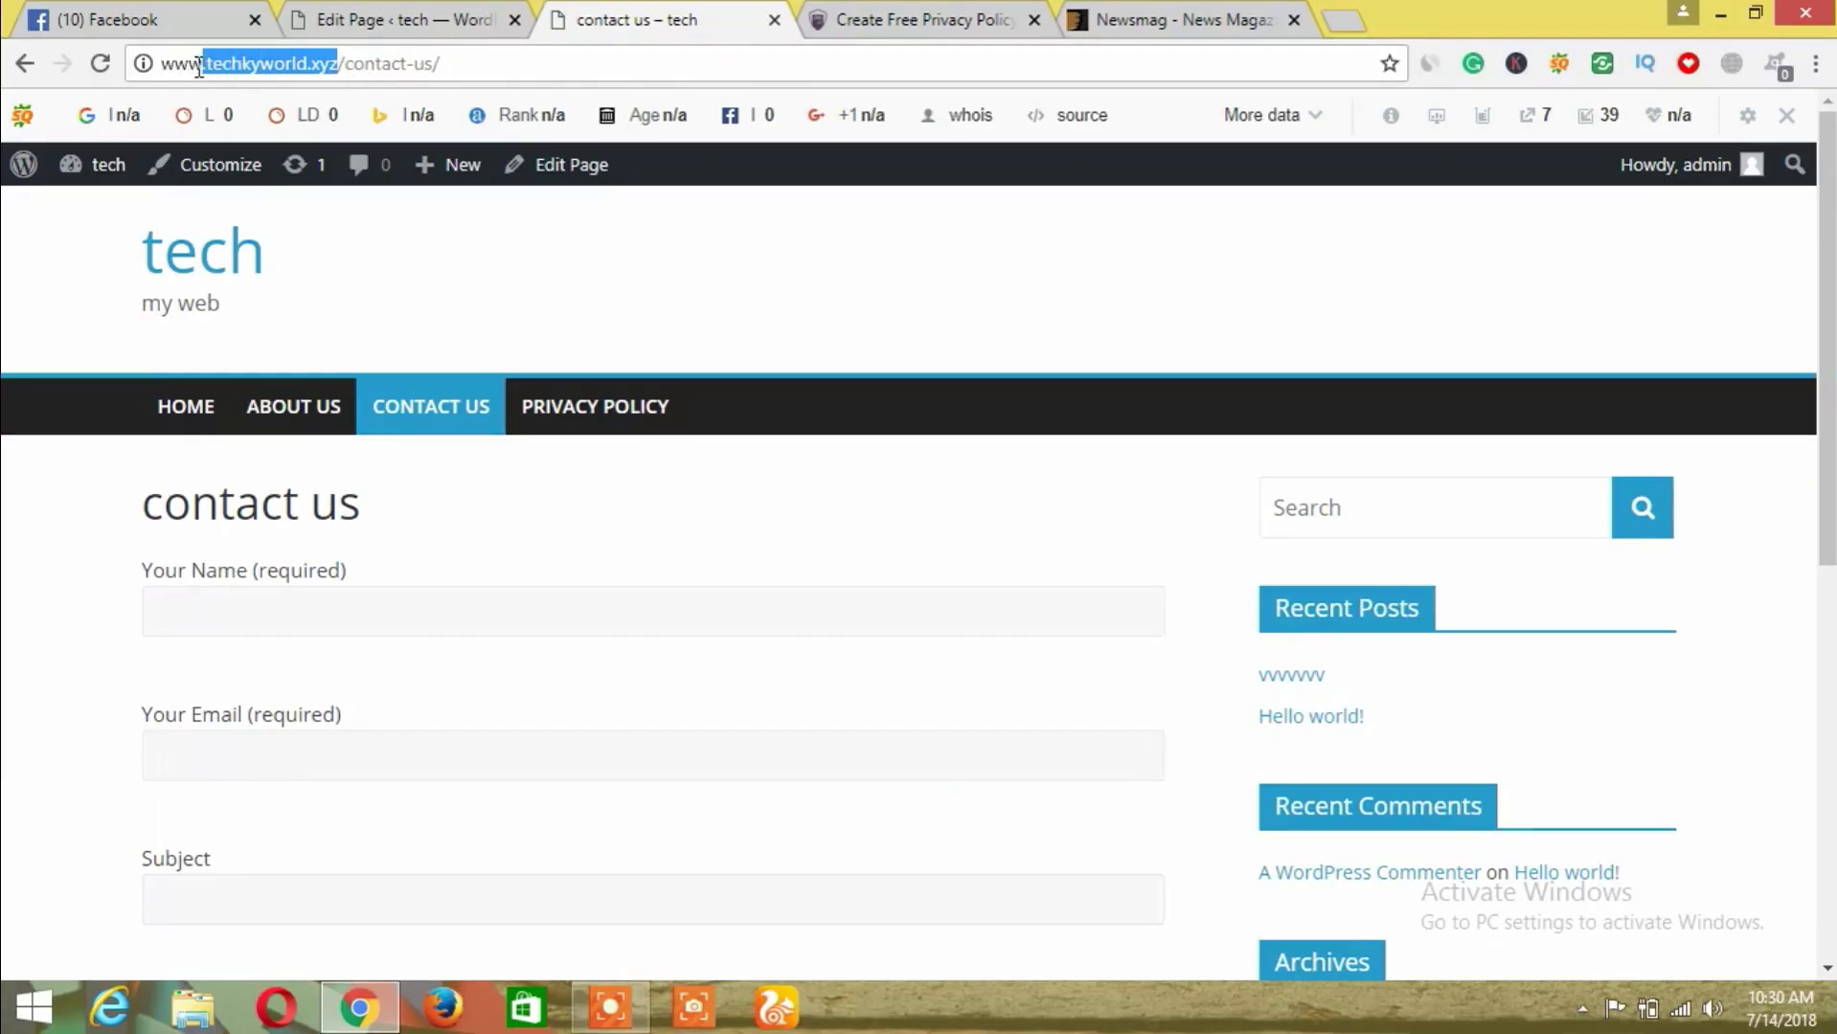
{"action": "left_click", "coordinate": [919, 19]}
{"action": "left_click", "coordinate": [1044, 412]}
{"action": "type", "text": "http://www.techkyworld.xyz"}
{"action": "left_click", "coordinate": [1036, 613]}
{"action": "type", "text": "tec"}
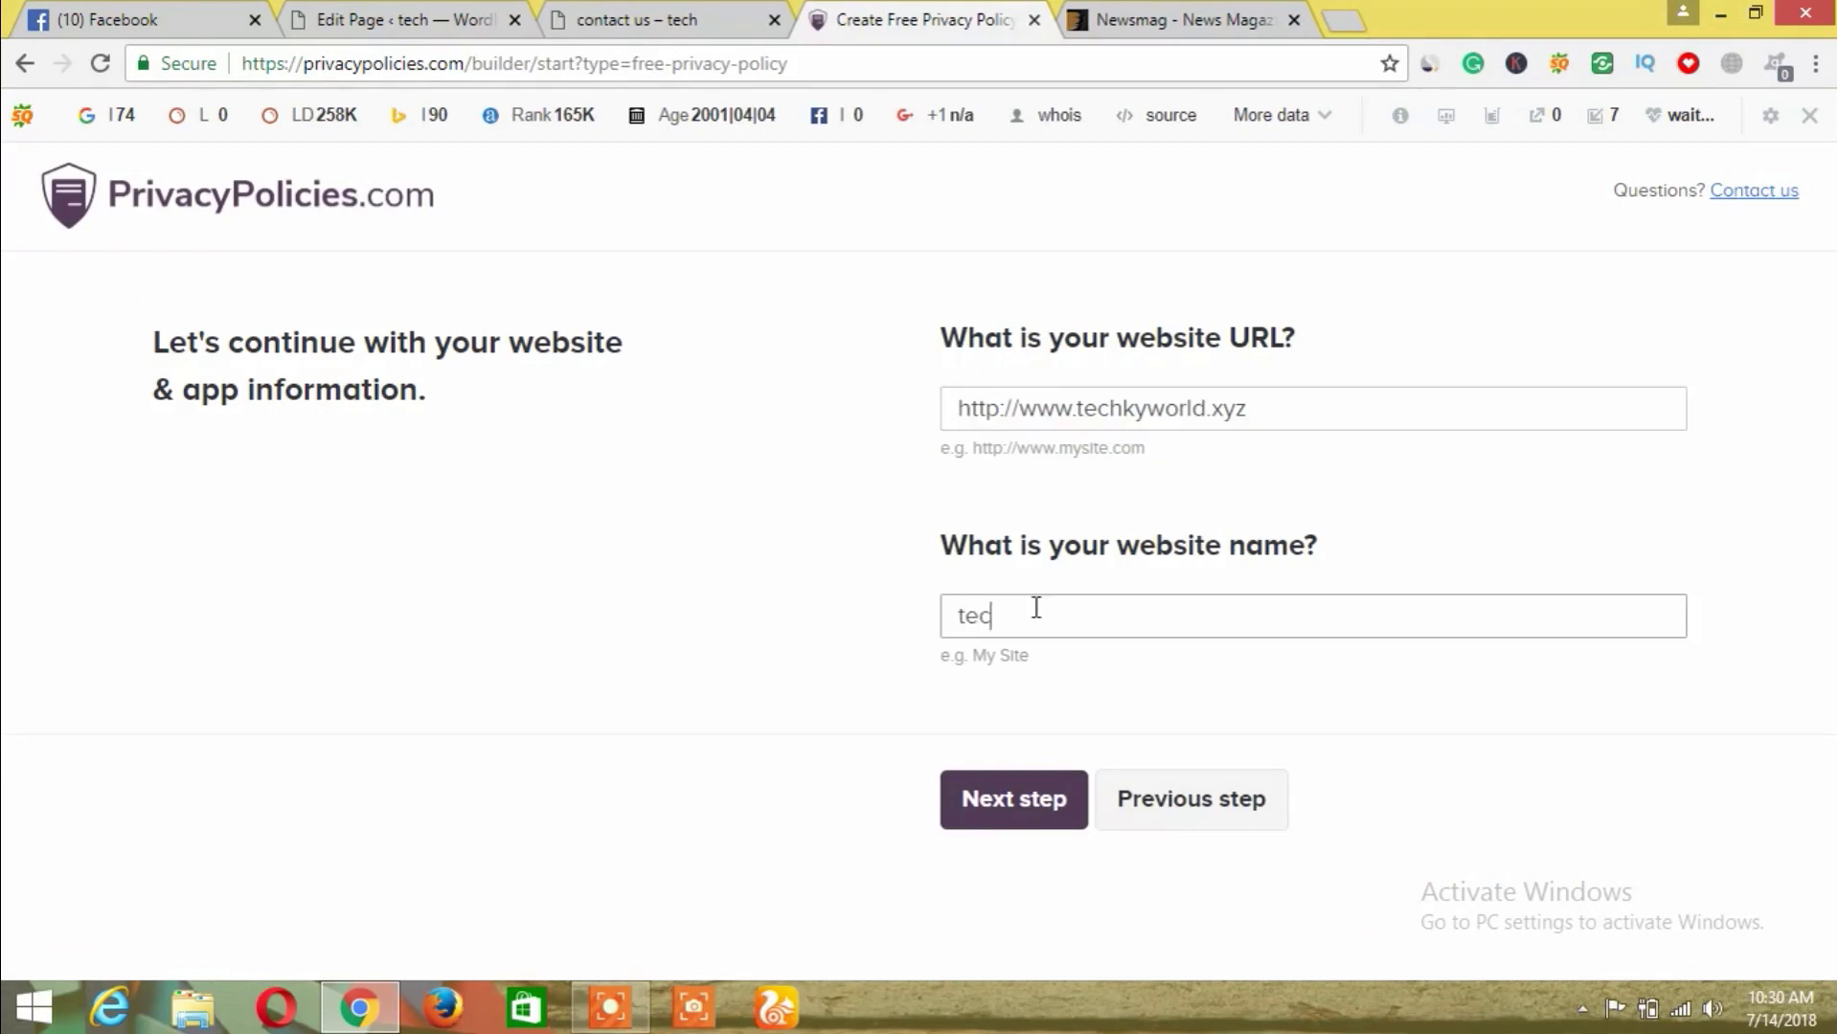
{"action": "left_click", "coordinate": [1019, 809]}
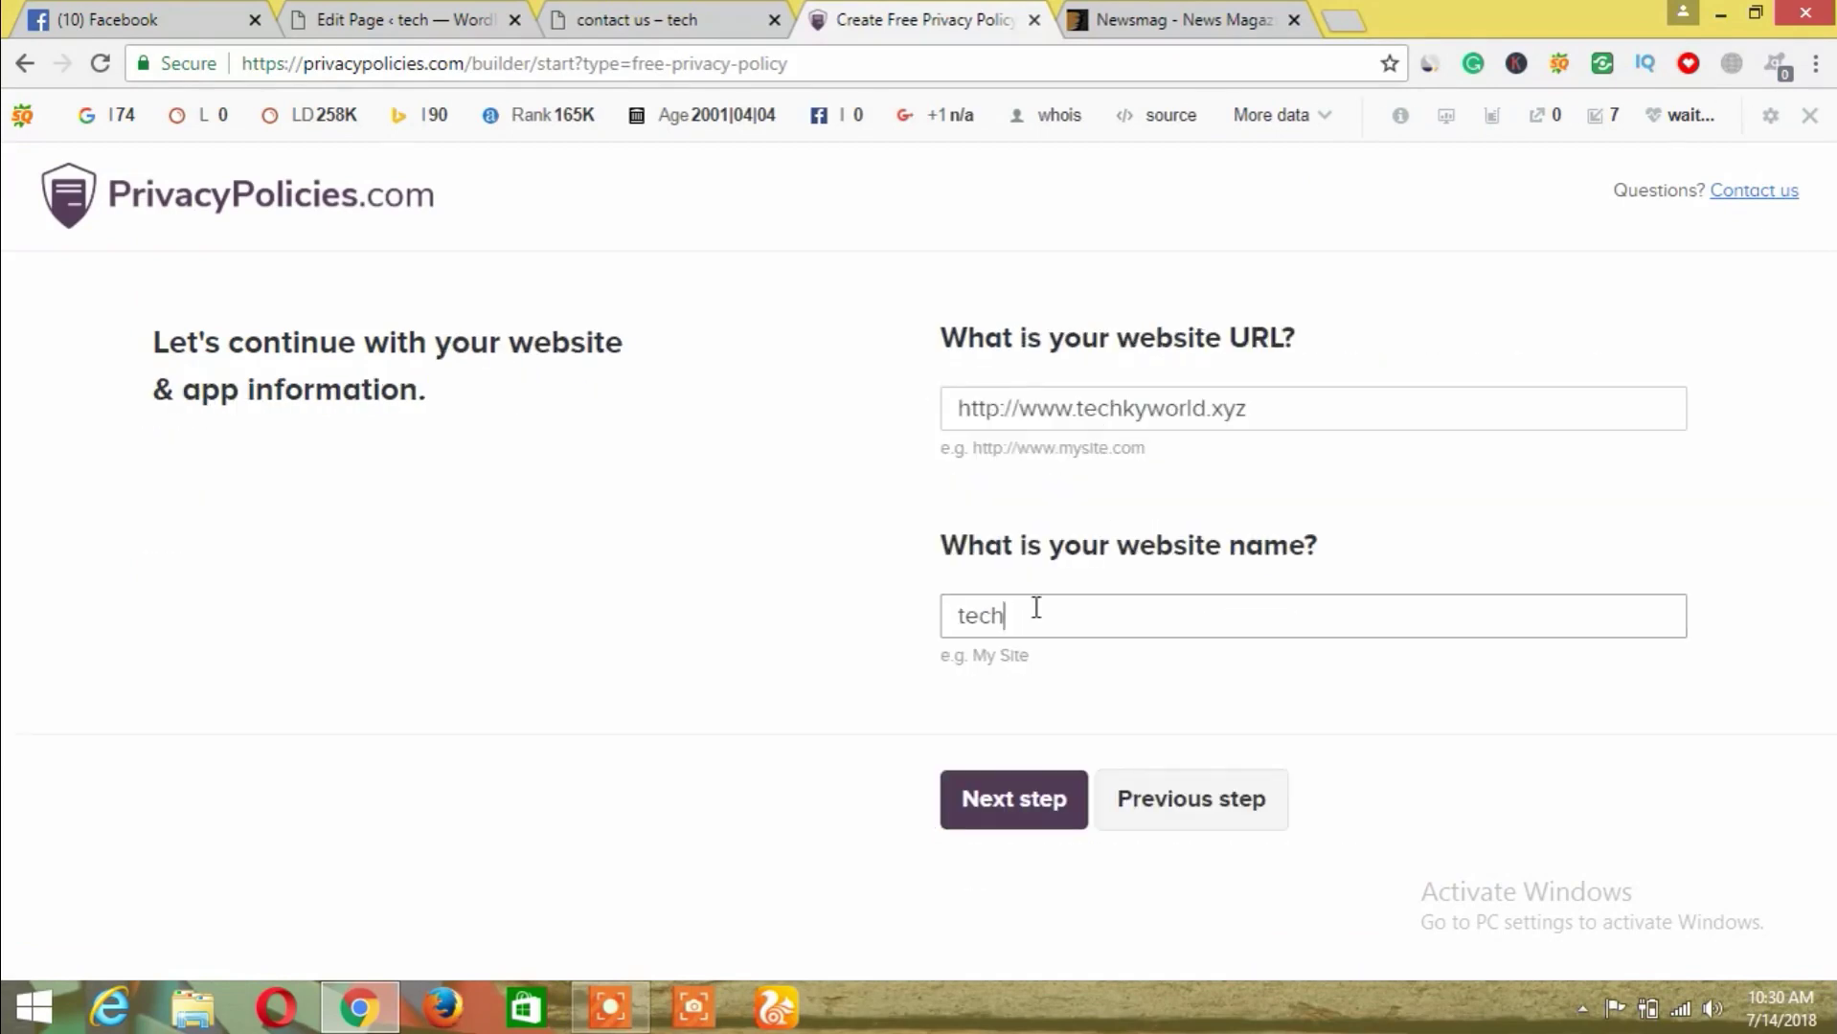
{"action": "type", "text": "h blog"}
{"action": "left_click", "coordinate": [1020, 810]}
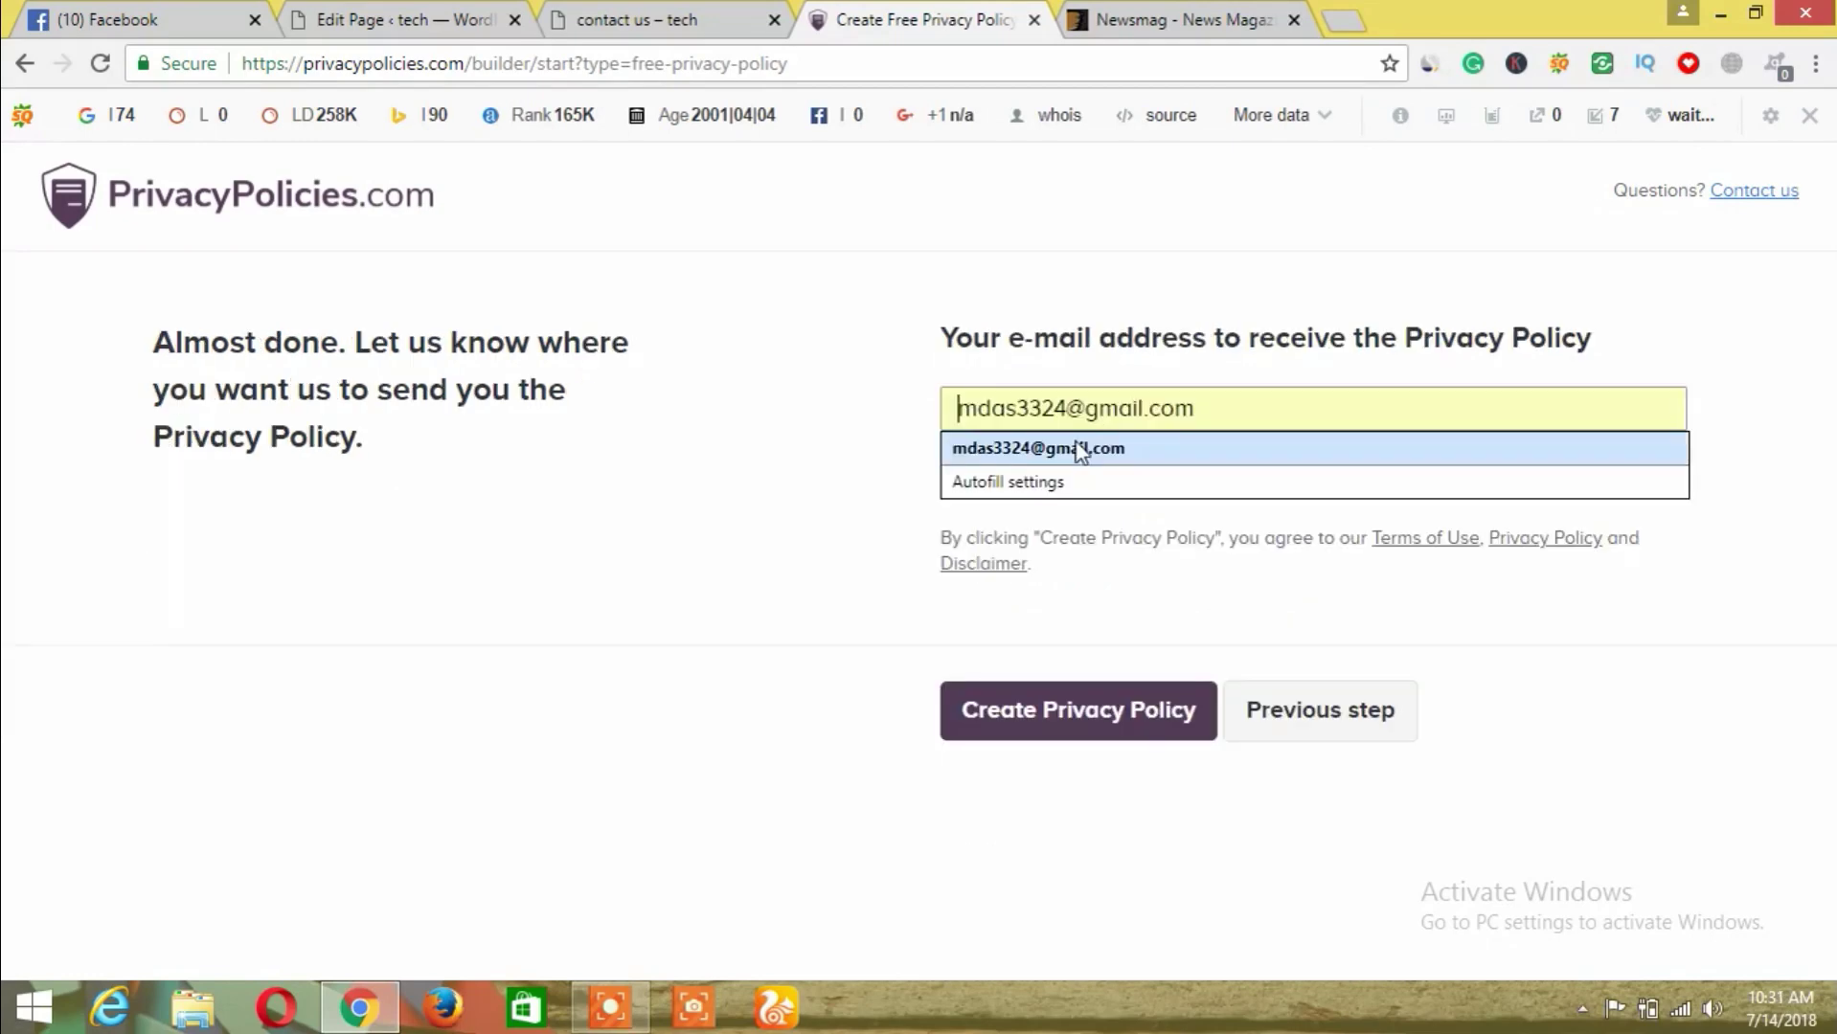
Fill in the e-mail address that receives the policy and create the privacy policy
{"action": "left_click", "coordinate": [1078, 443]}
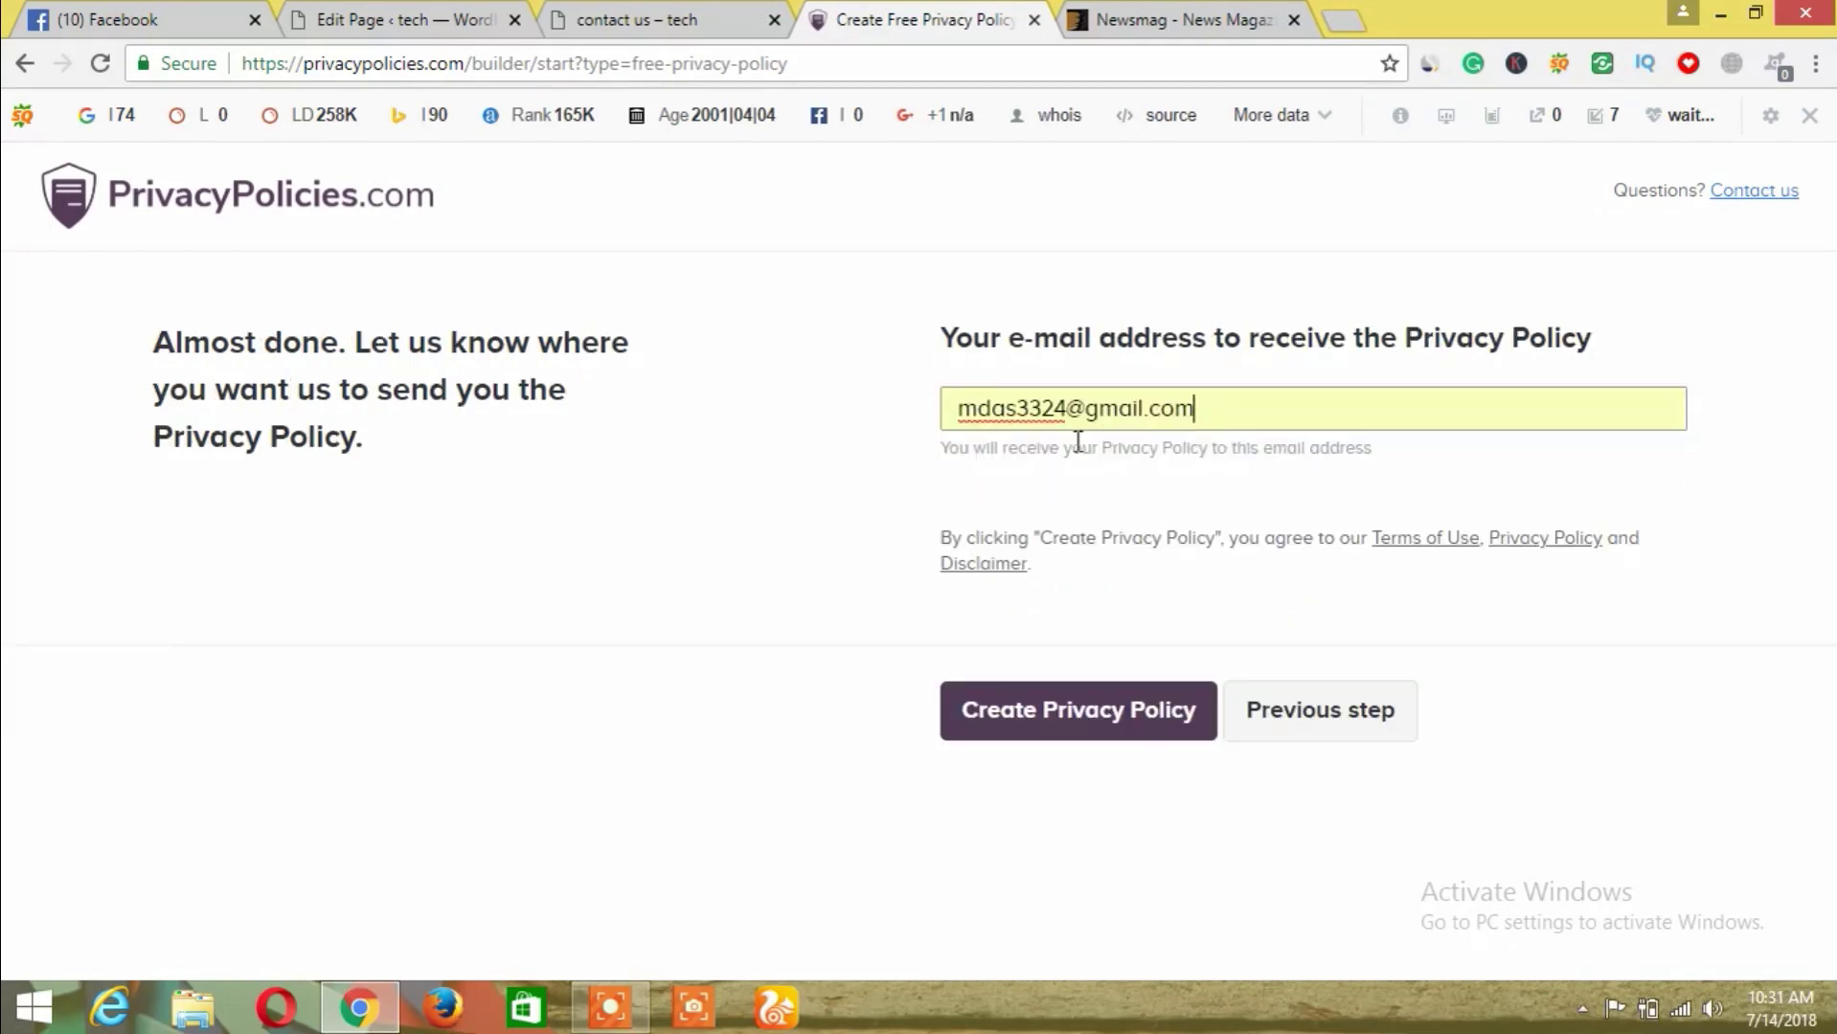
{"action": "left_click", "coordinate": [1041, 708]}
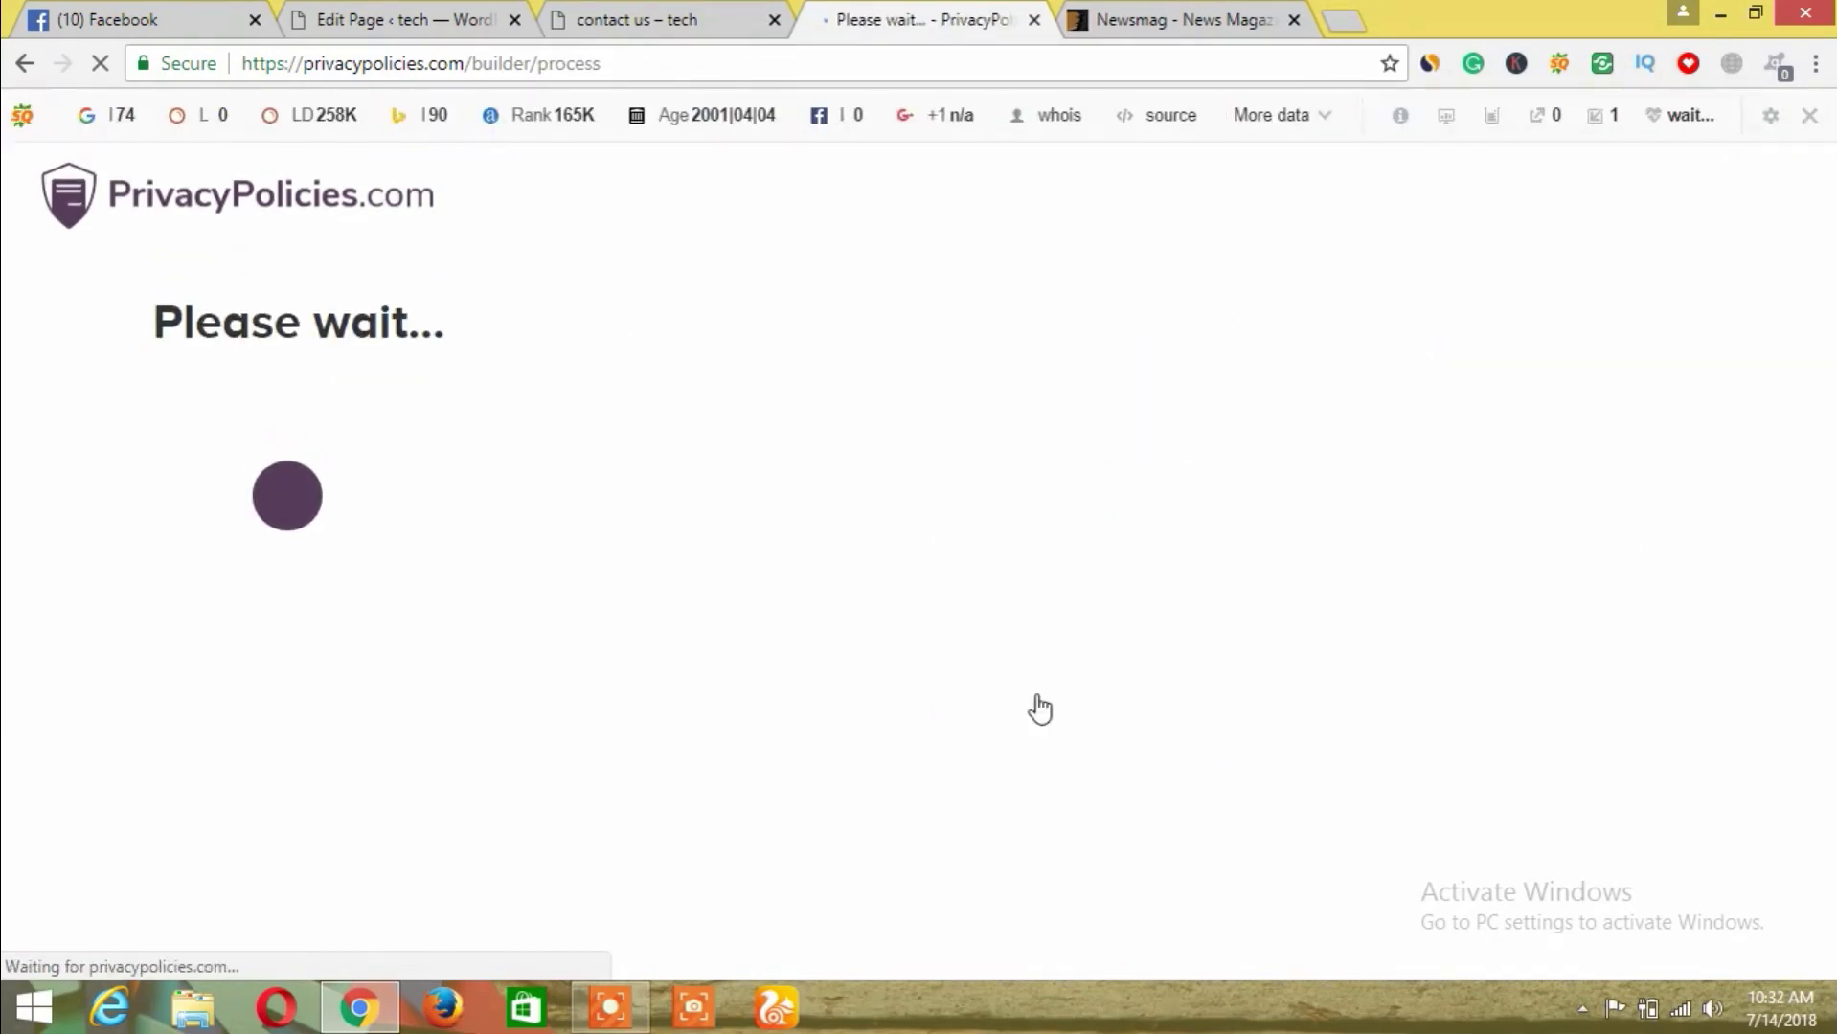
Paste the generated policy HTML into the WordPress "Privacy Policy" page in Text mode and update the page
{"action": "left_click", "coordinate": [402, 19]}
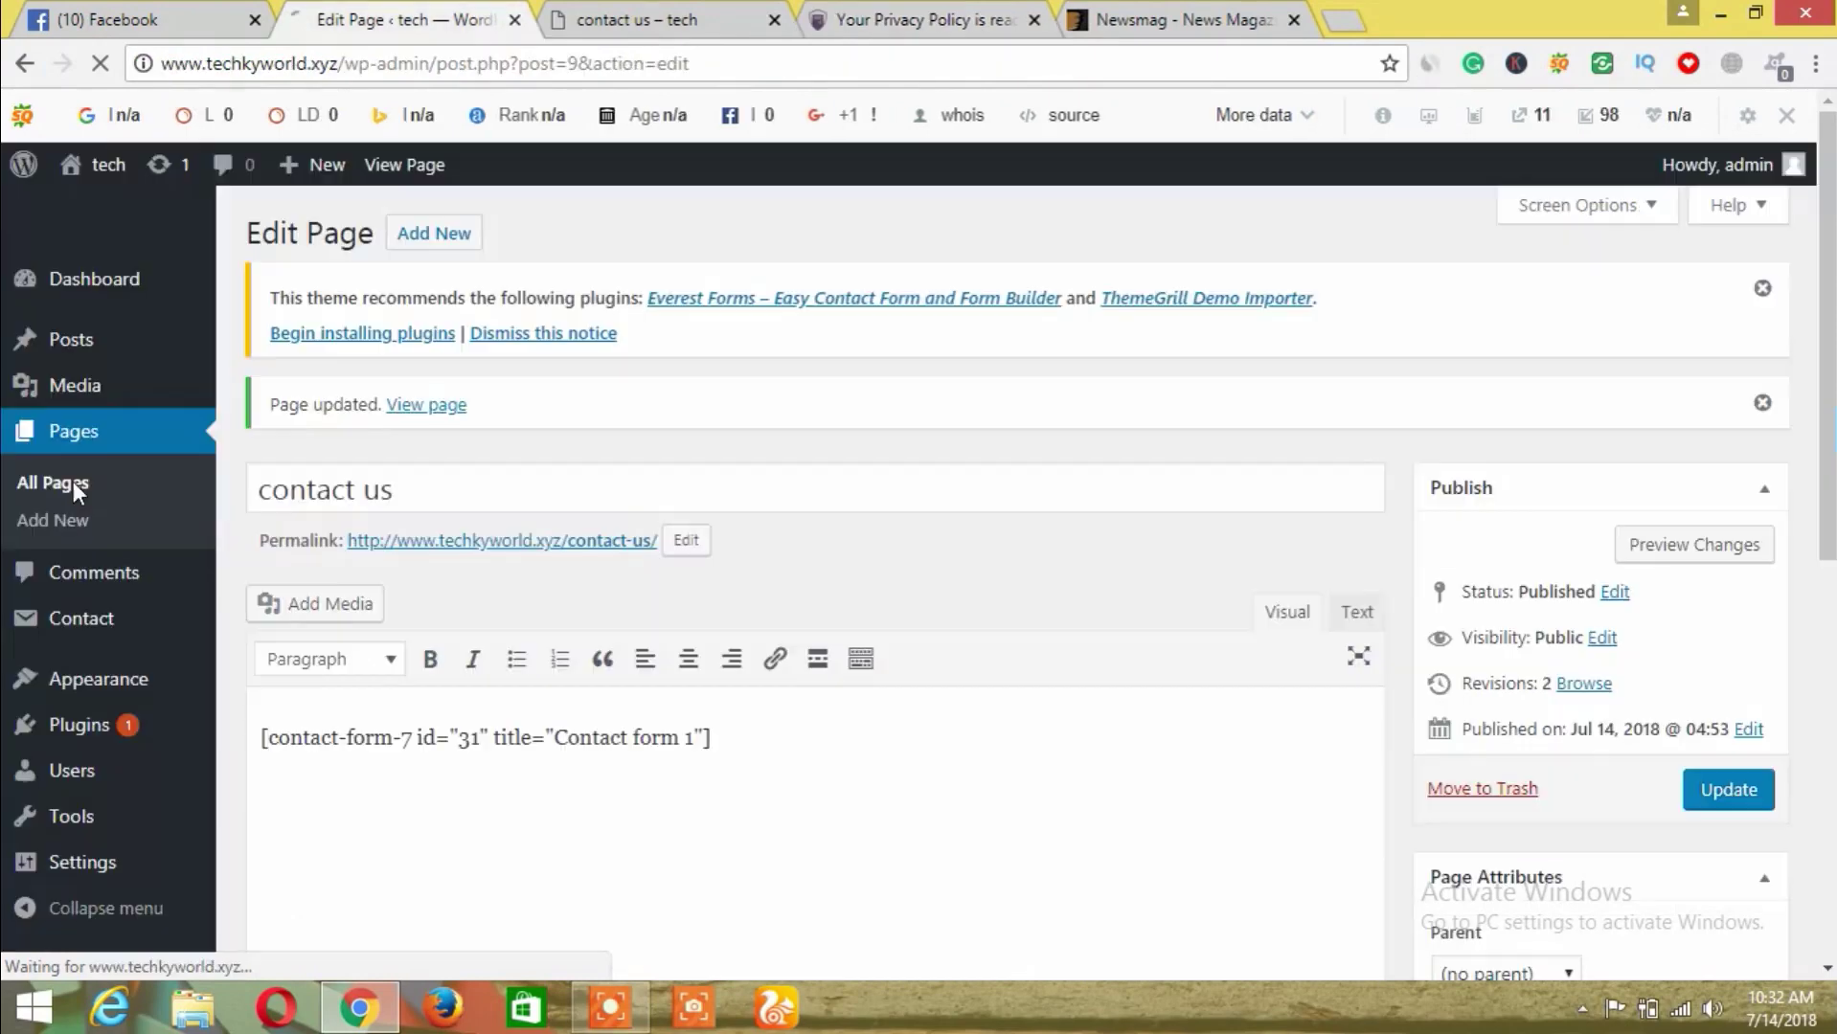
{"action": "left_click", "coordinate": [73, 480]}
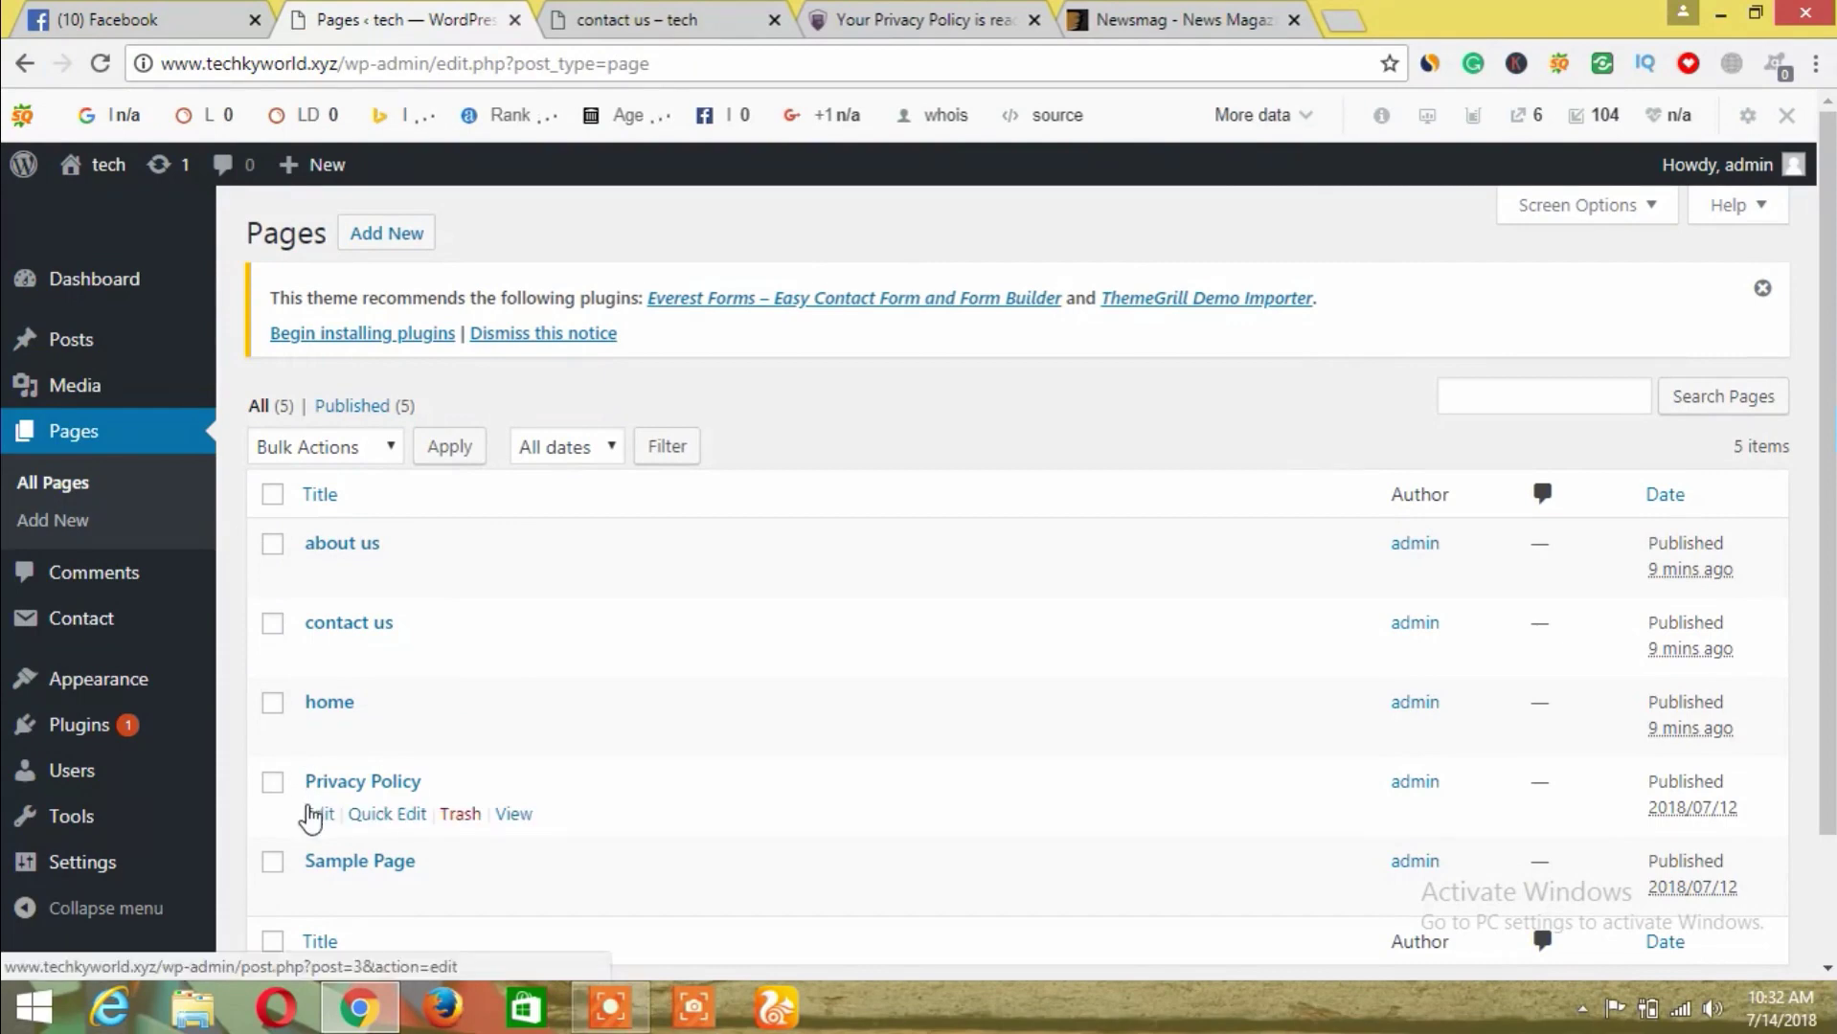
{"action": "left_click", "coordinate": [315, 814]}
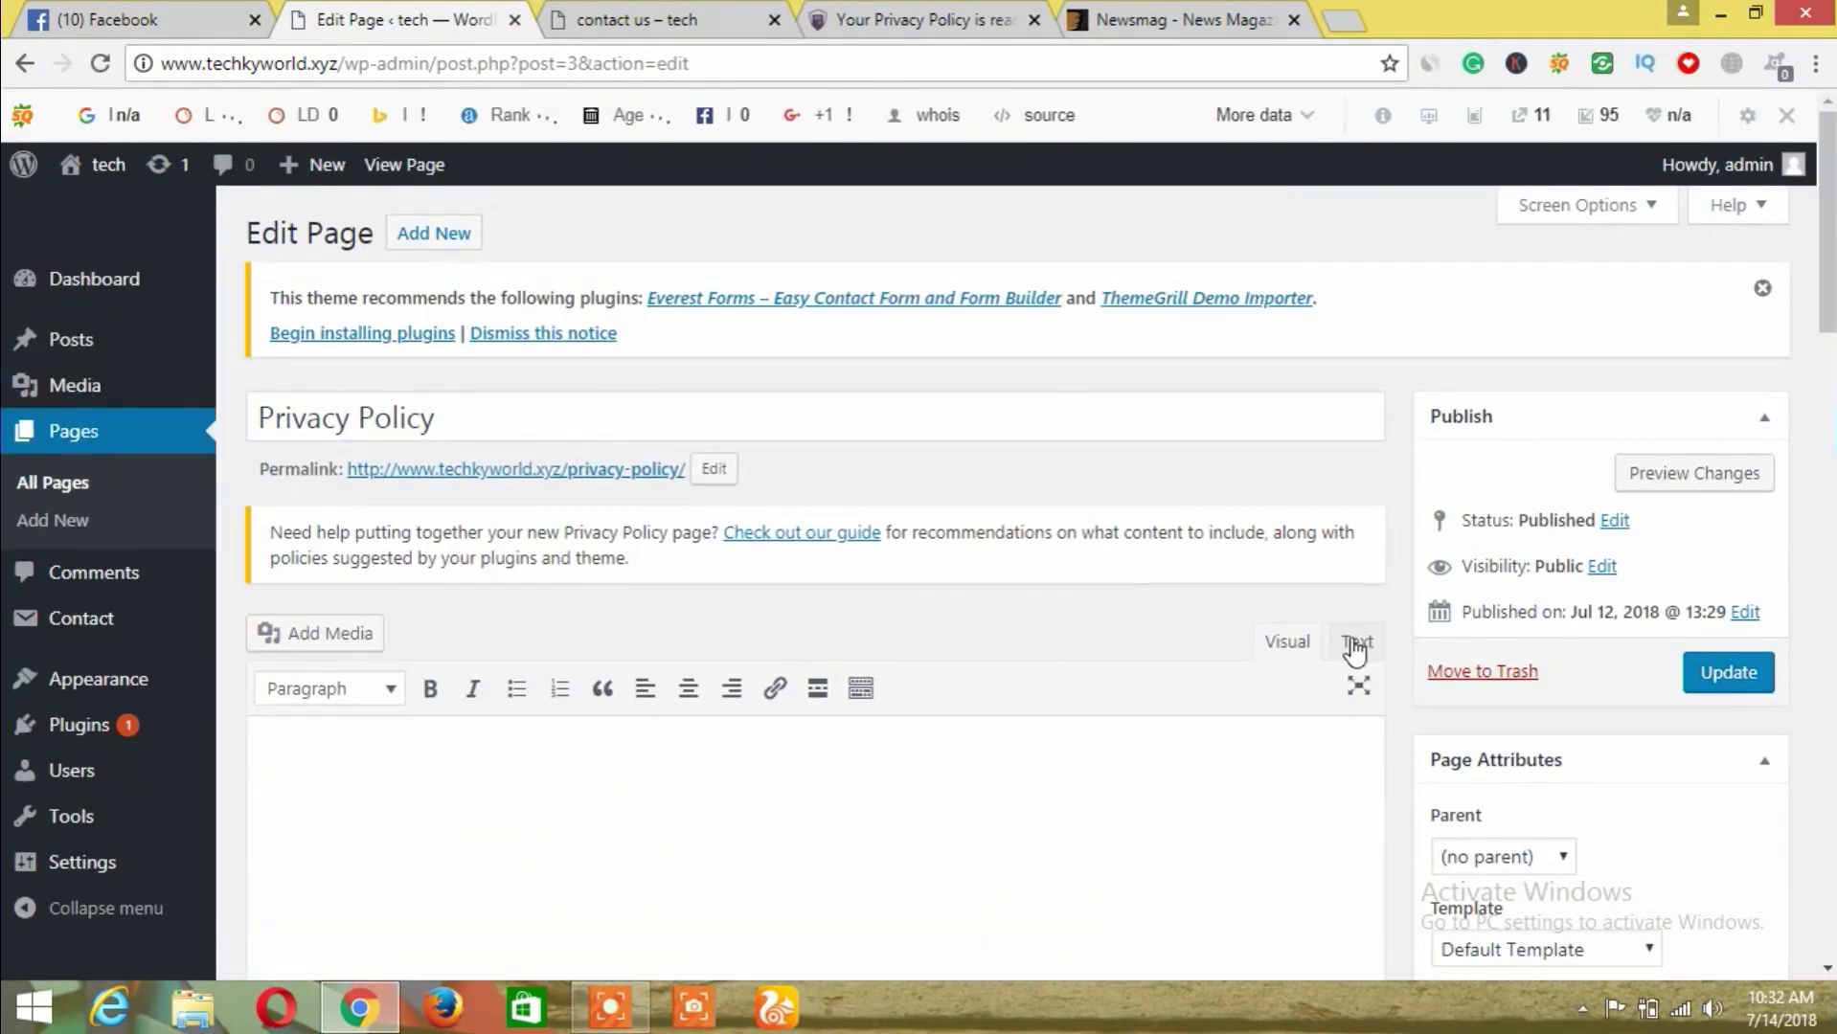
{"action": "left_click", "coordinate": [1354, 649]}
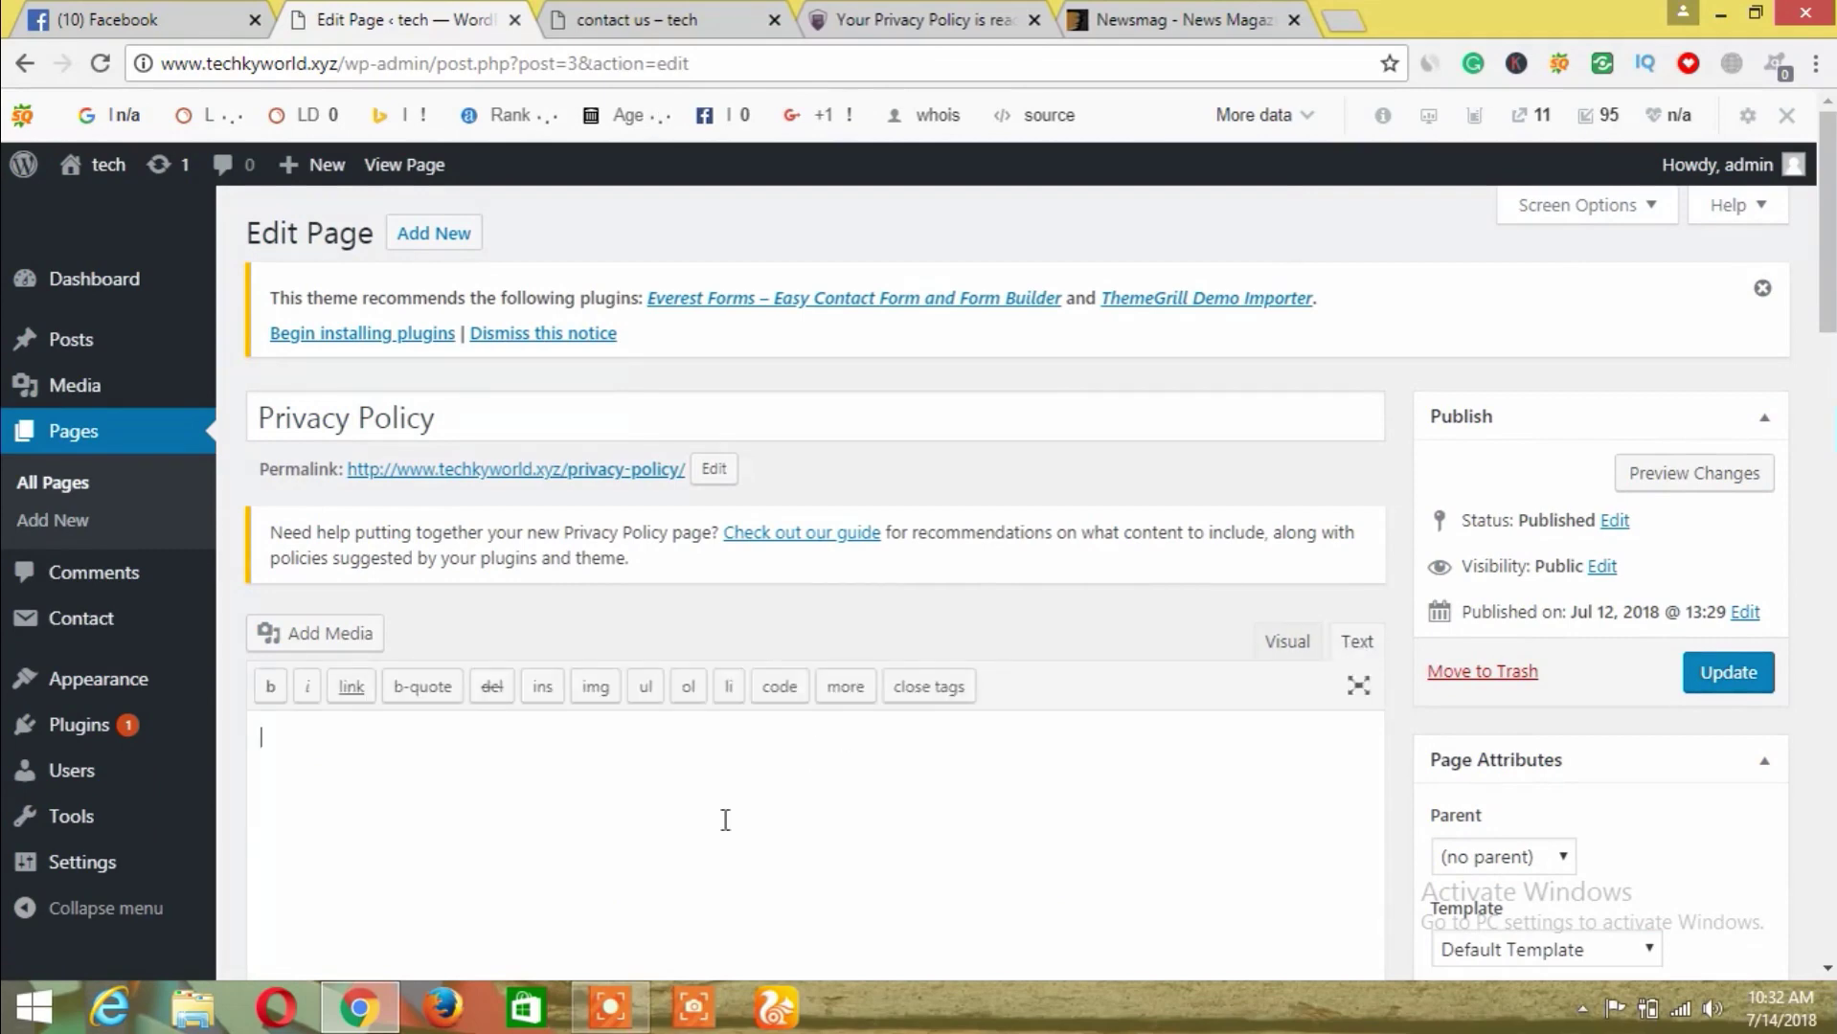
{"action": "key", "text": "ctrl+v"}
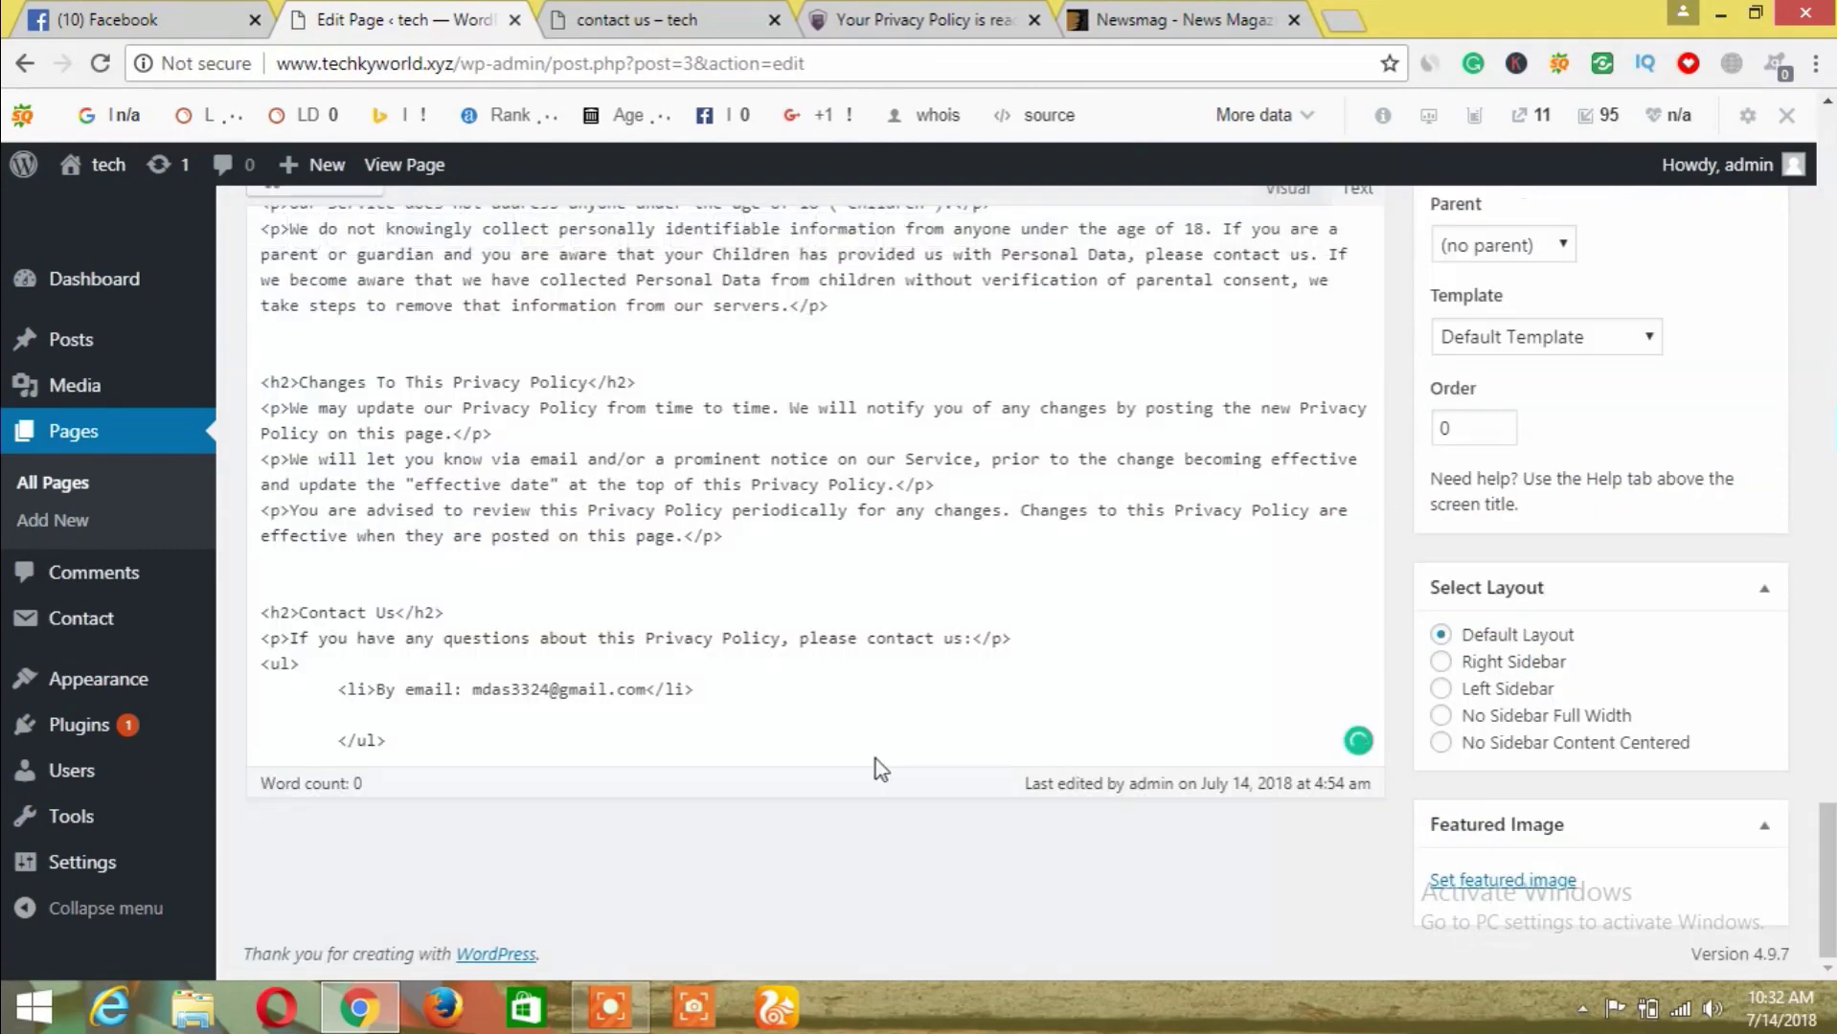
{"action": "scroll", "coordinate": [1723, 441], "scroll_direction": "up", "scroll_amount": 5}
{"action": "left_click", "coordinate": [1727, 445]}
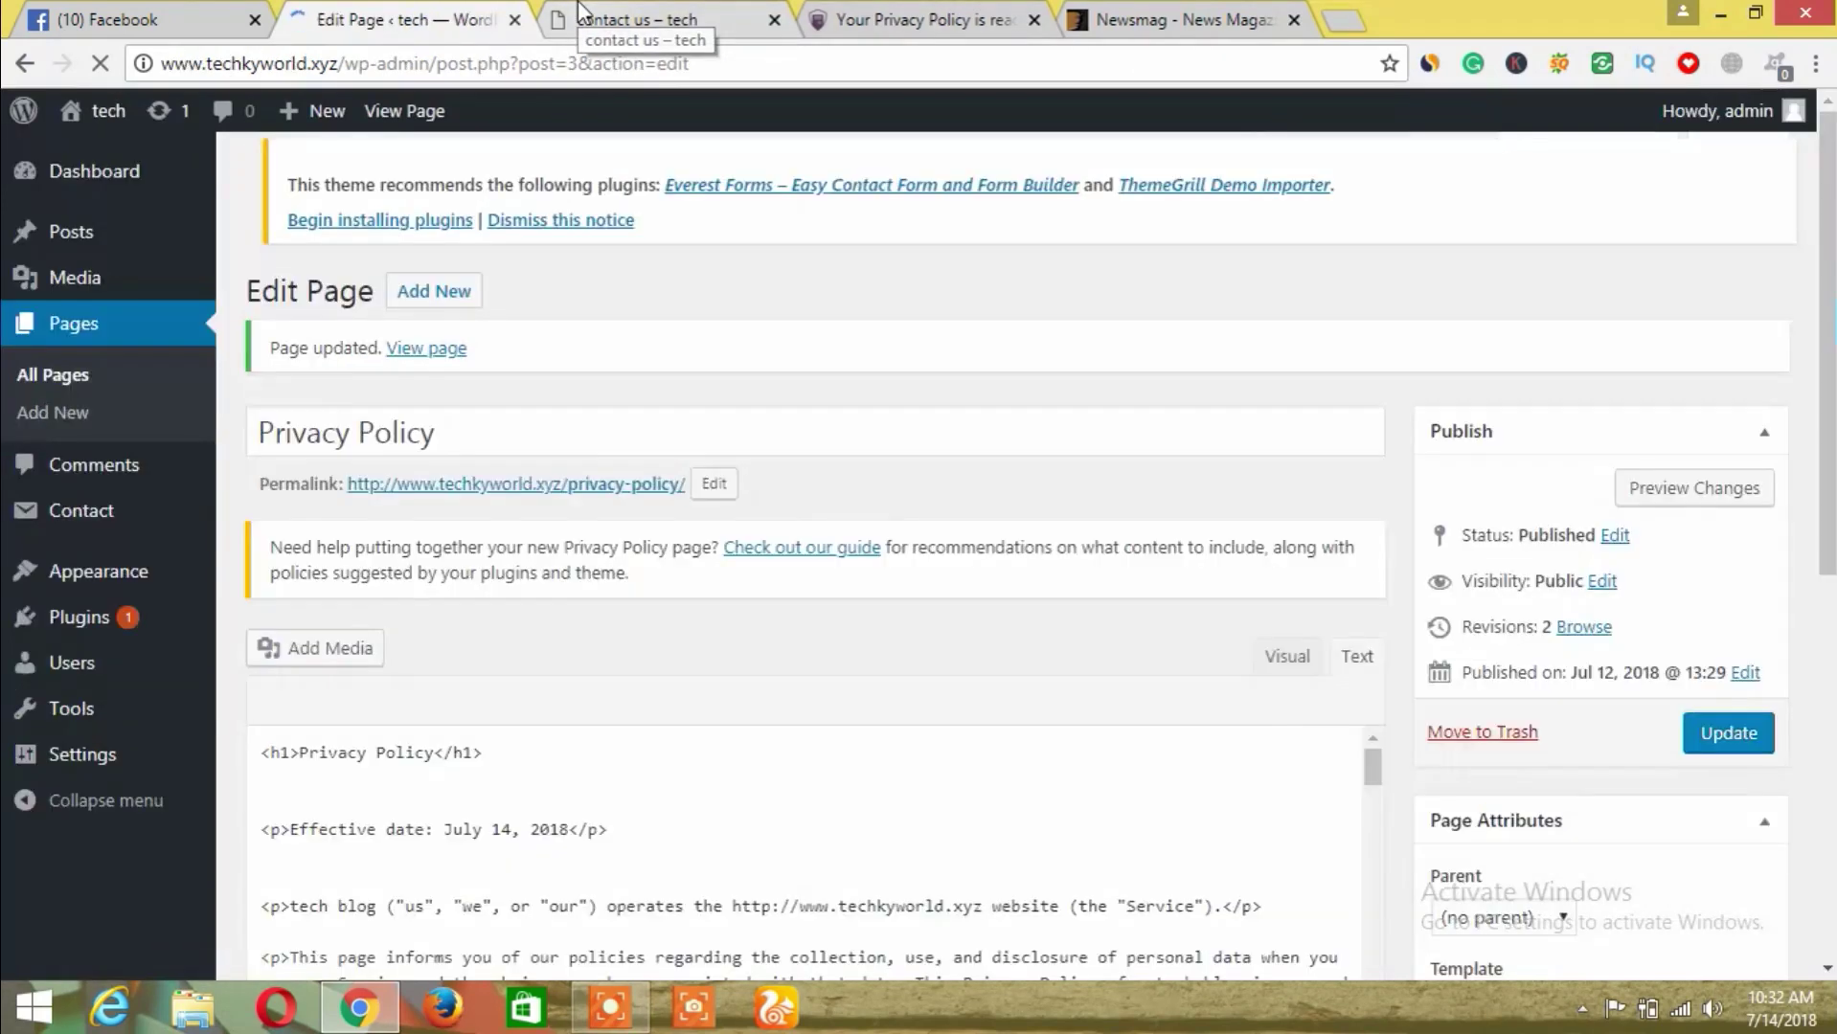
Open the live Privacy Policy page from the site's navigation and read through the published policy text
{"action": "left_click", "coordinate": [578, 12]}
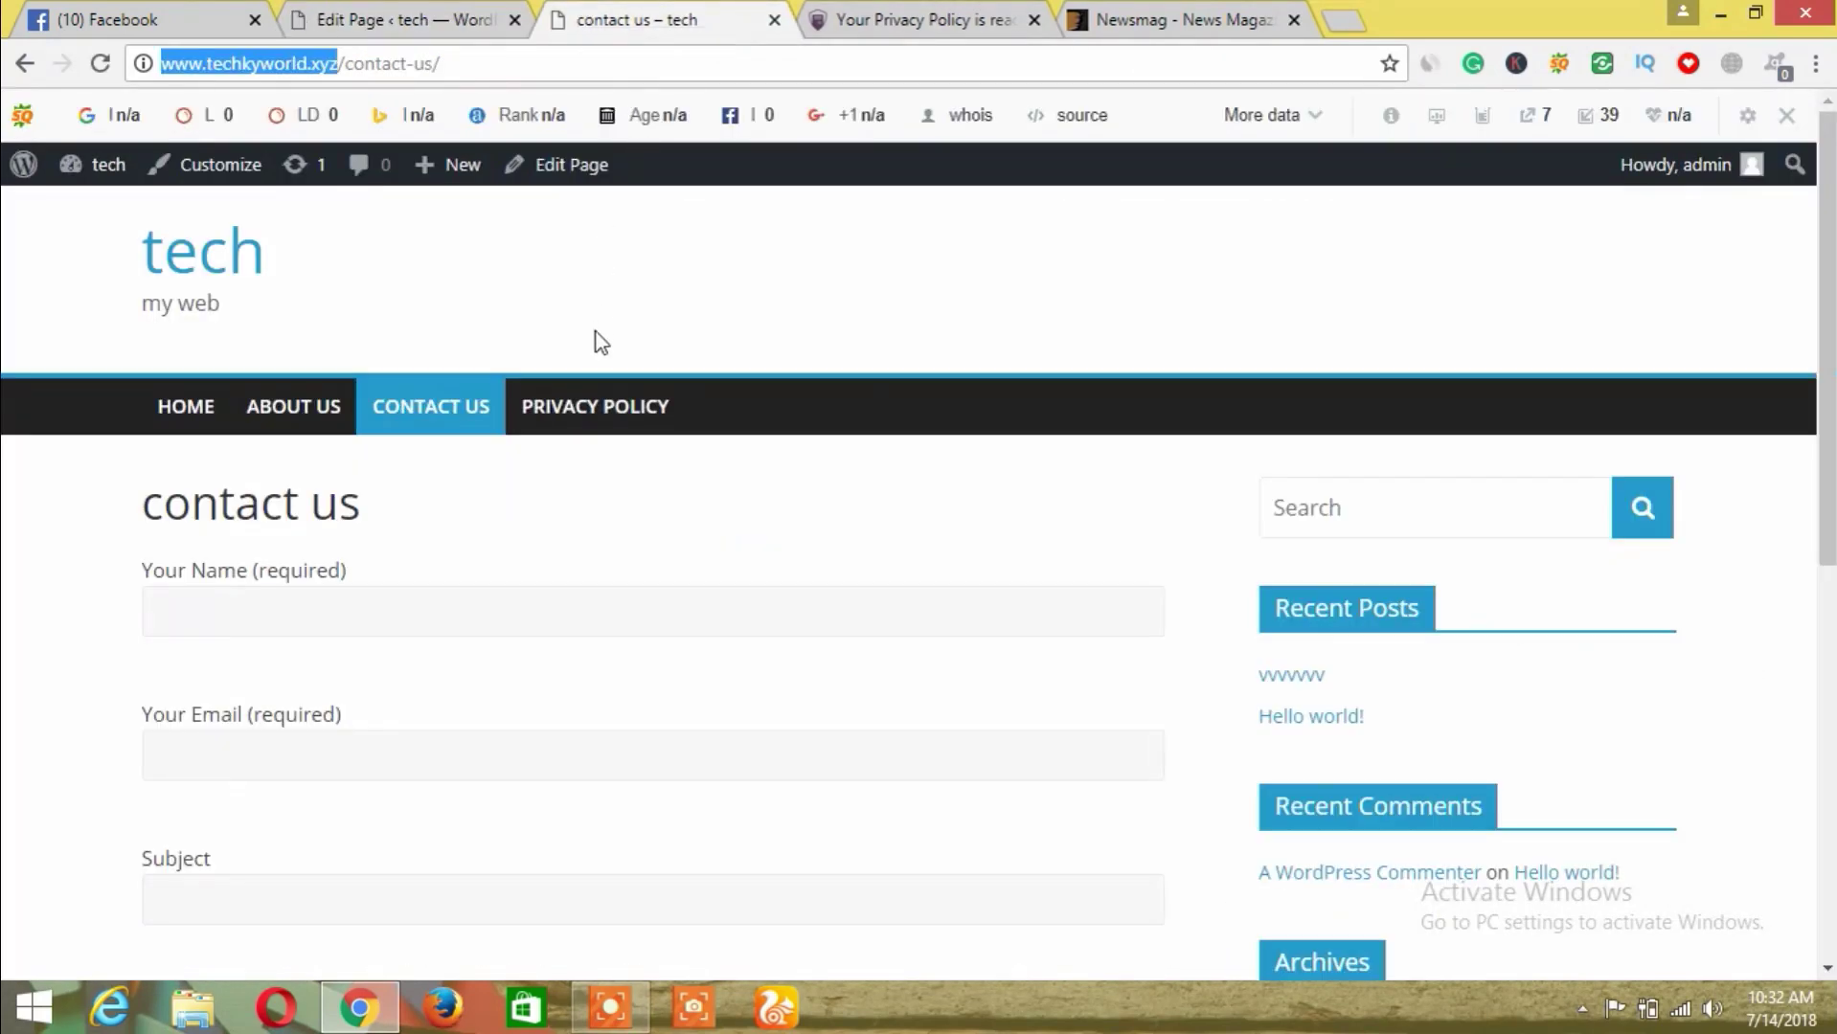
{"action": "left_click", "coordinate": [599, 423]}
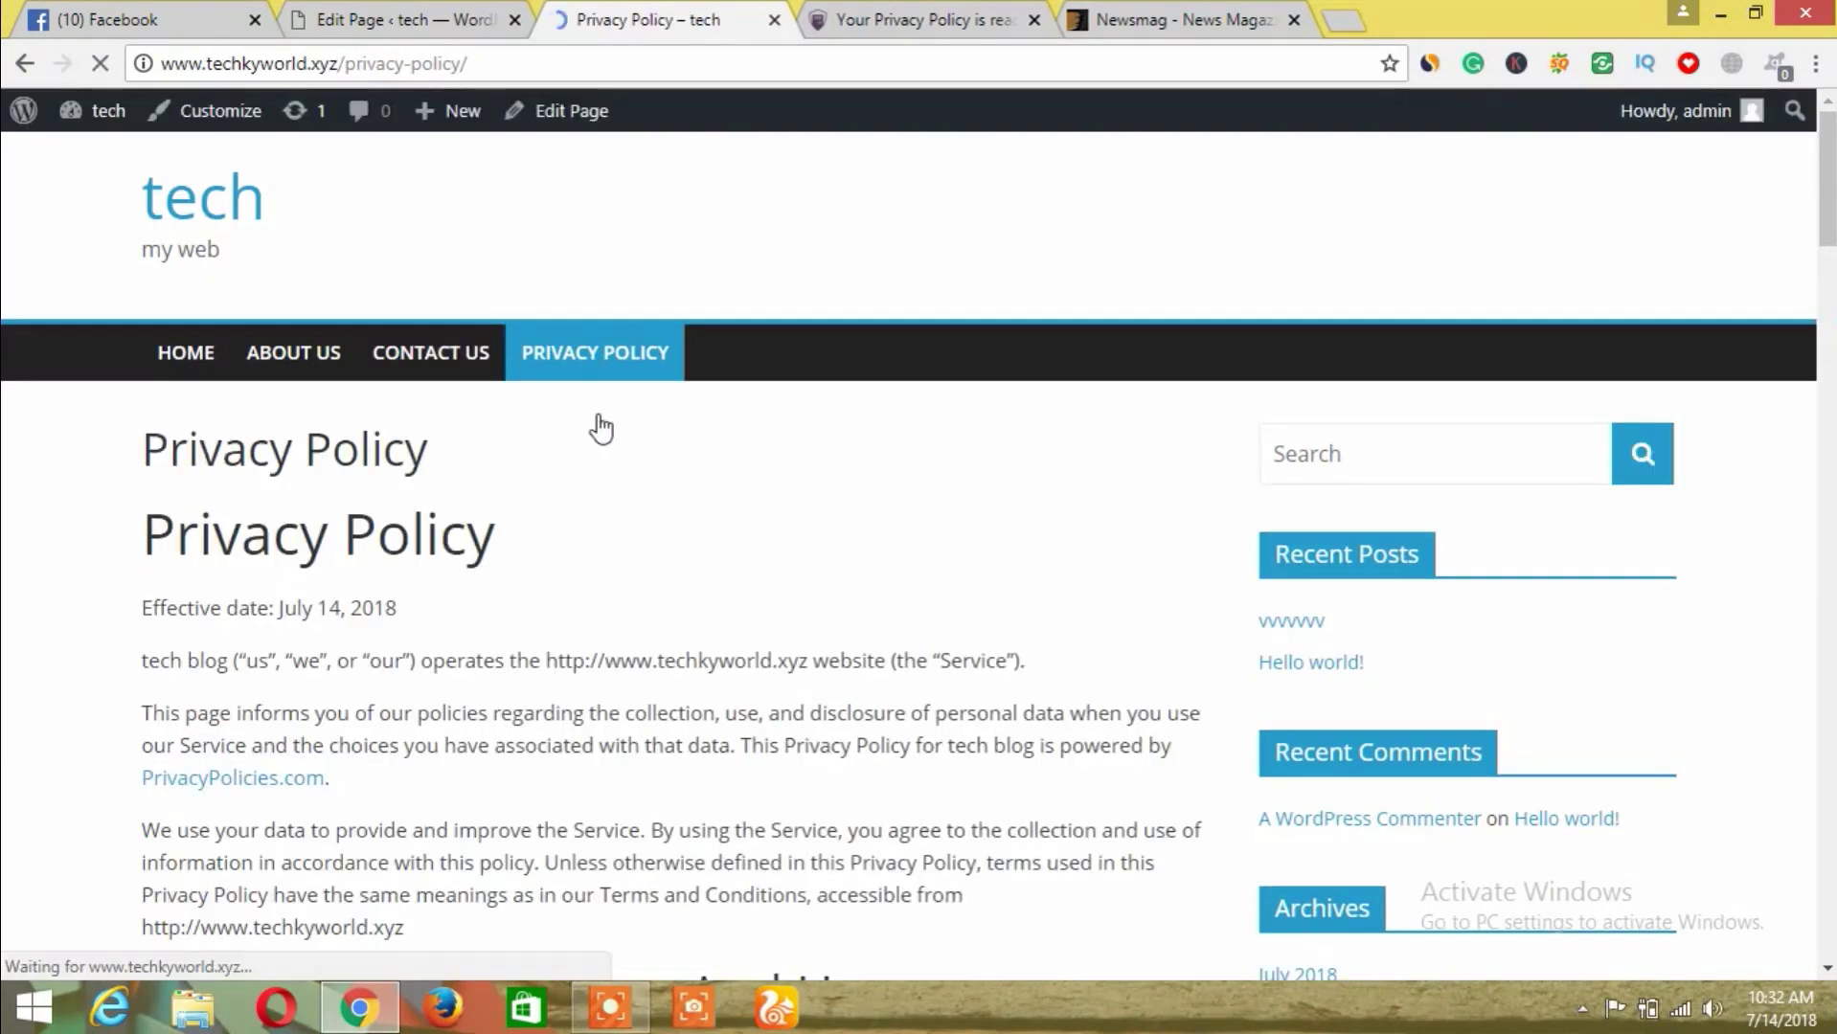
{"action": "scroll", "coordinate": [599, 428], "scroll_direction": "down", "scroll_amount": 7}
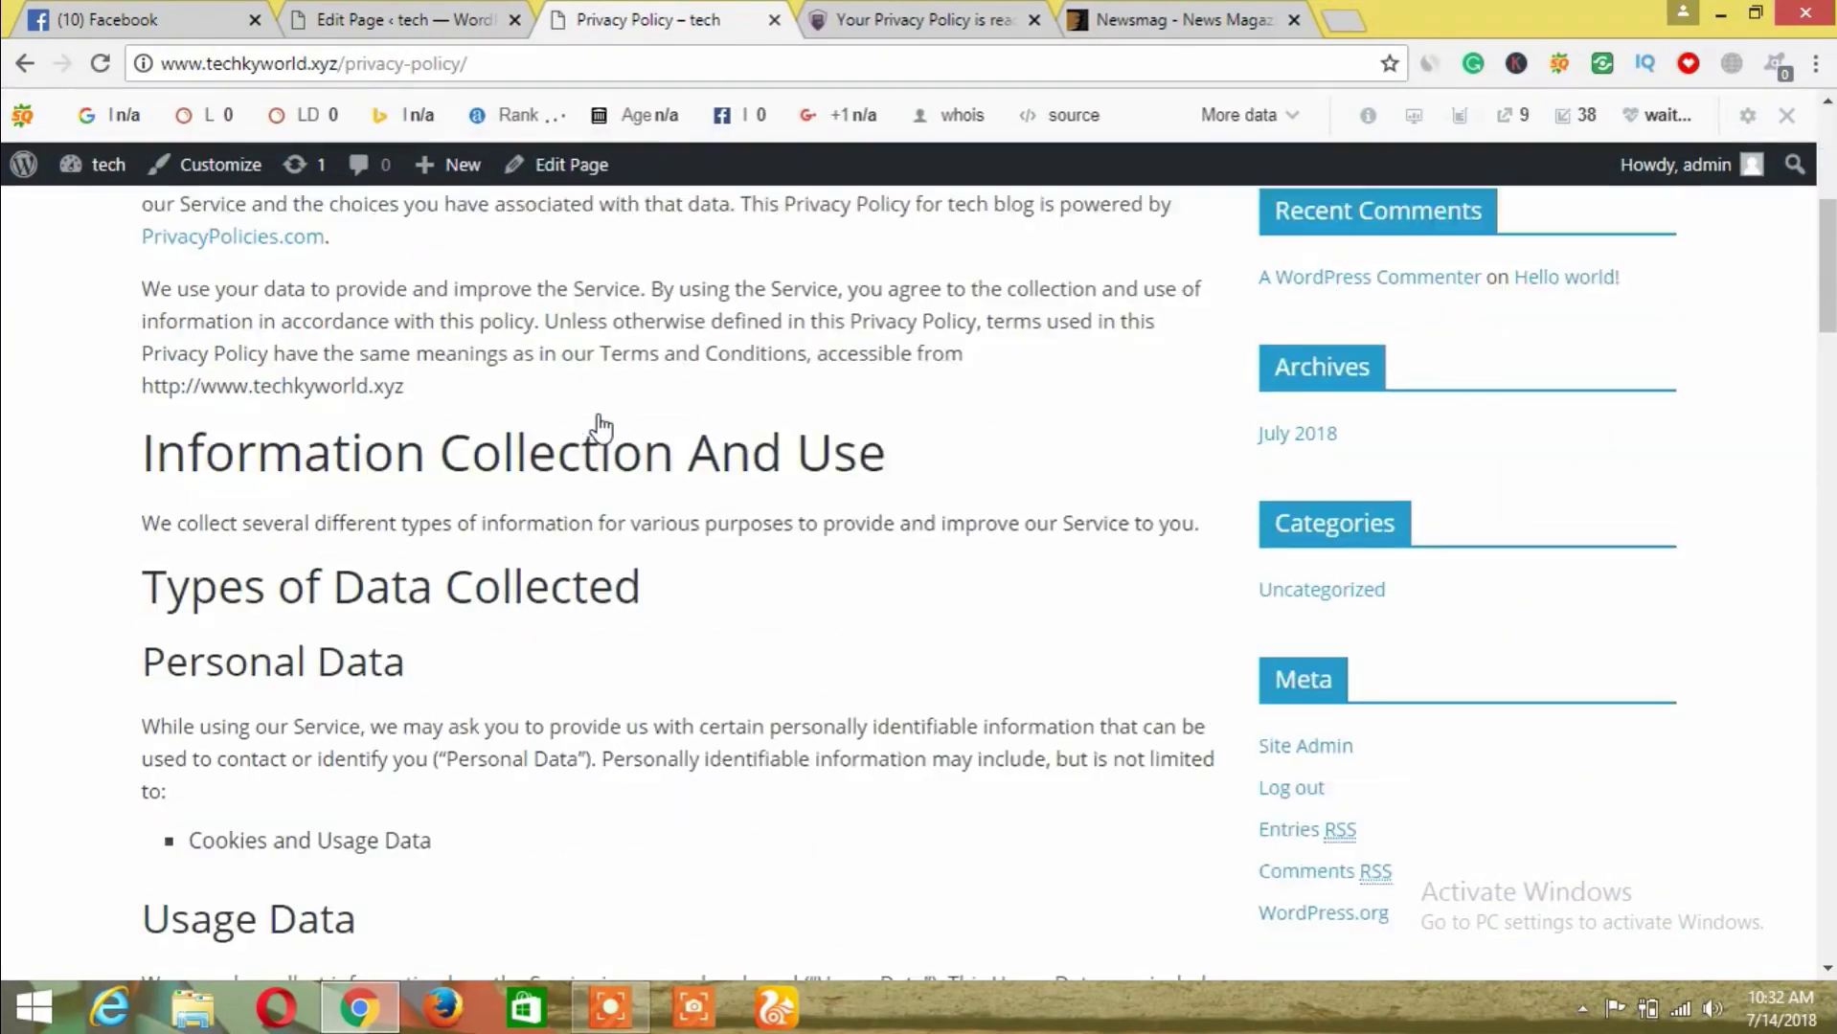
{"action": "scroll", "coordinate": [600, 428], "scroll_direction": "down", "scroll_amount": 18}
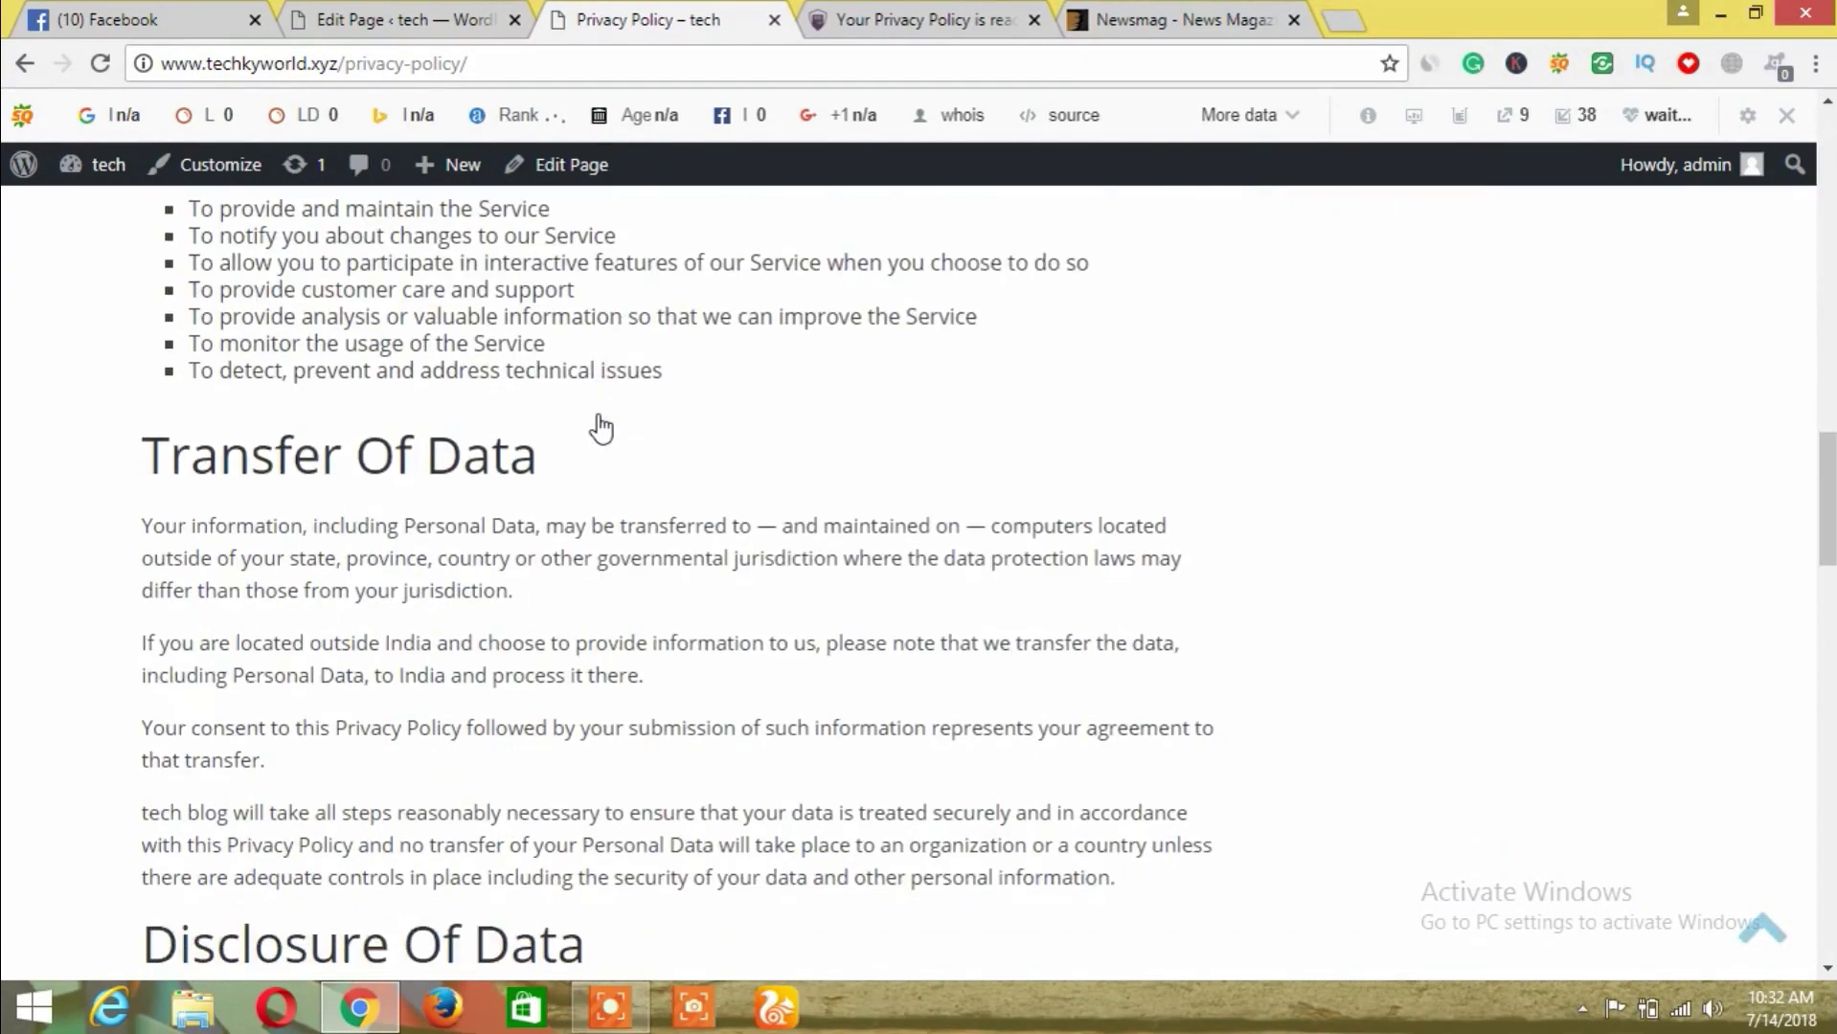
{"action": "scroll", "coordinate": [600, 428], "scroll_direction": "down", "scroll_amount": 15}
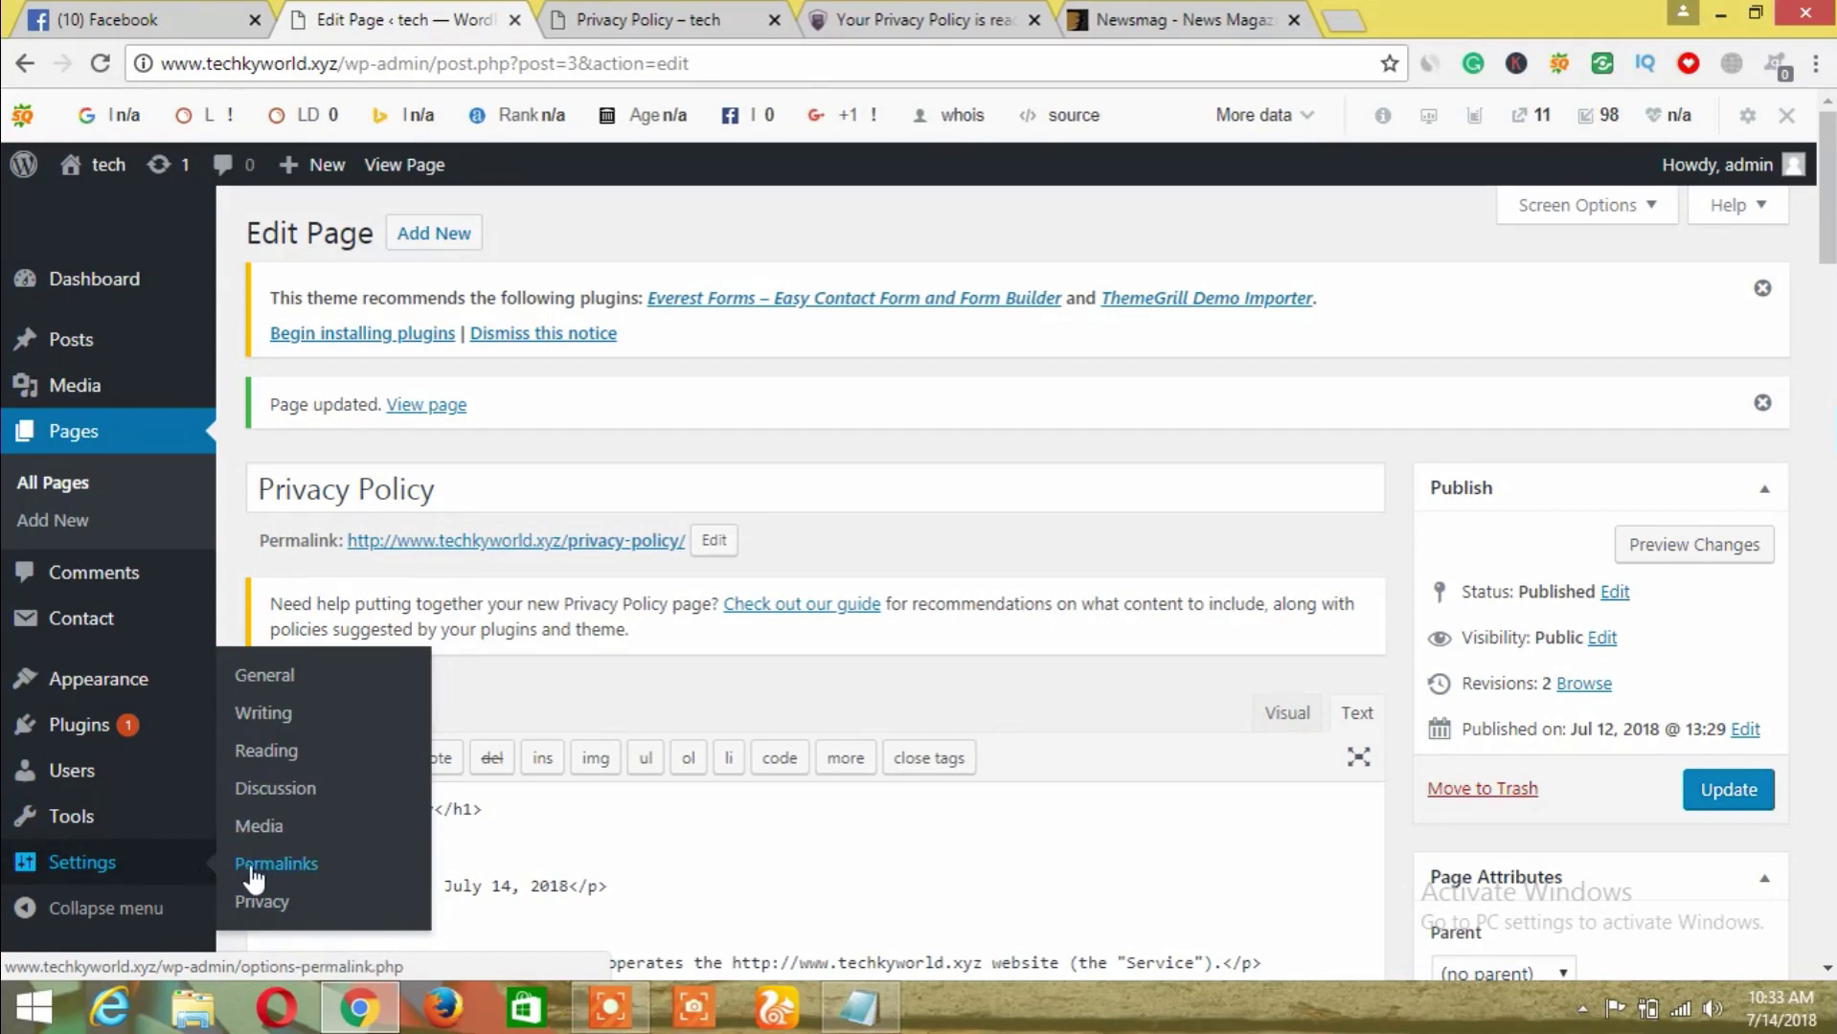
Set the permalink structure to Post name and change the site title to "tech baba", saving both settings
{"action": "left_click", "coordinate": [256, 867]}
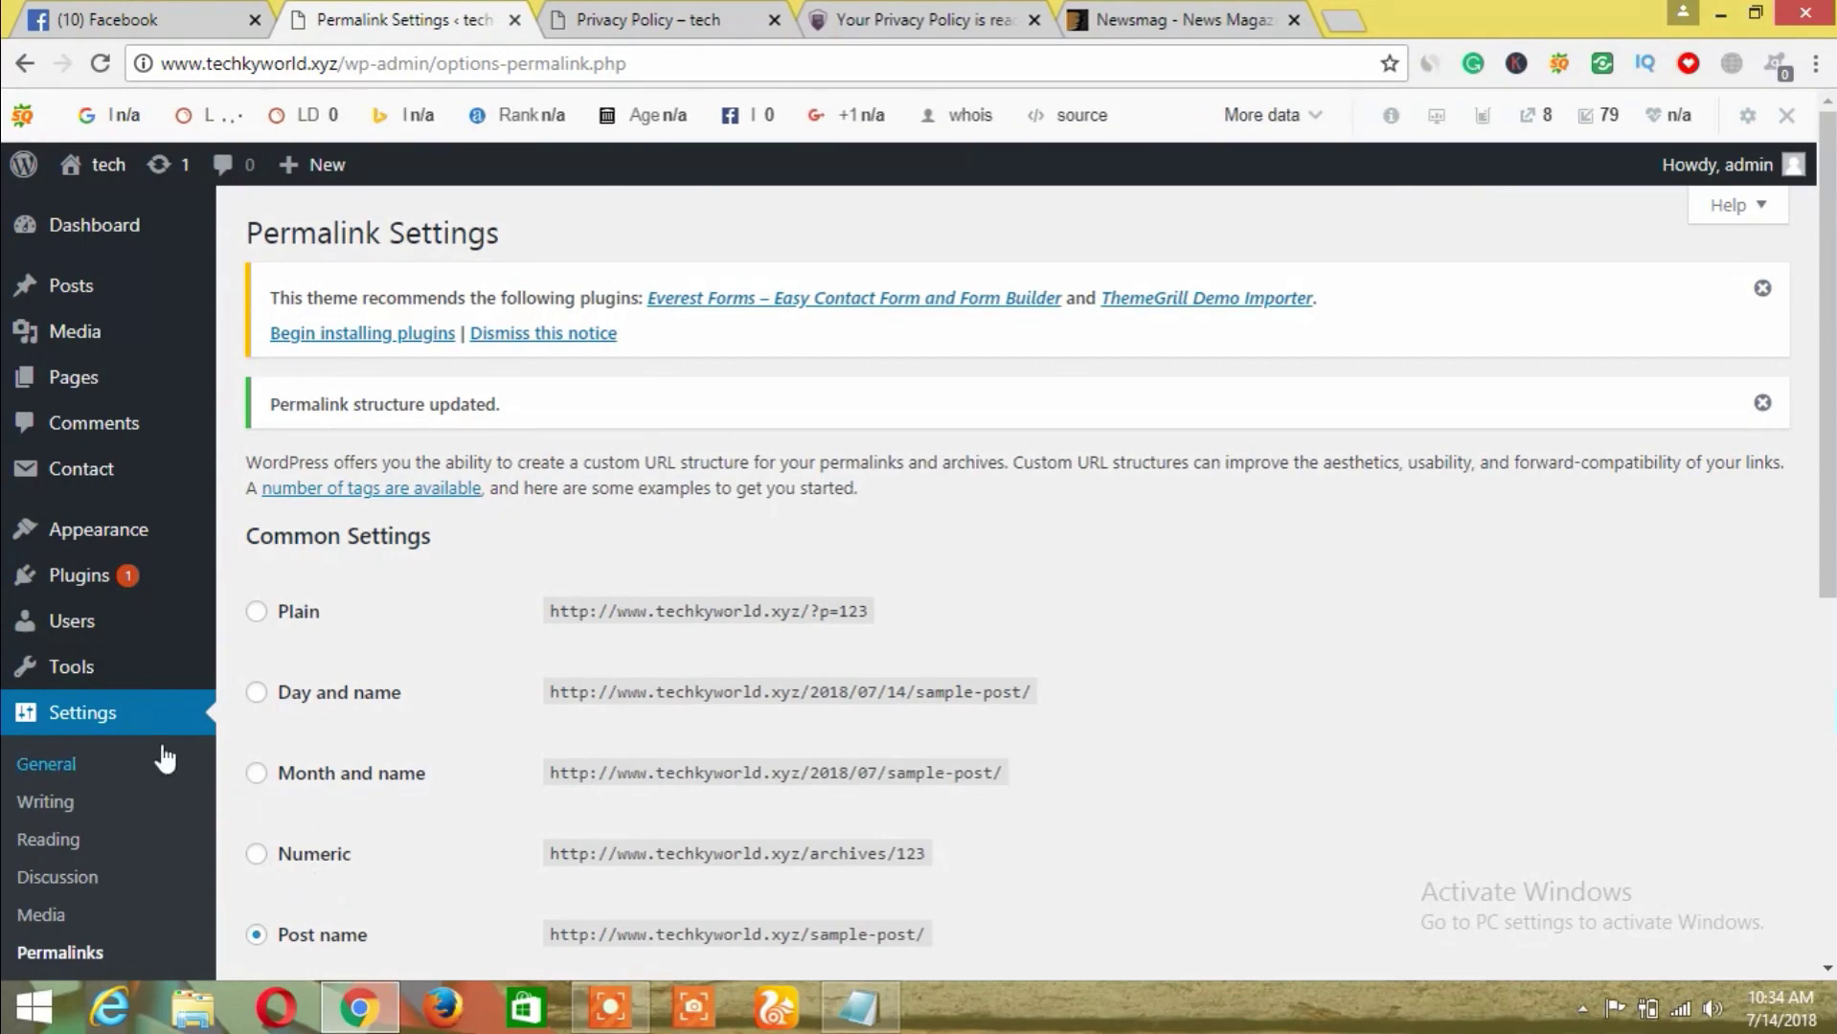
{"action": "left_click", "coordinate": [69, 766]}
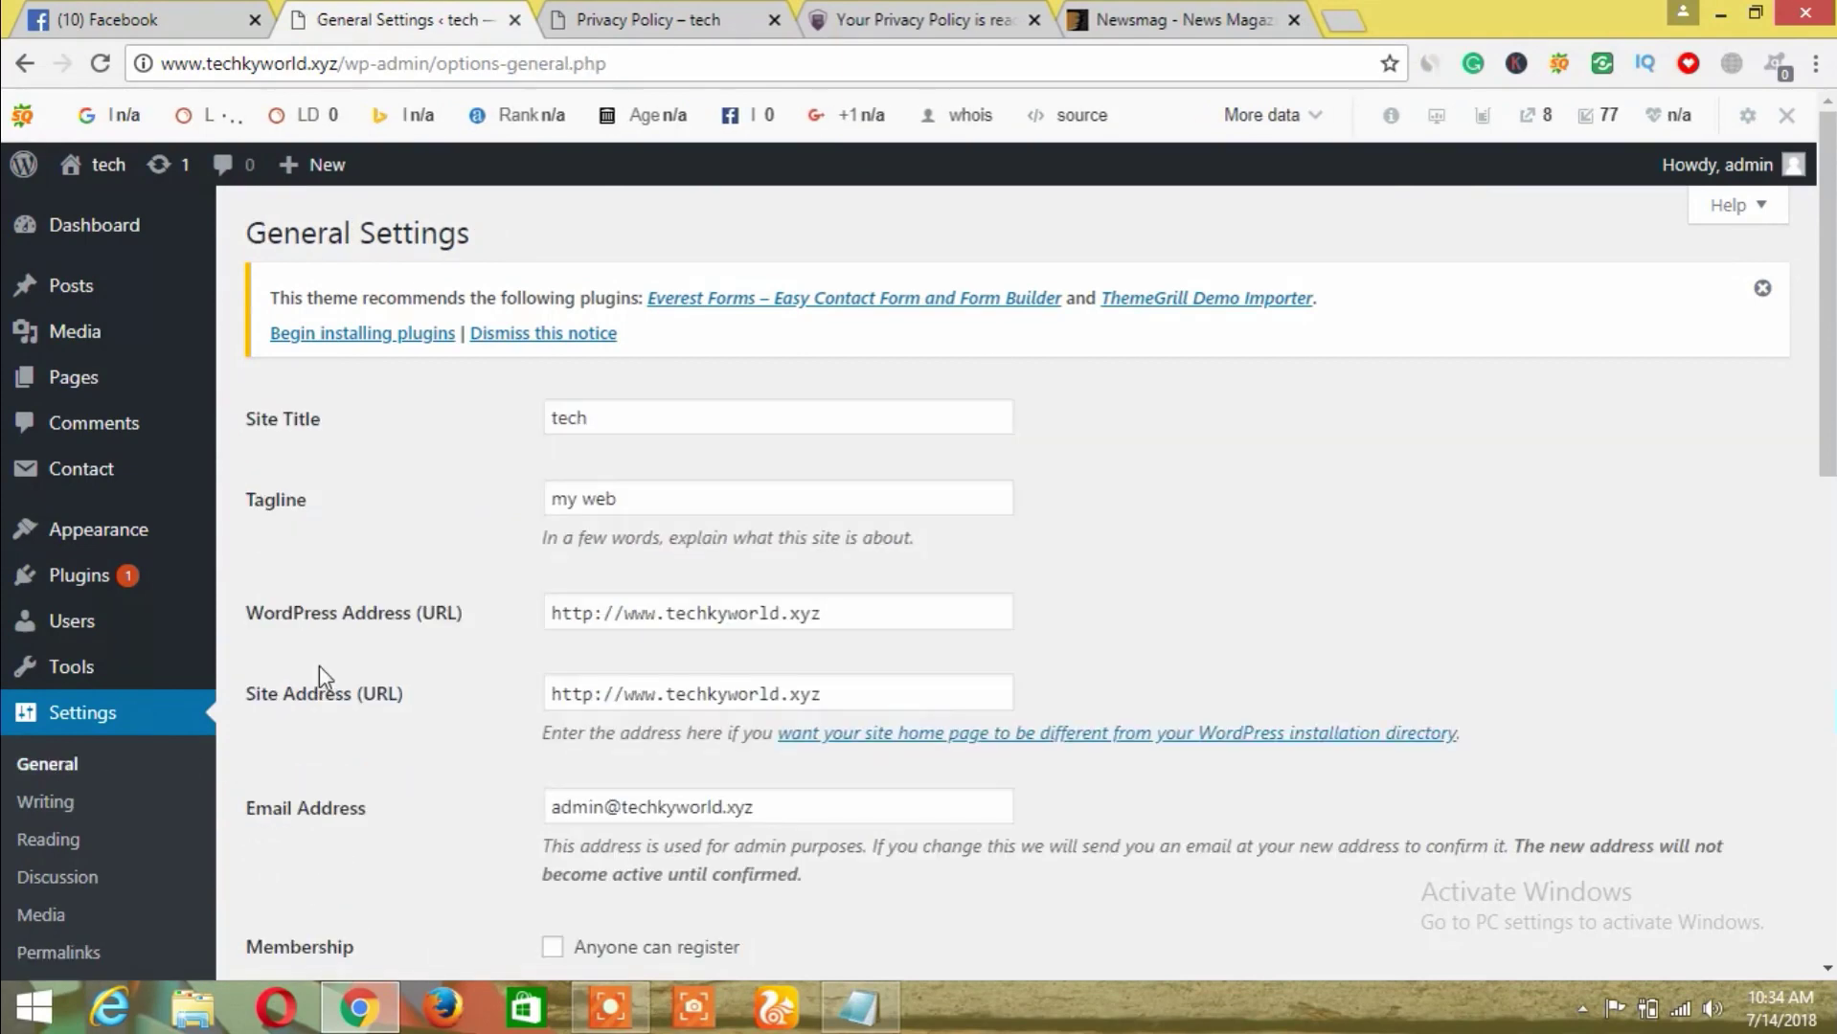
{"action": "left_click", "coordinate": [614, 417]}
{"action": "type", "text": "b"}
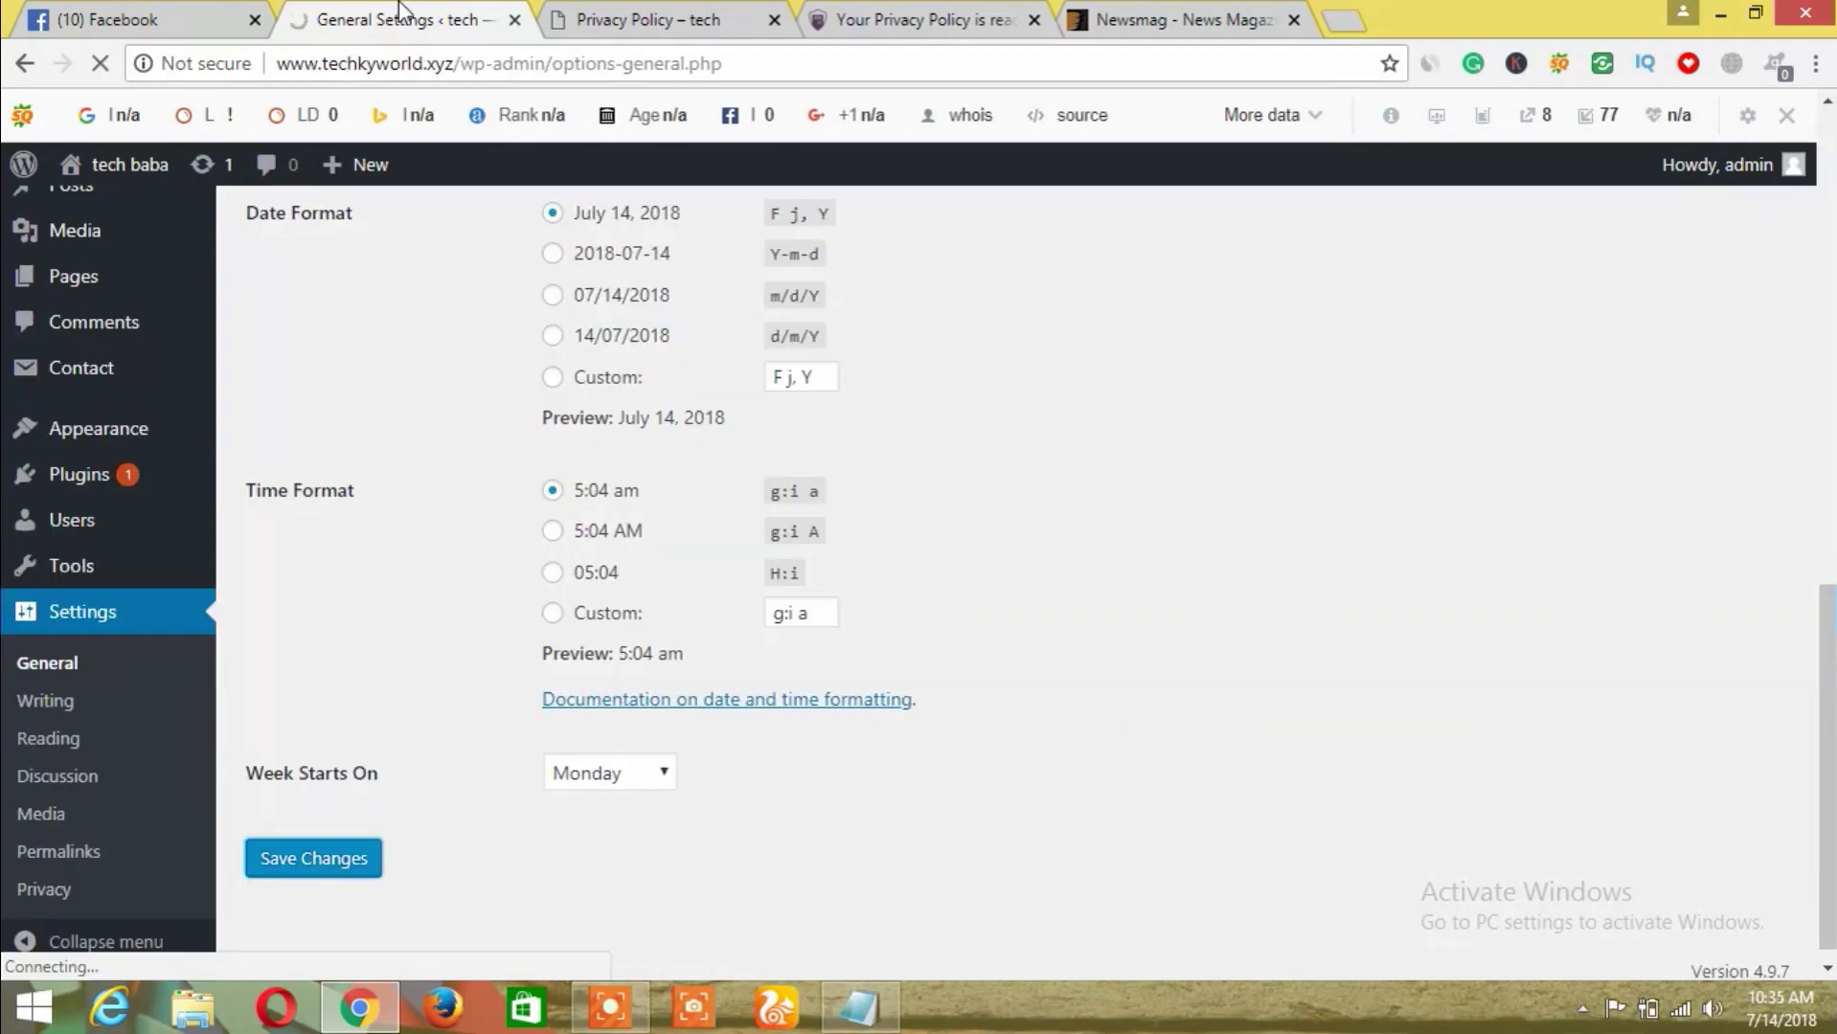
Reload the live Privacy Policy page and check the site title in the header
{"action": "key", "text": "ctrl+Tab"}
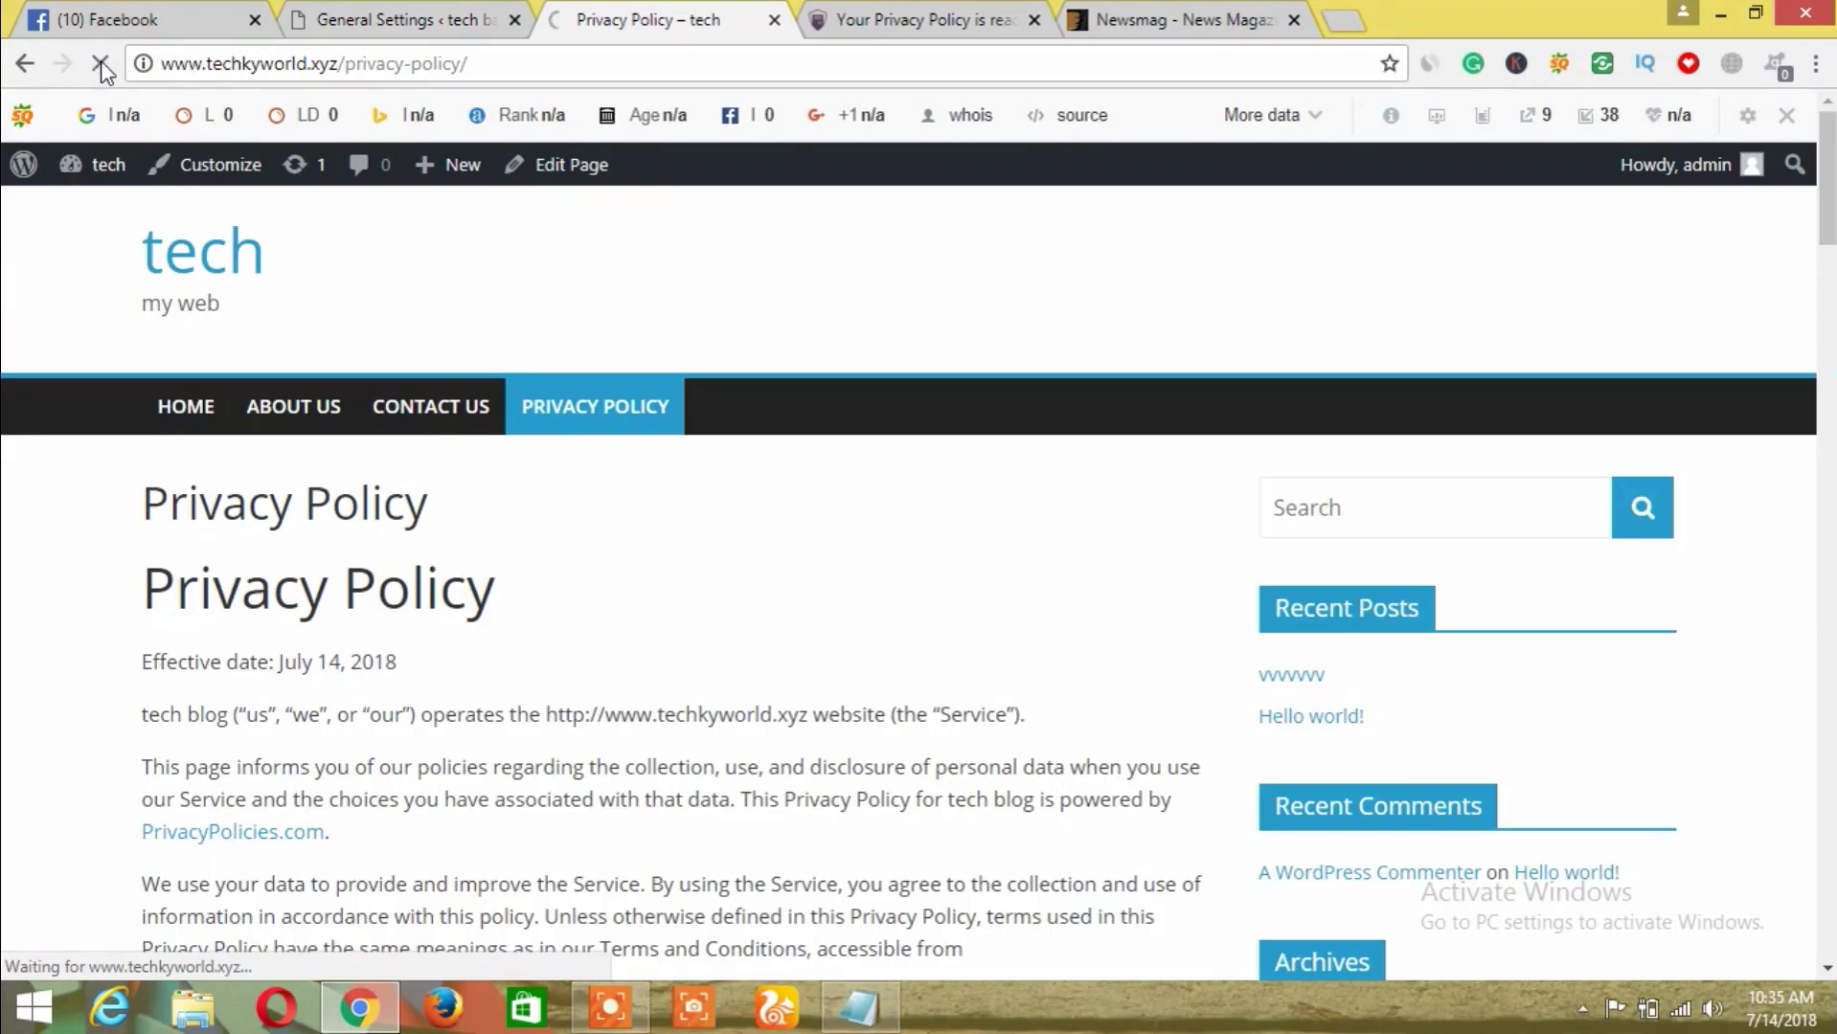
{"action": "left_click", "coordinate": [100, 60]}
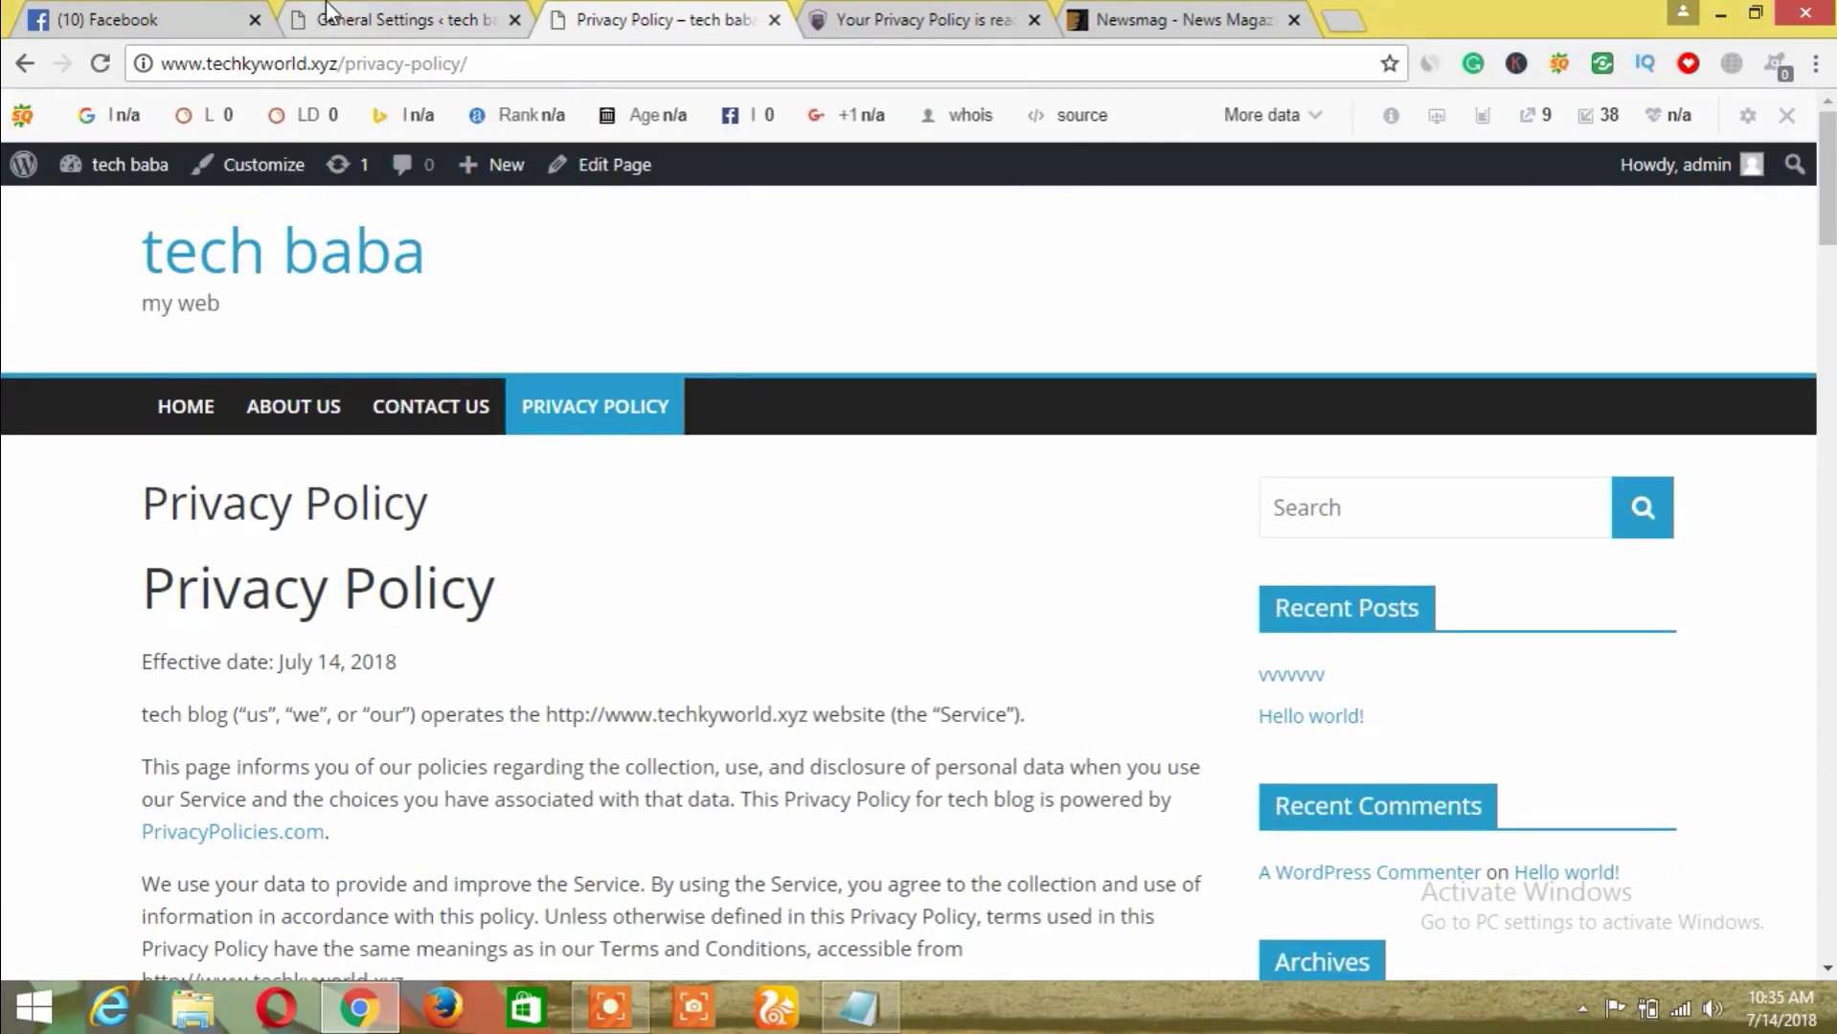
Install and activate the Yoast SEO plugin from the popular plugins in the WordPress admin
{"action": "left_click", "coordinate": [331, 11]}
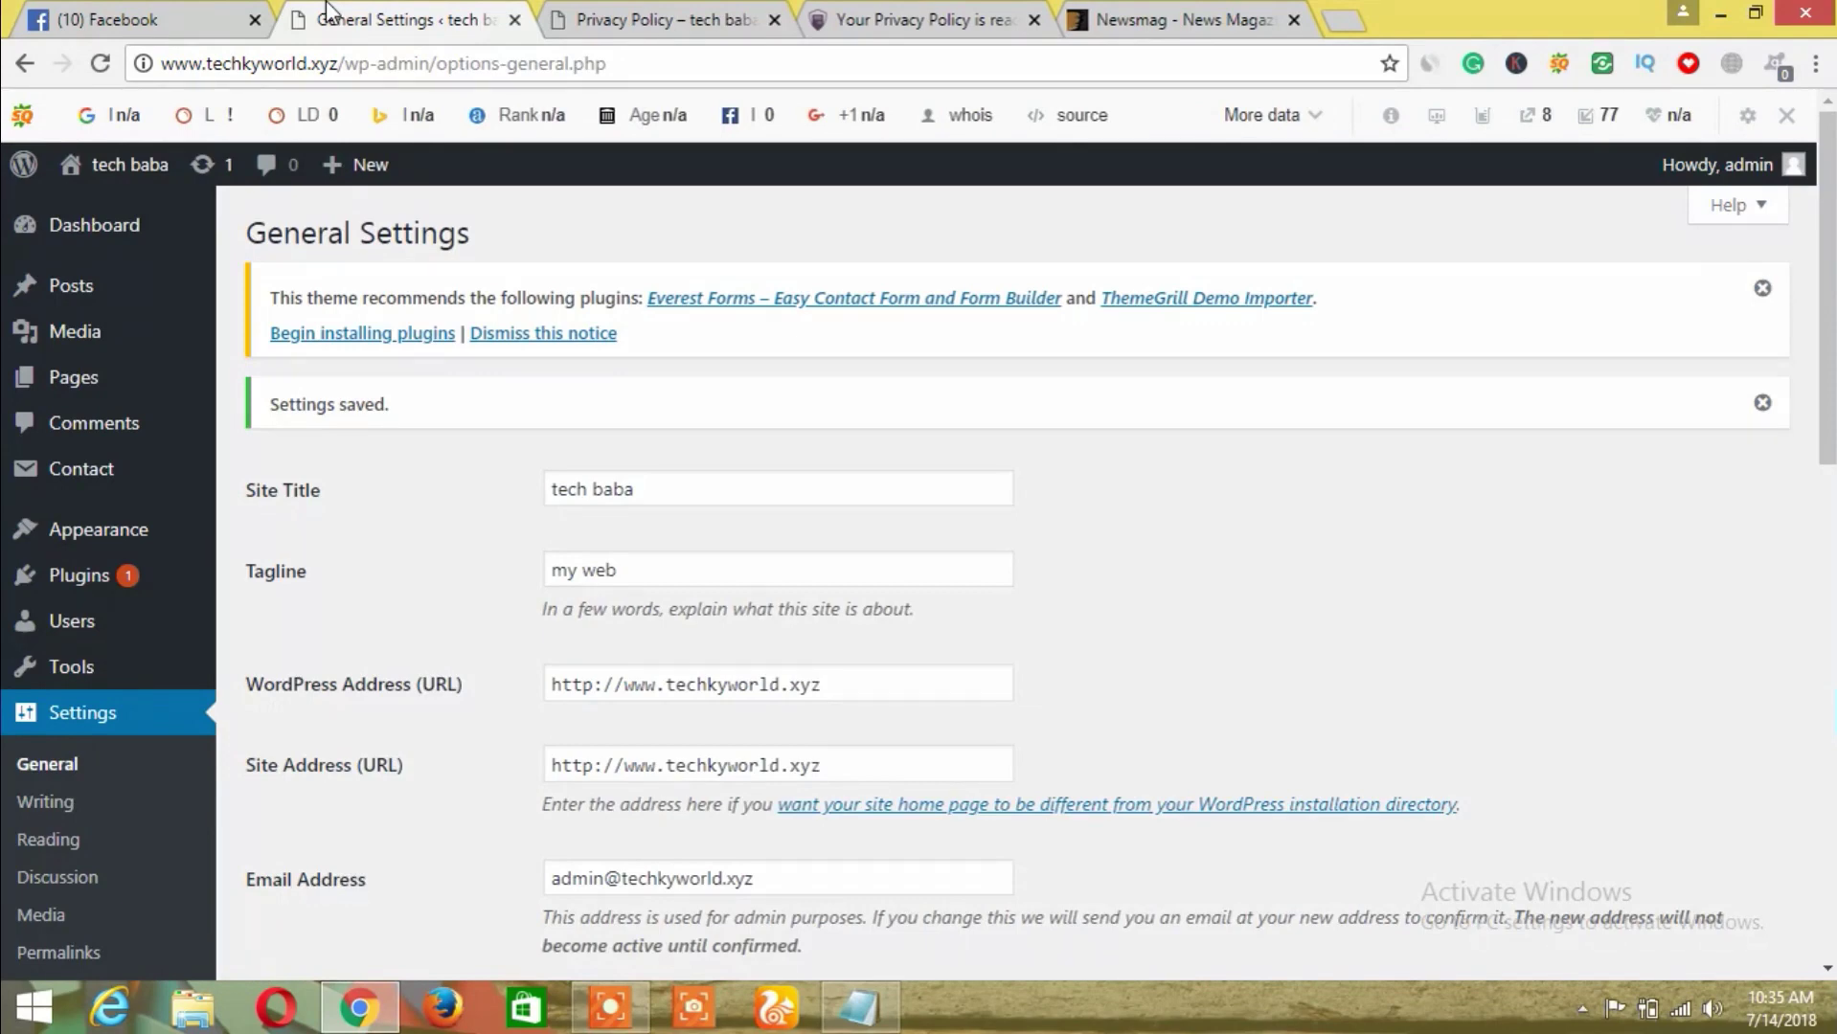
{"action": "mouse_move", "coordinate": [129, 575]}
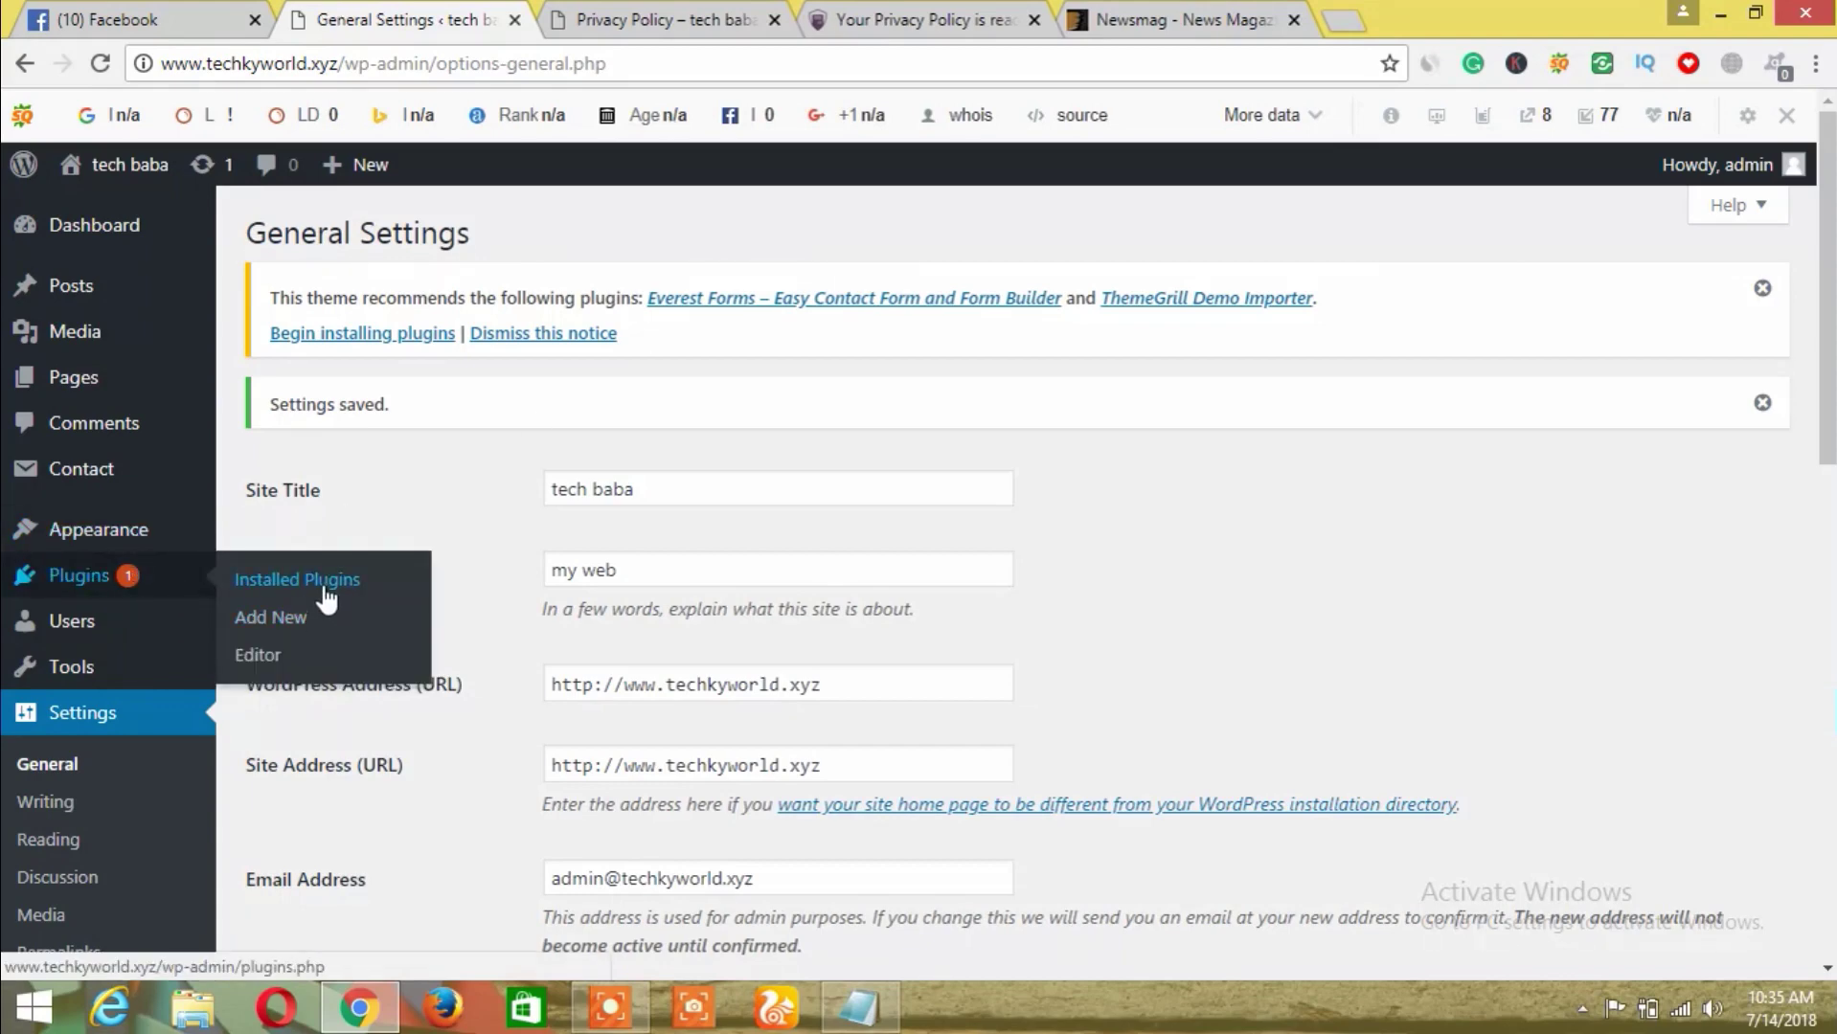
{"action": "left_click", "coordinate": [309, 618]}
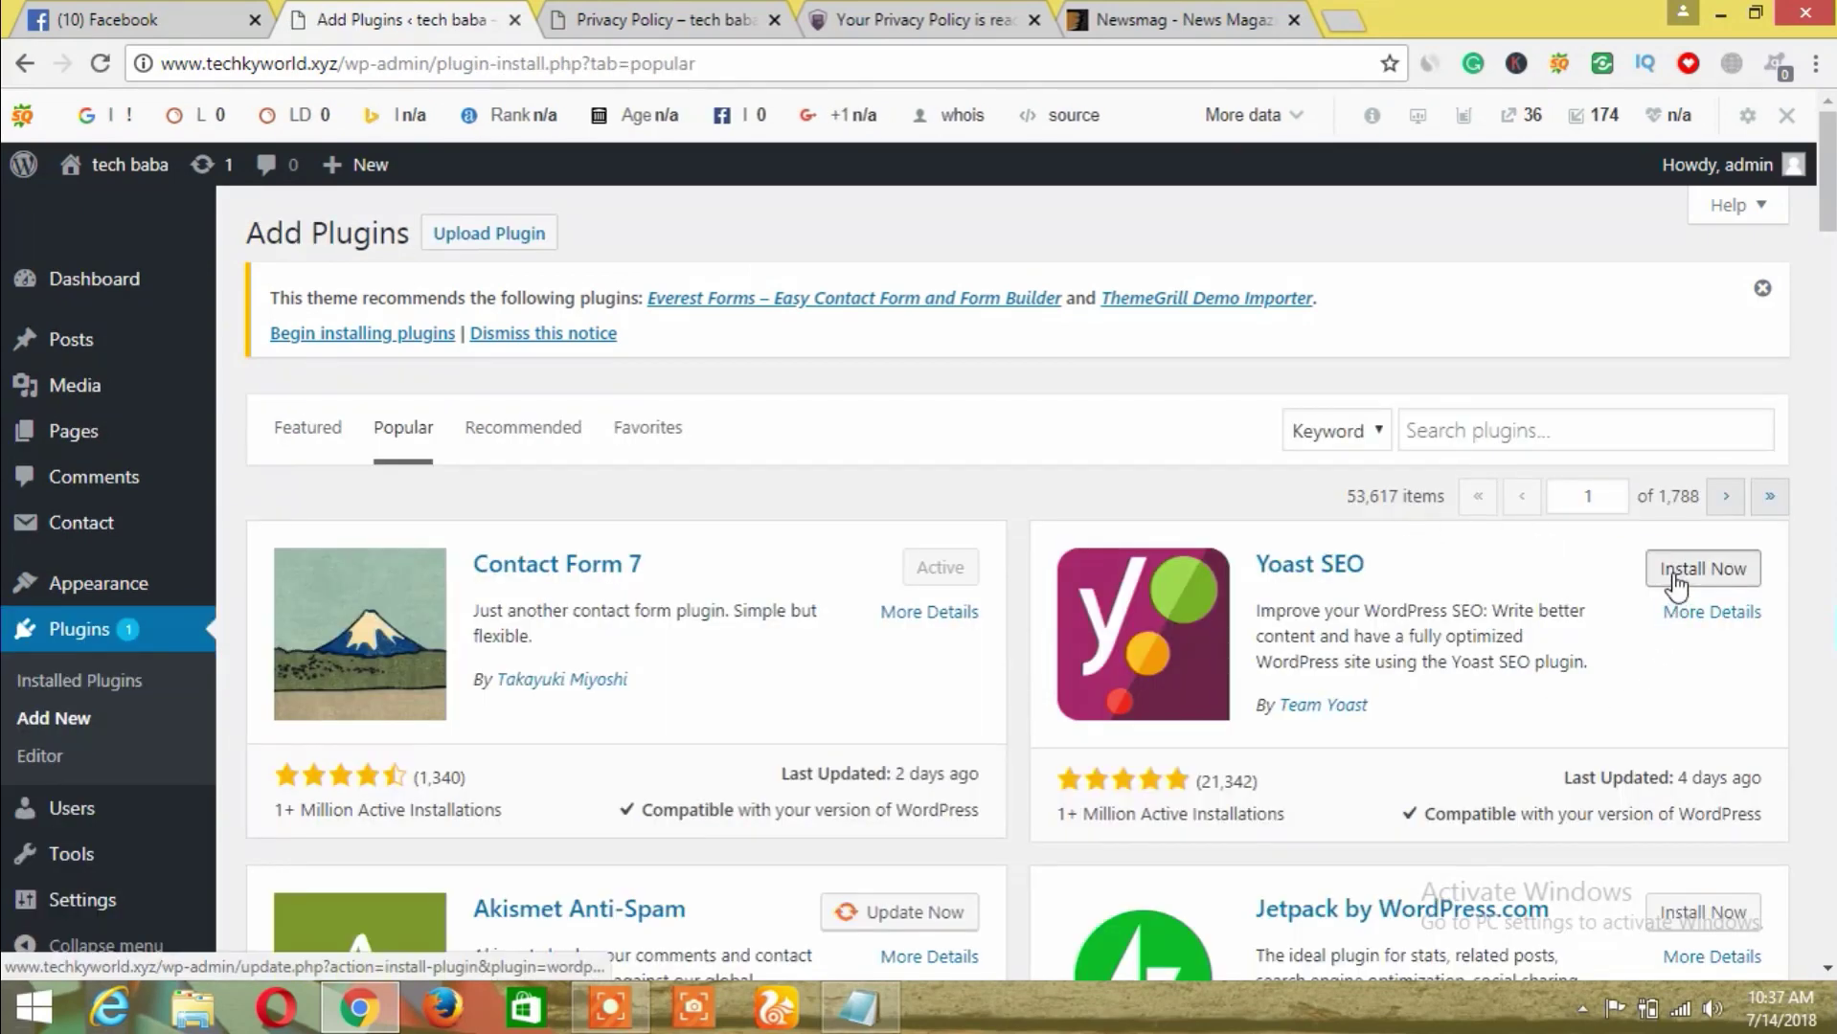
{"action": "left_click", "coordinate": [1676, 577]}
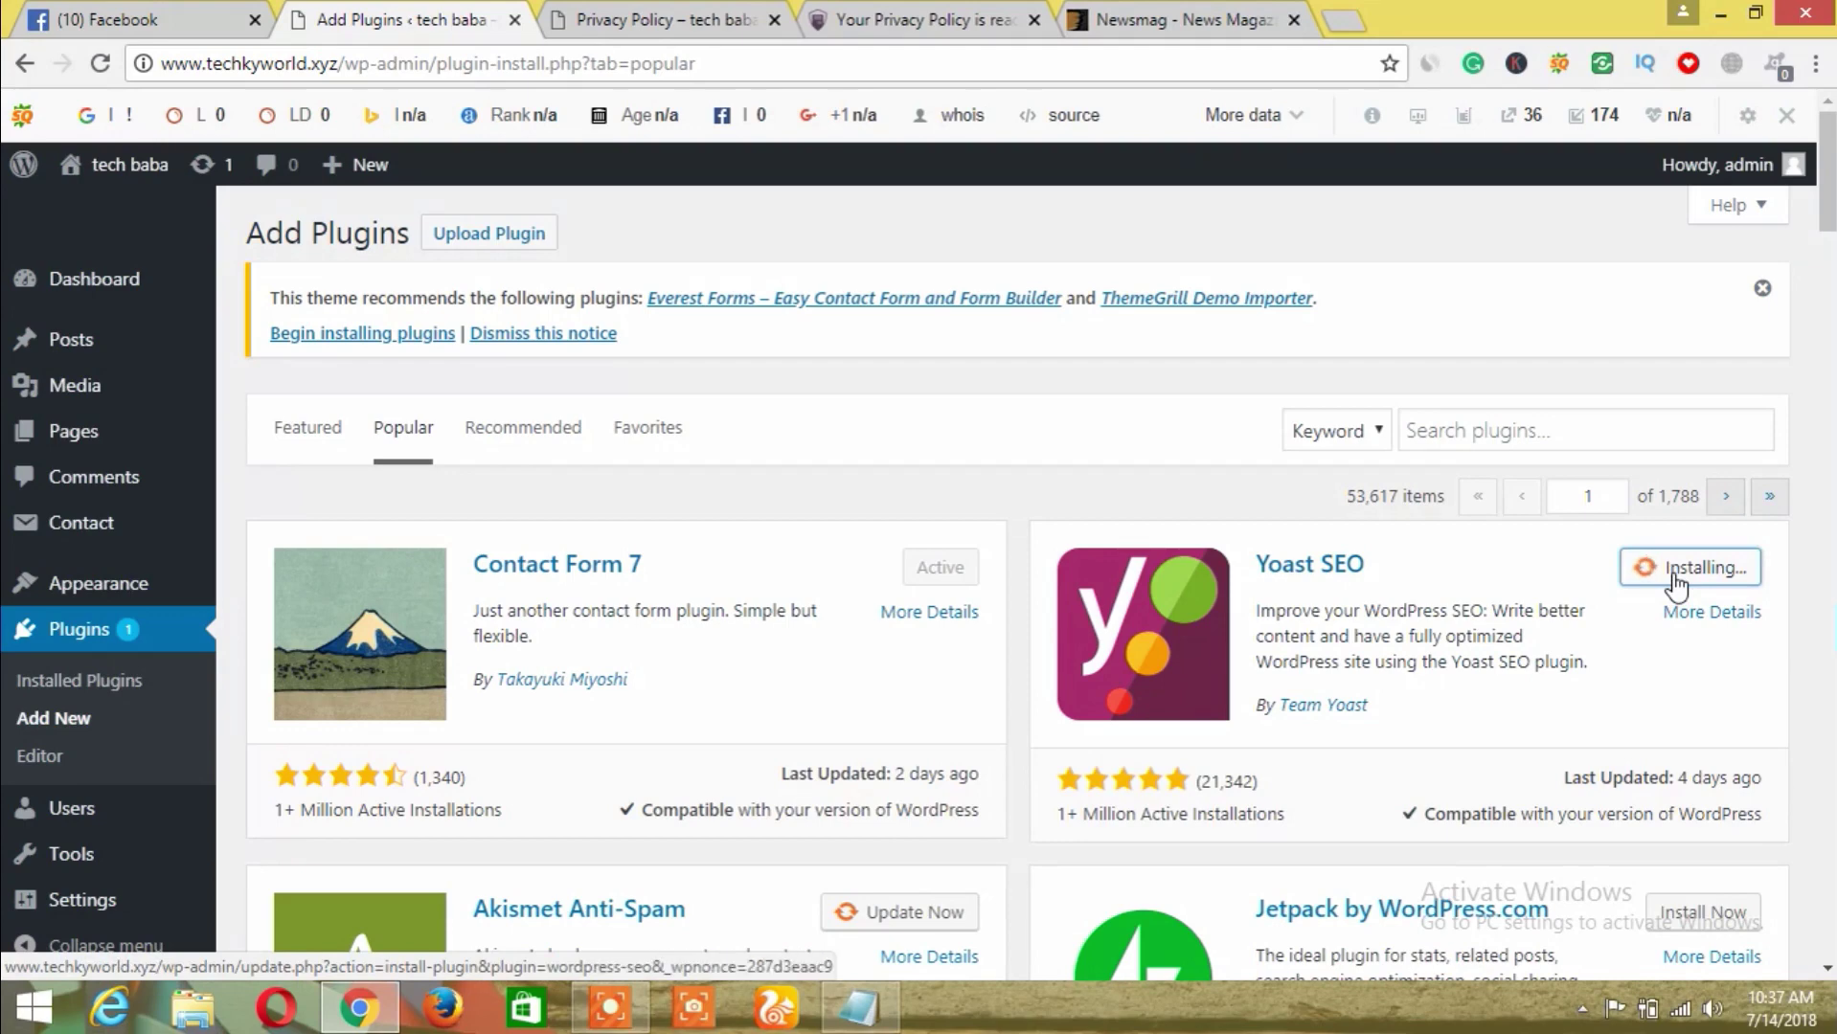
{"action": "left_click", "coordinate": [1683, 572]}
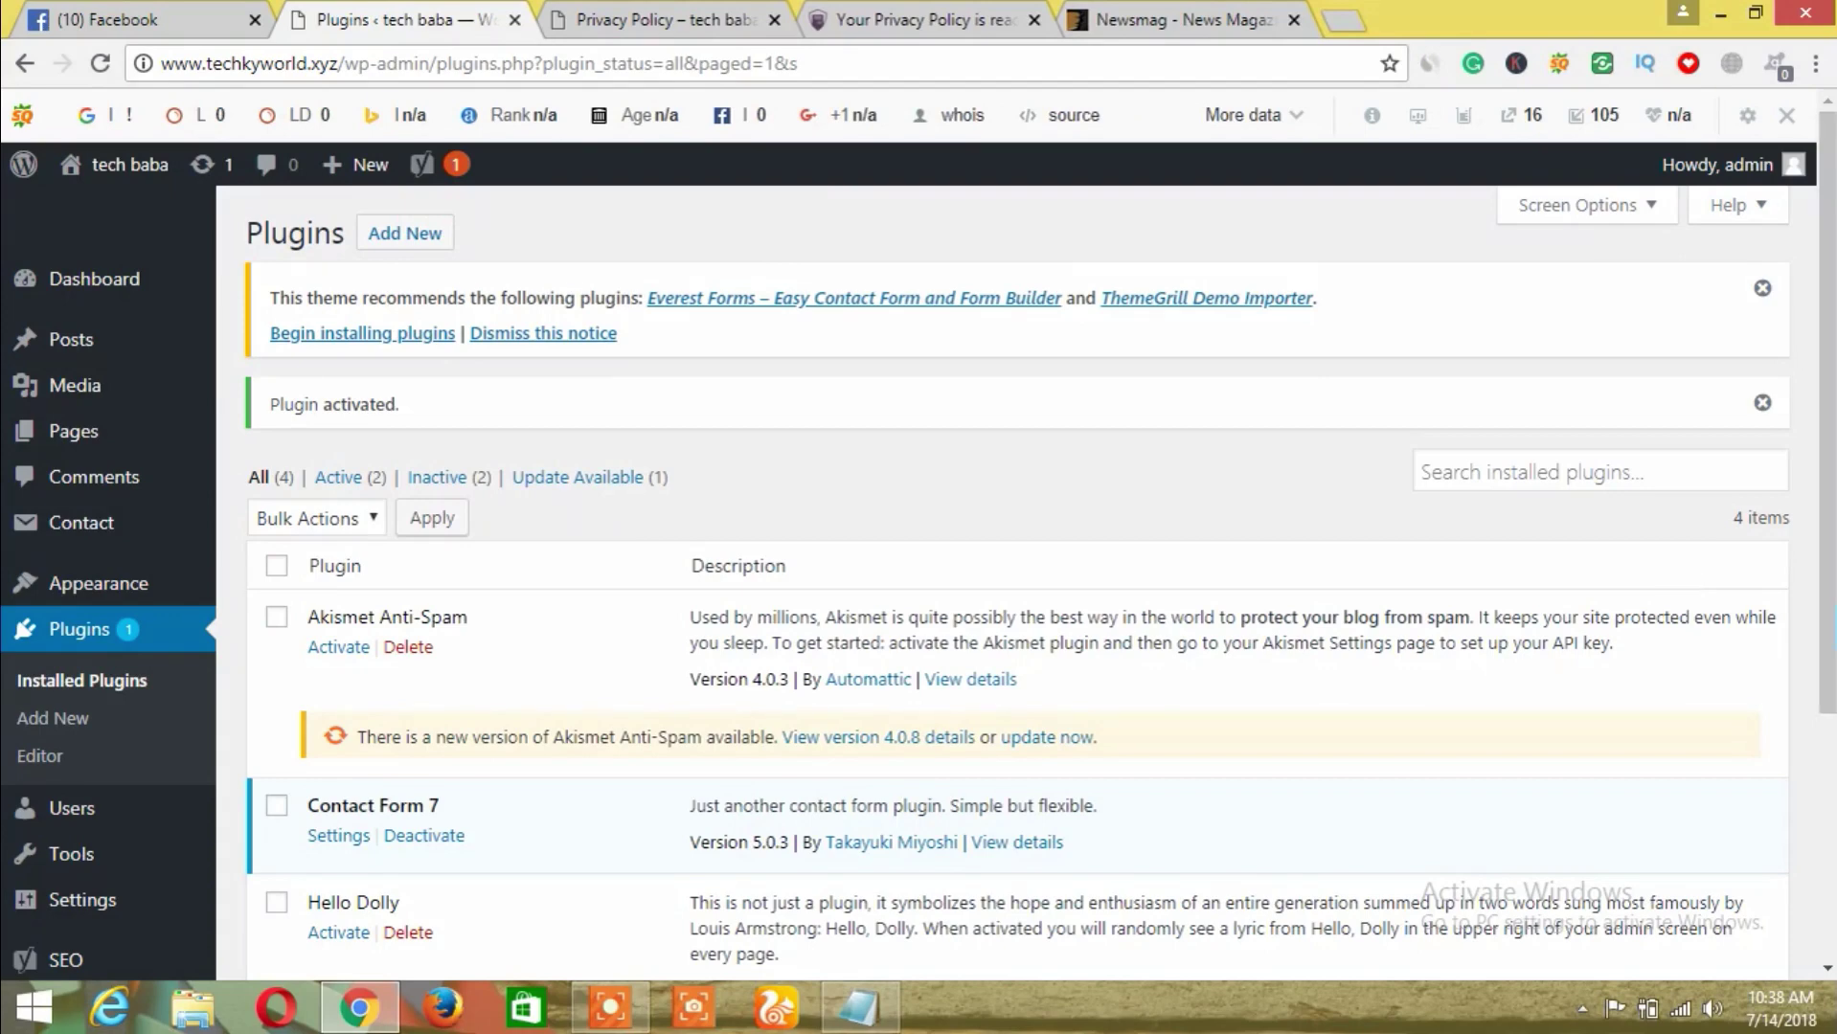
Activate the Akismet Anti-Spam plugin in the list of installed plugins
{"action": "scroll", "coordinate": [1829, 833], "scroll_direction": "down", "scroll_amount": 4}
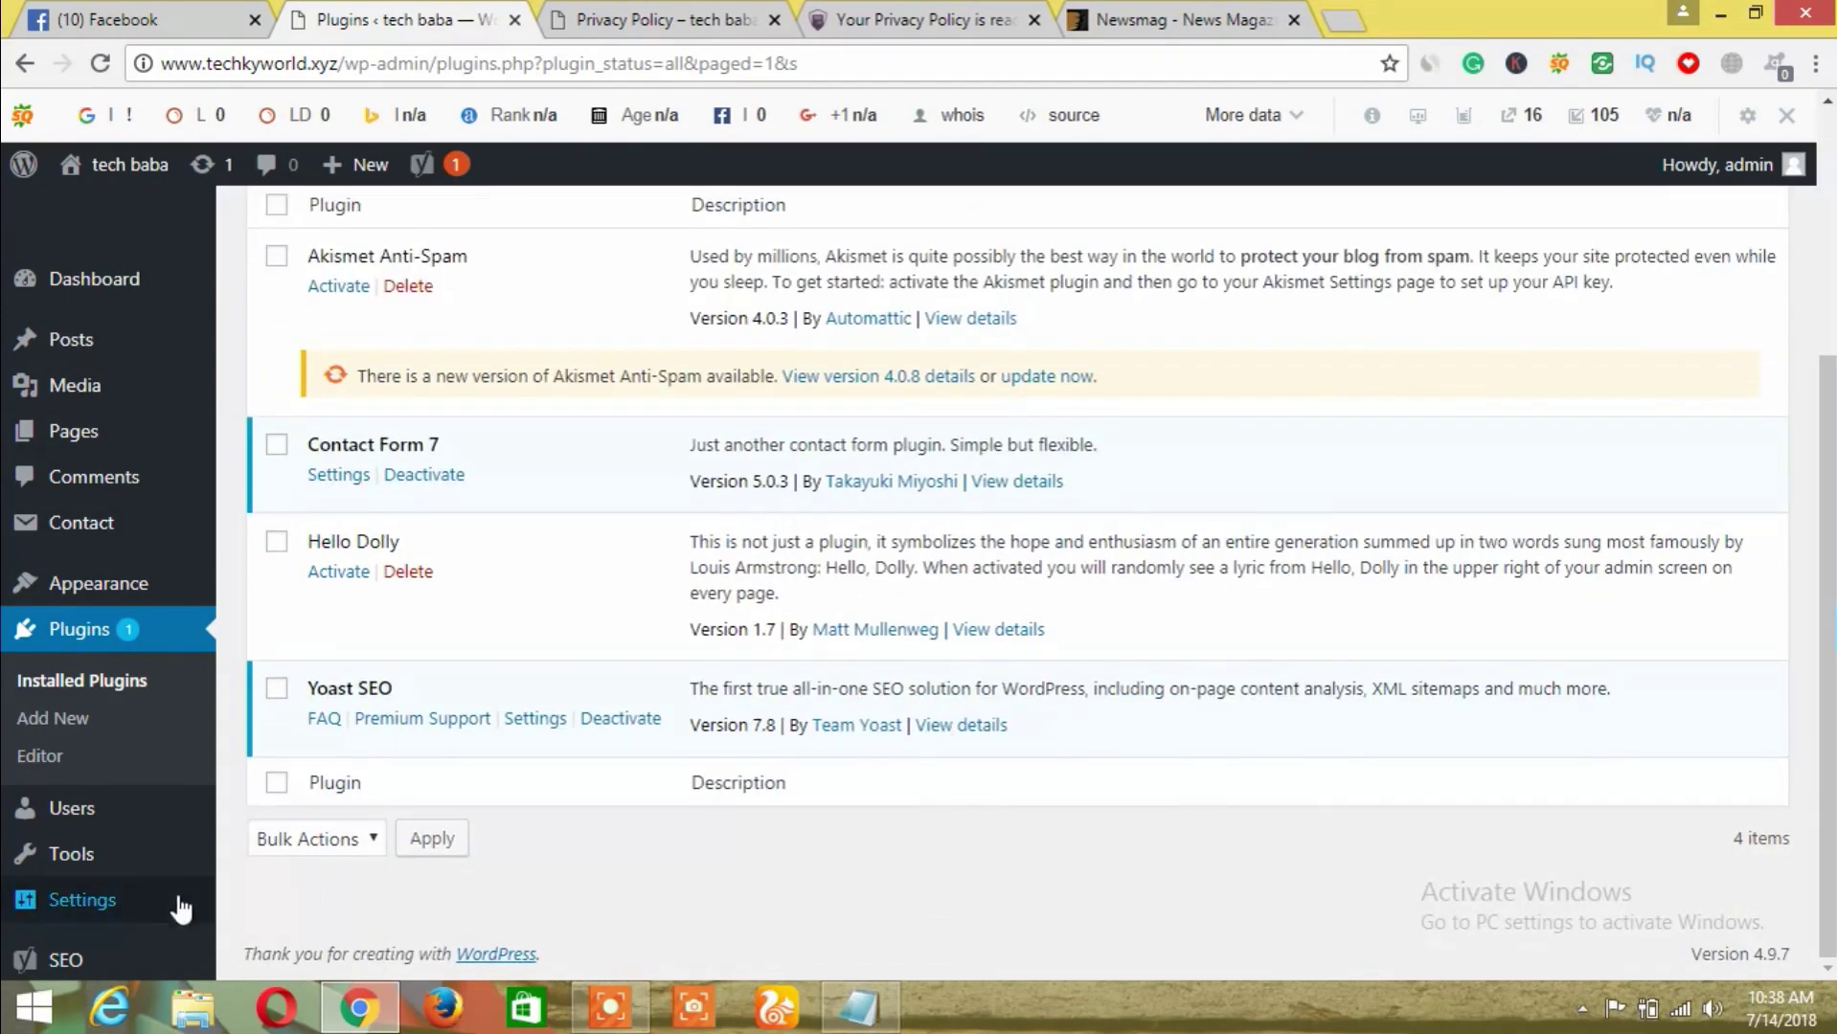
{"action": "mouse_move", "coordinate": [120, 957]}
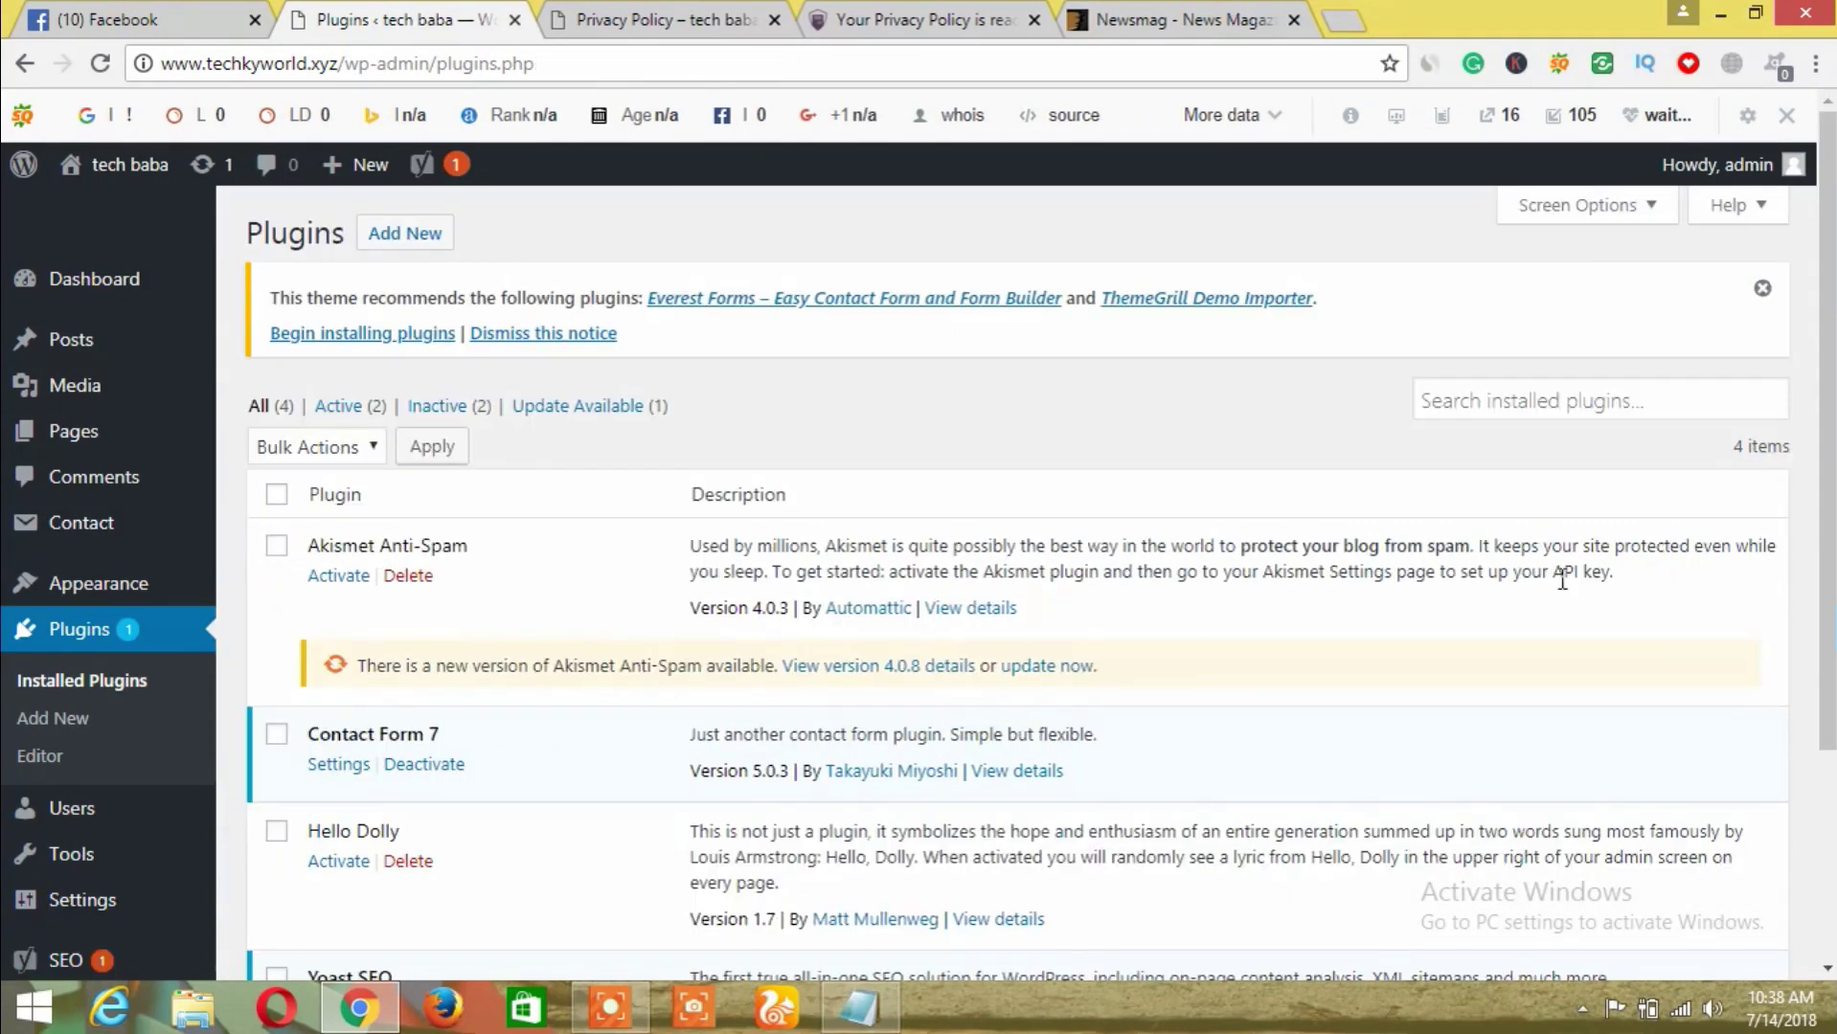
{"action": "left_click", "coordinate": [339, 578]}
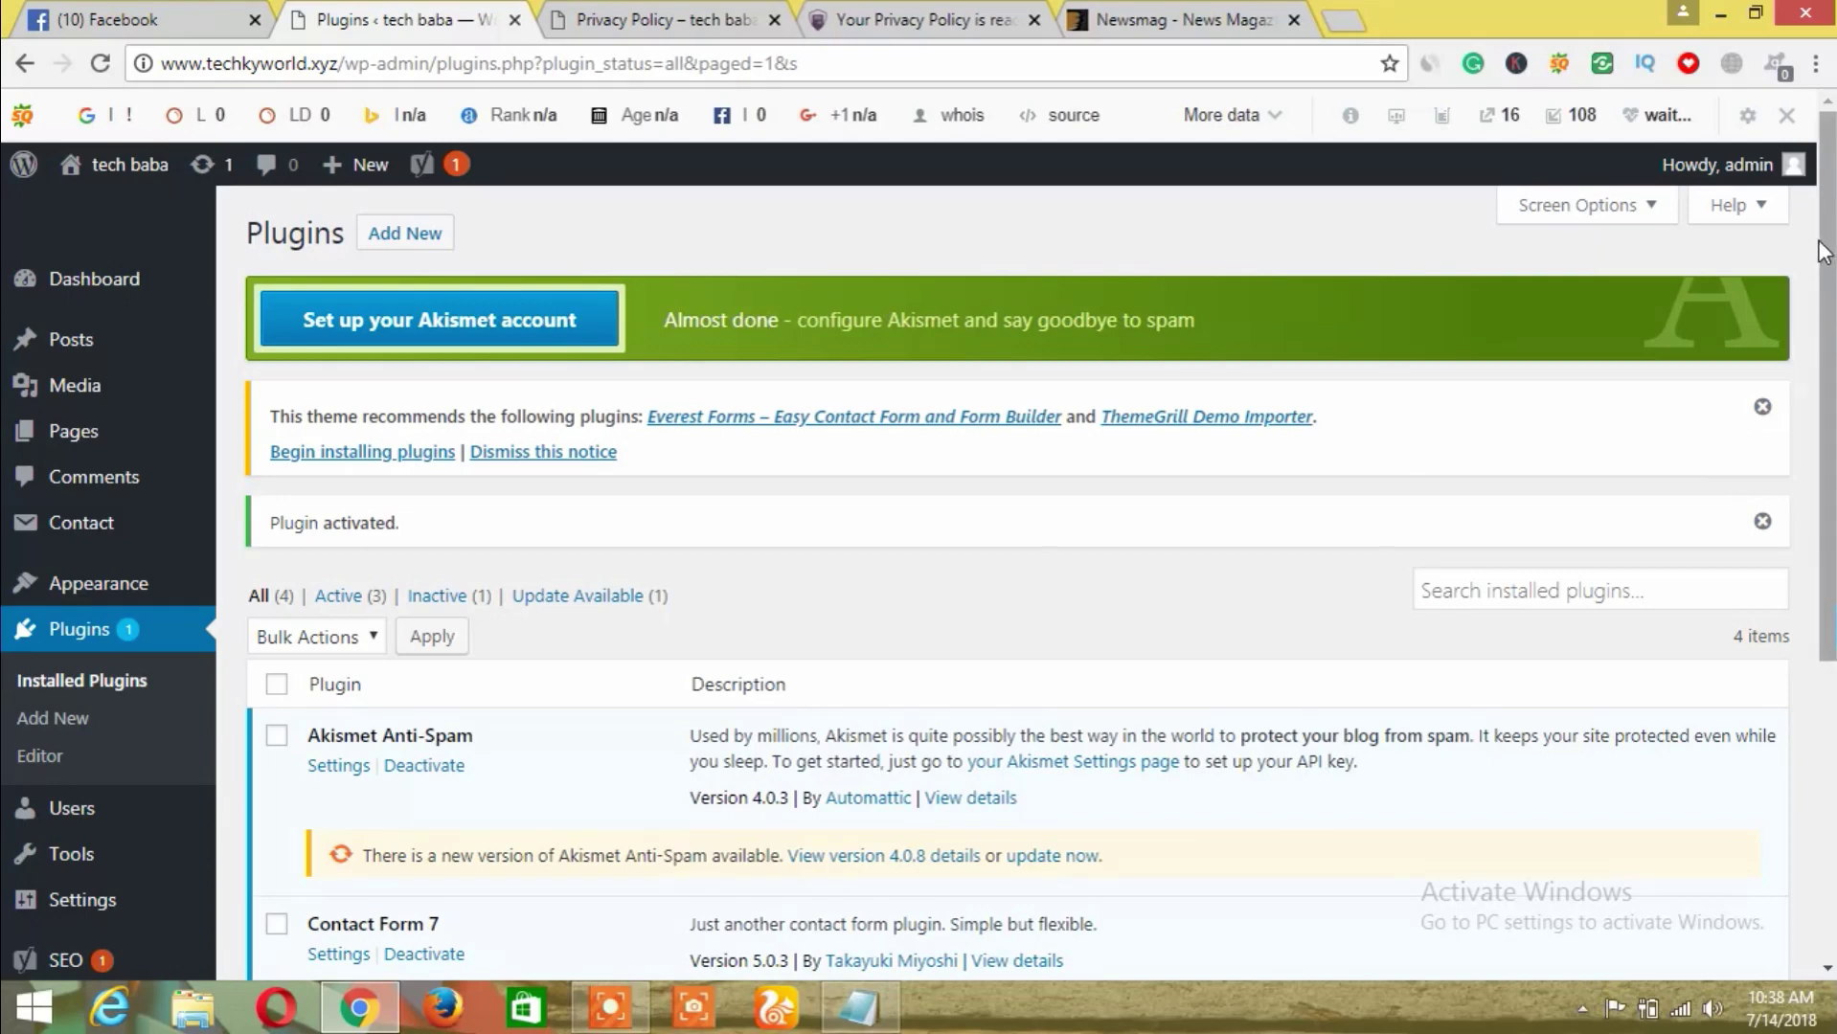
Search the plugin directory for "super cache", then install and activate WP Super Cache
{"action": "scroll", "coordinate": [1825, 252], "scroll_direction": "down", "scroll_amount": 5}
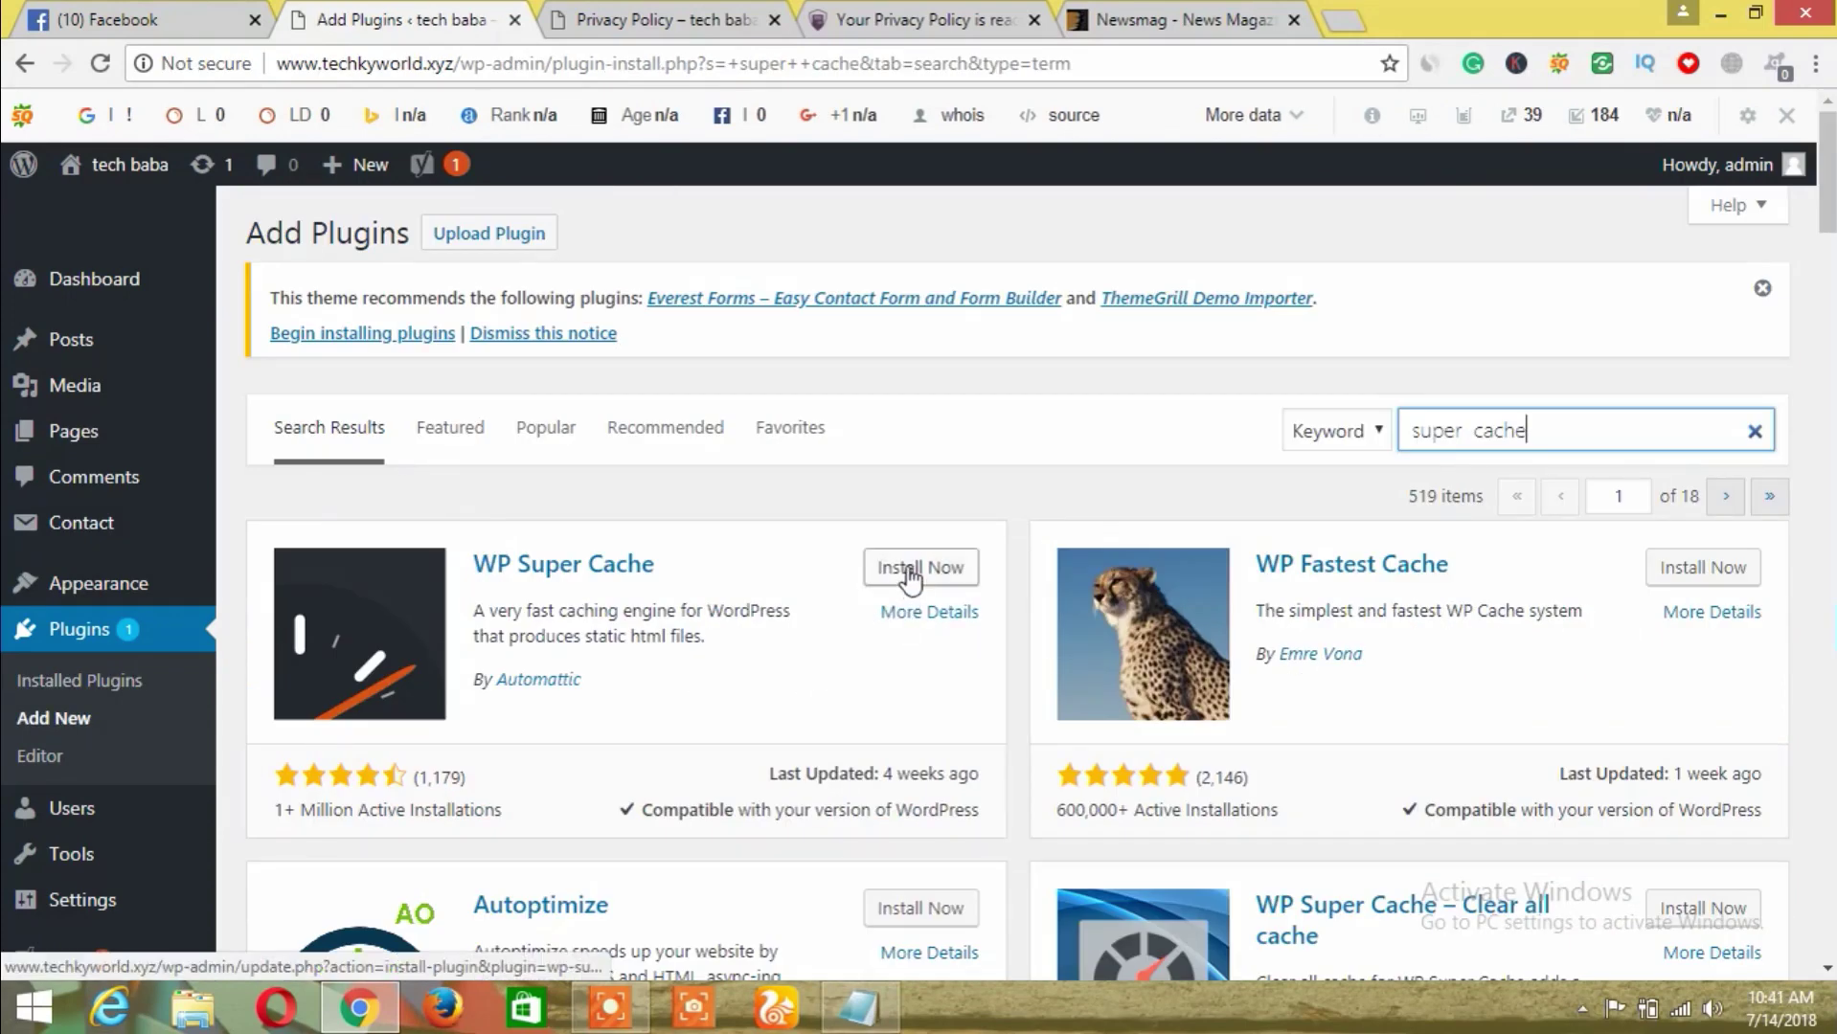
{"action": "left_click", "coordinate": [908, 568]}
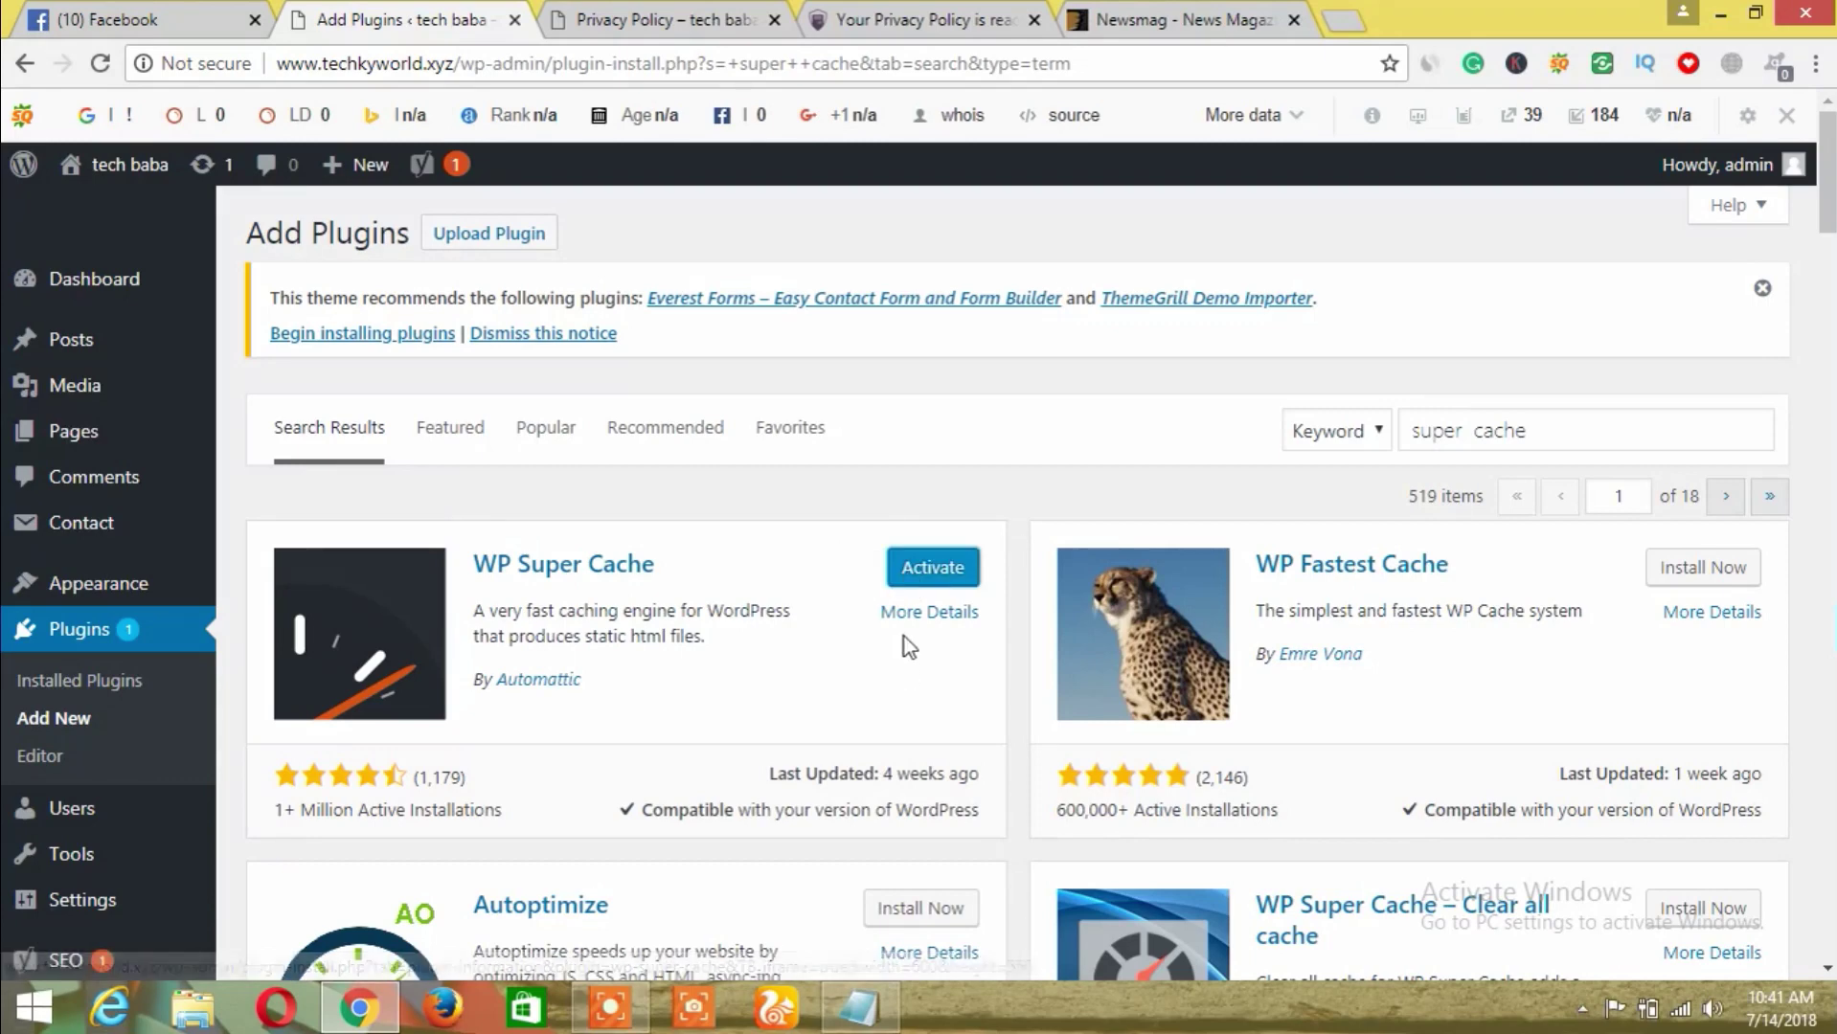
{"action": "left_click", "coordinate": [900, 579]}
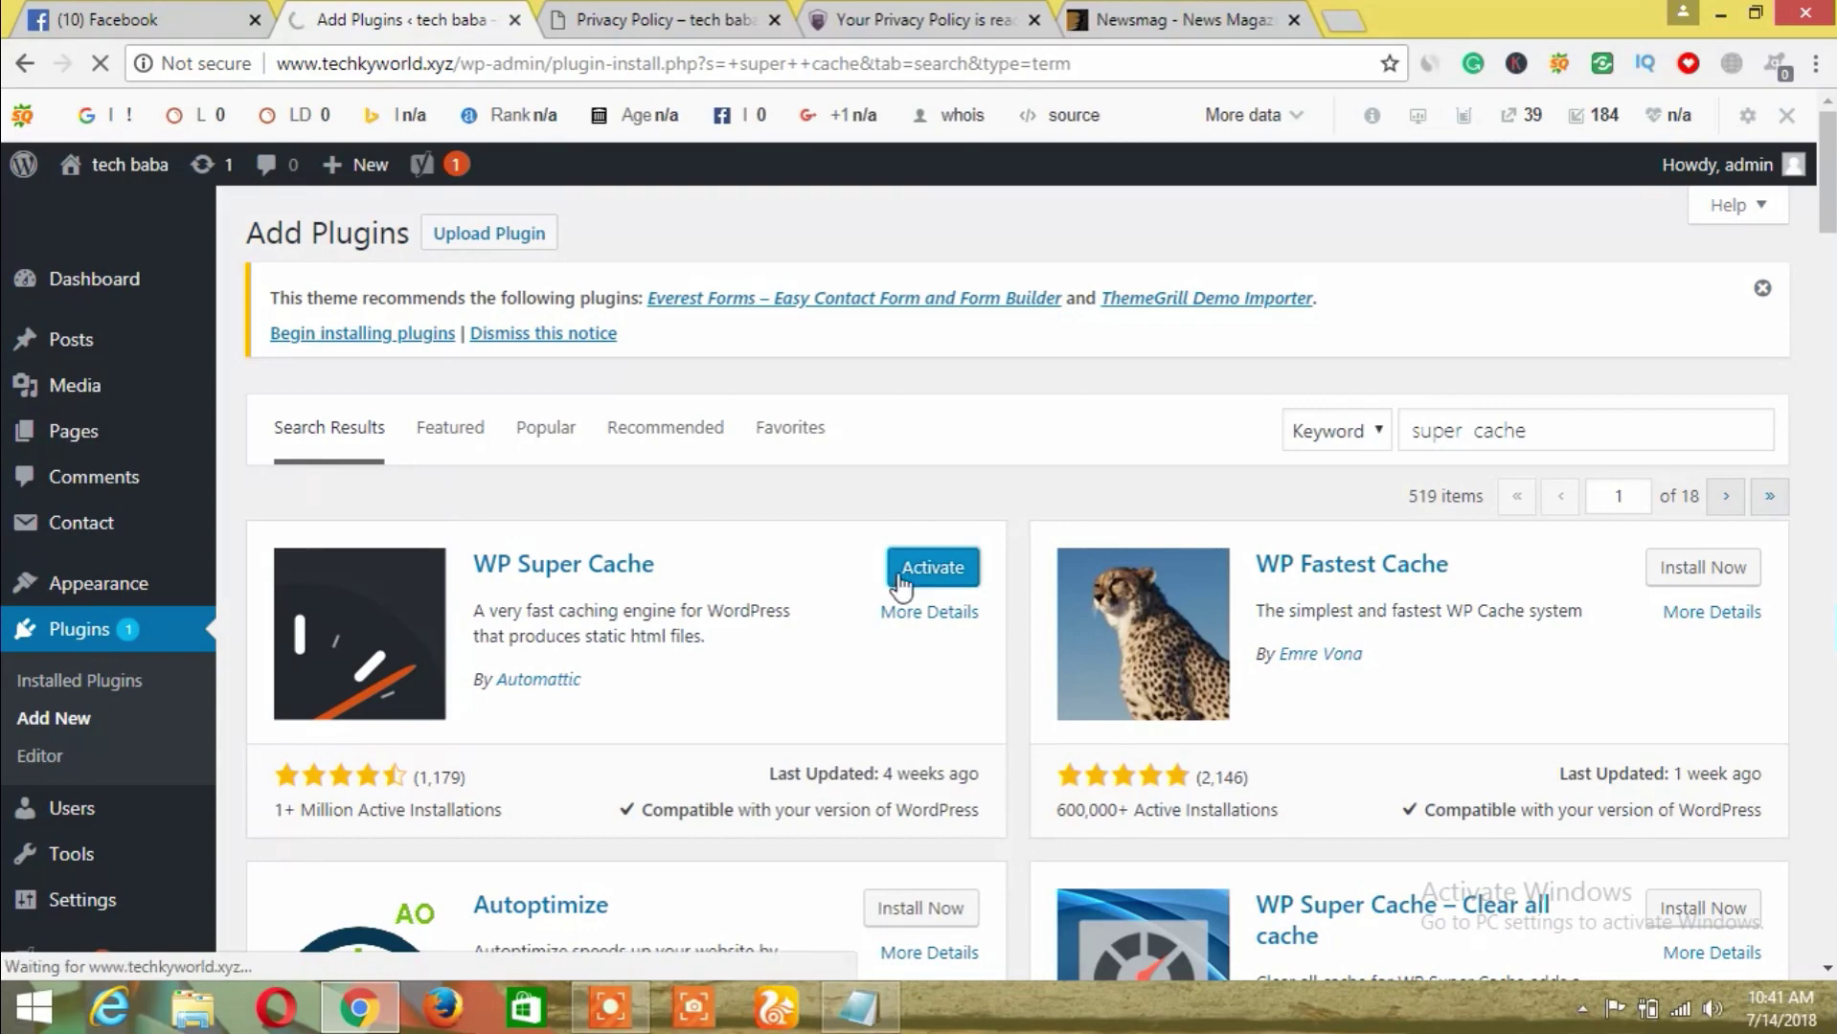